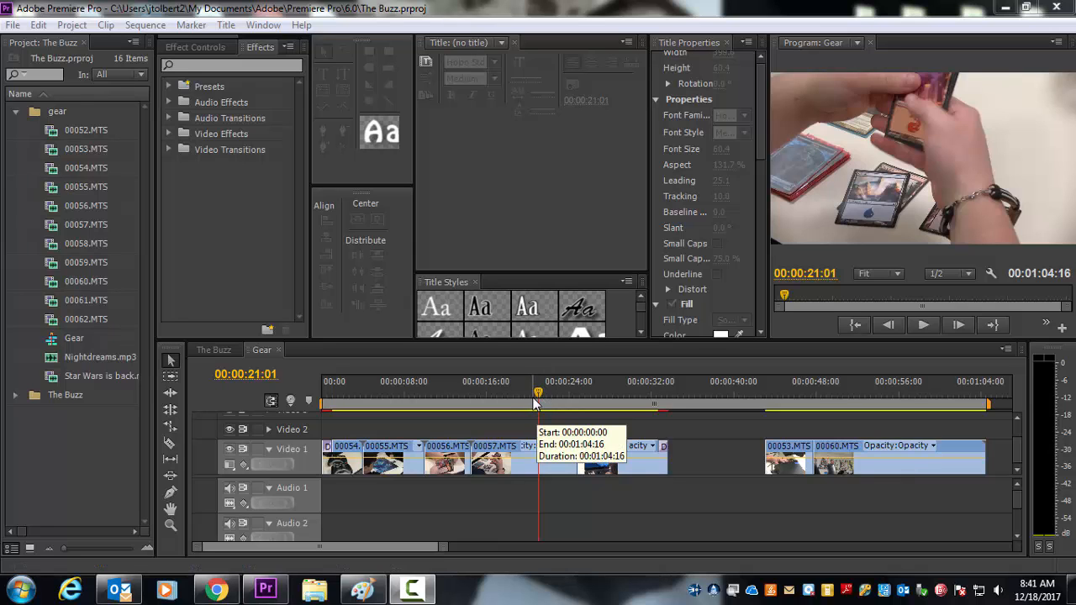
Scrub and play through the Gear sequence to find where the speaker in clip 00060.MTS needs a name title.
mouse_move(538, 401)
mouse_down()
mouse_move(568, 406)
mouse_move(535, 401)
mouse_up()
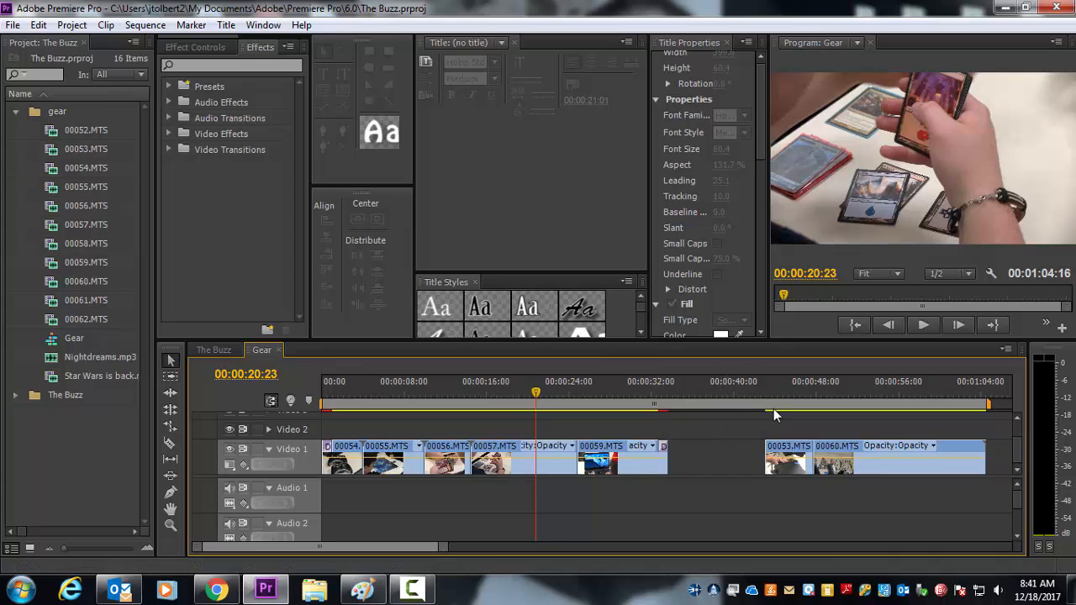
drag(811, 401, 844, 401)
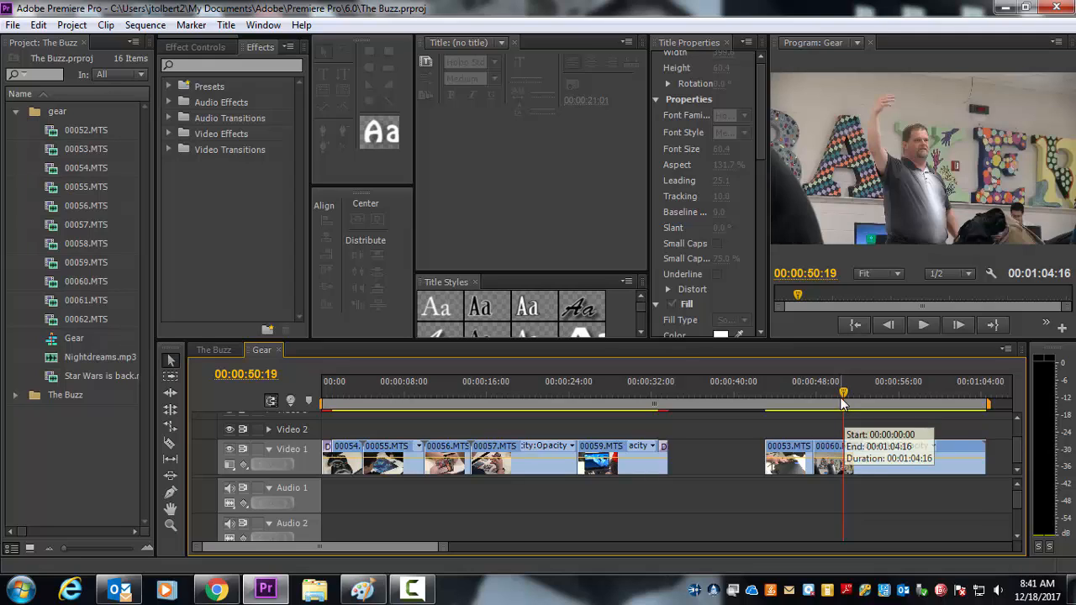
drag(844, 401, 823, 401)
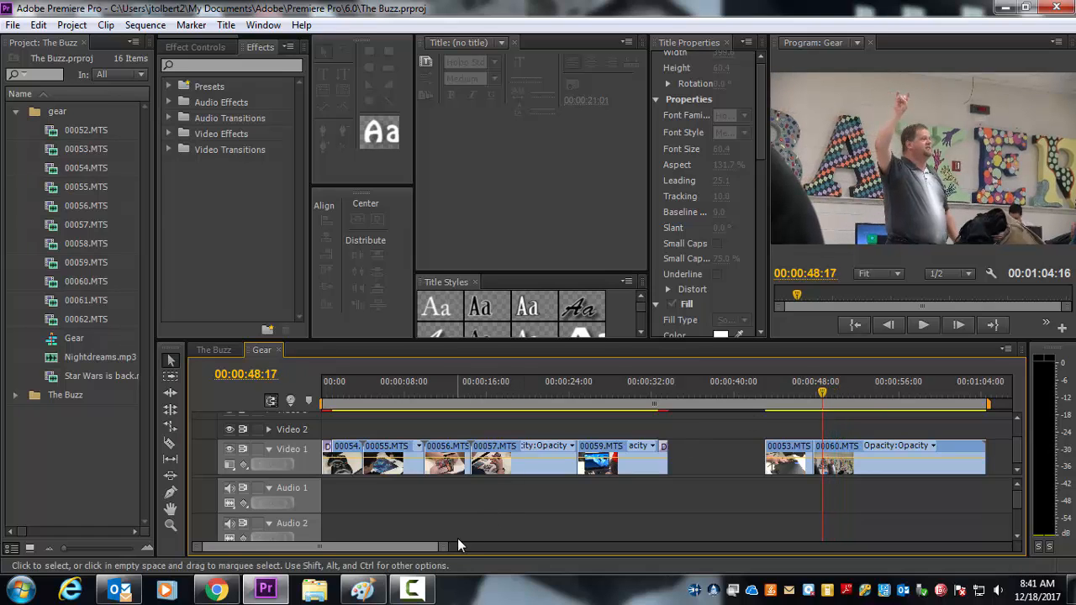
drag(438, 547, 609, 553)
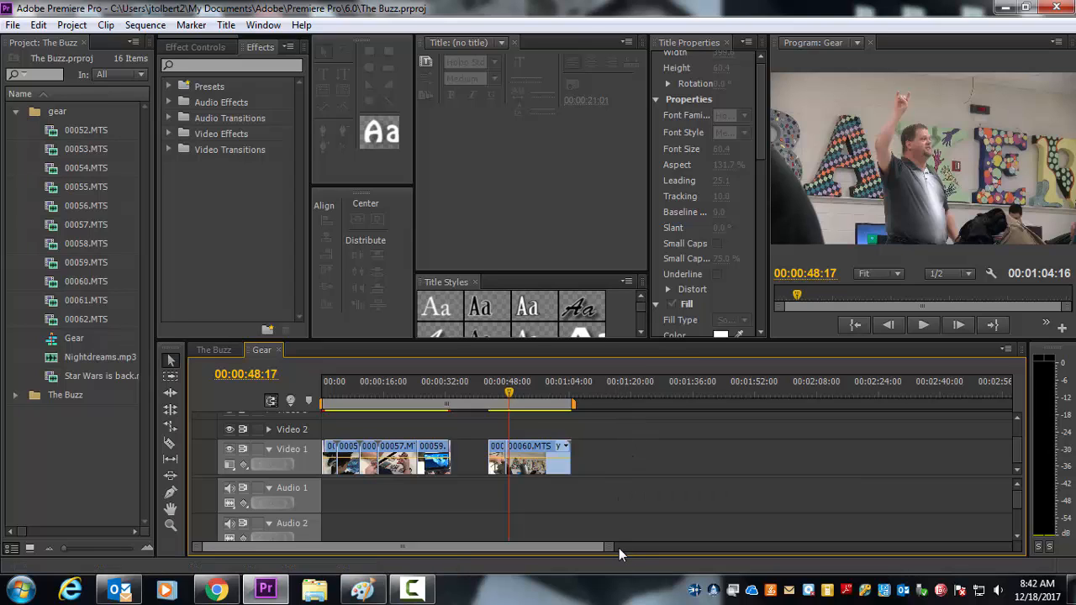
key(space)
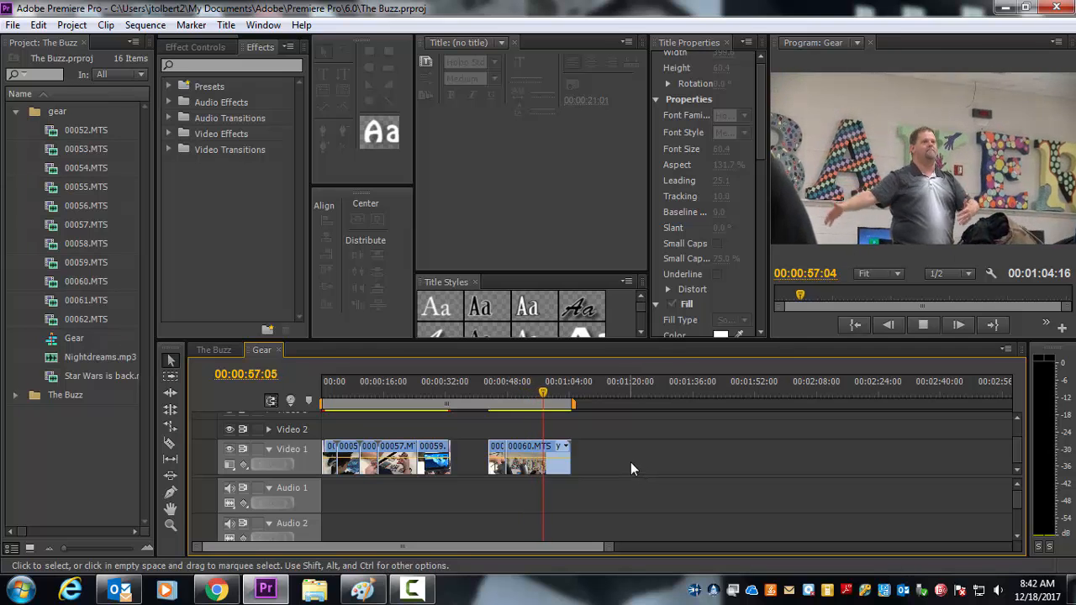
key(space)
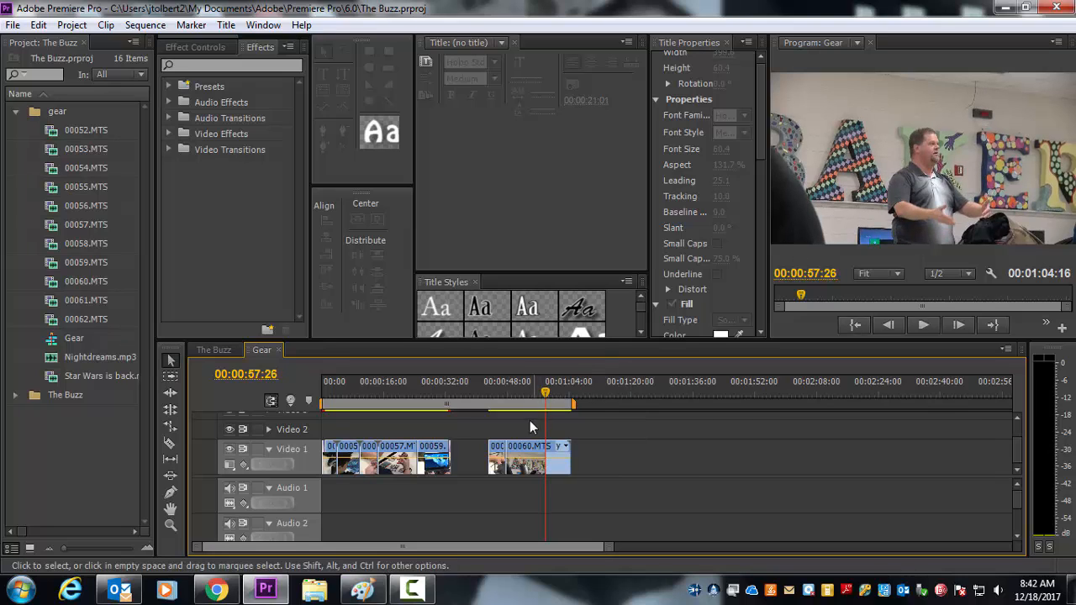
mouse_move(548, 394)
mouse_down()
mouse_move(533, 395)
mouse_move(544, 396)
mouse_up()
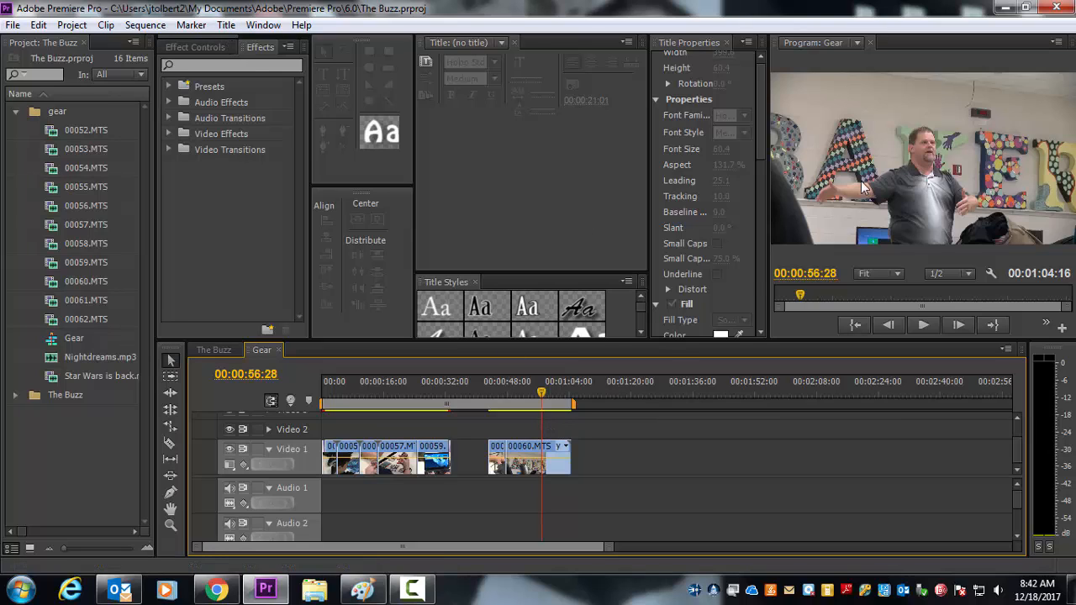
Start a new title based on the BH1 Title user template, comparing it with The Buzz template.
click(227, 25)
mouse_move(237, 47)
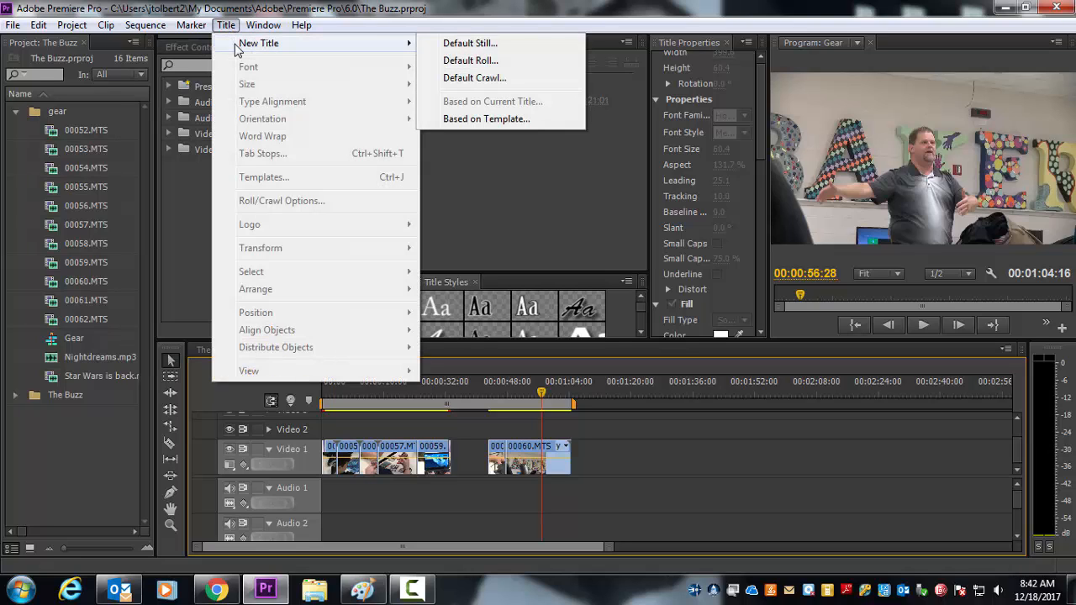
click(479, 120)
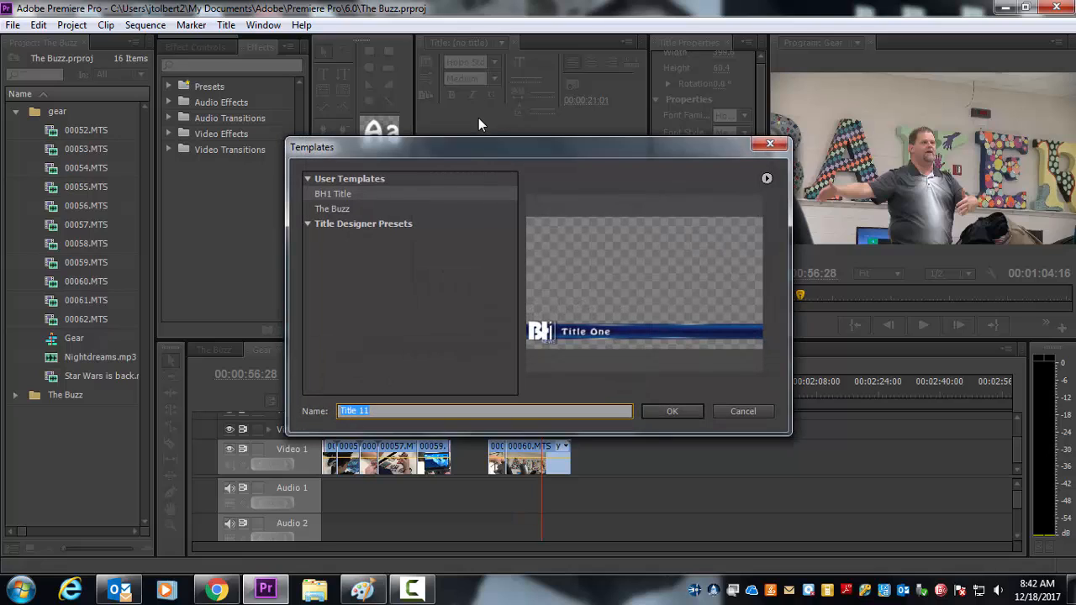
click(329, 210)
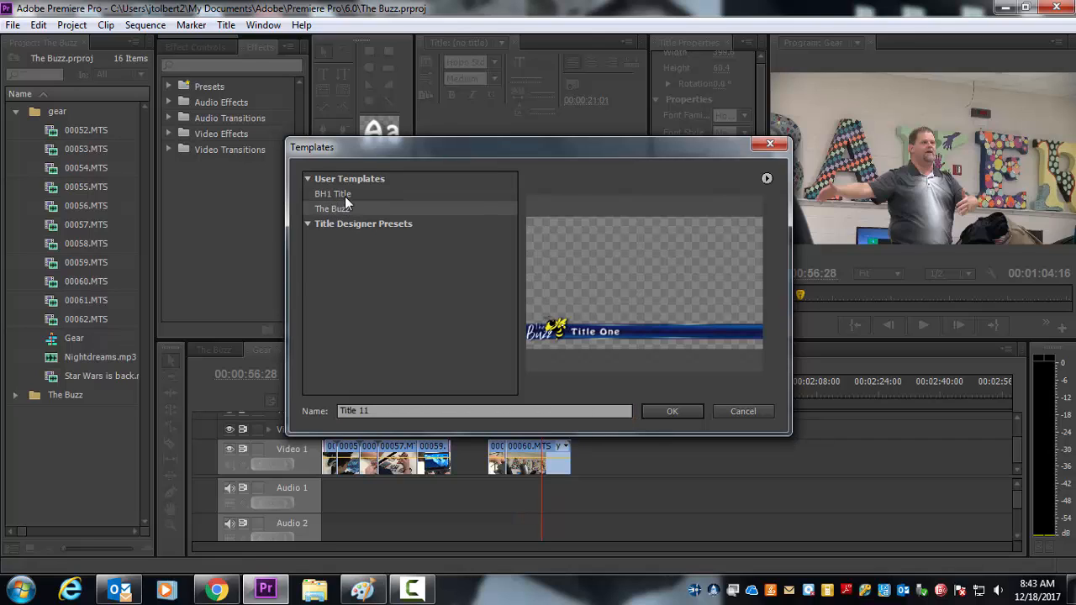
click(344, 196)
click(342, 207)
click(342, 195)
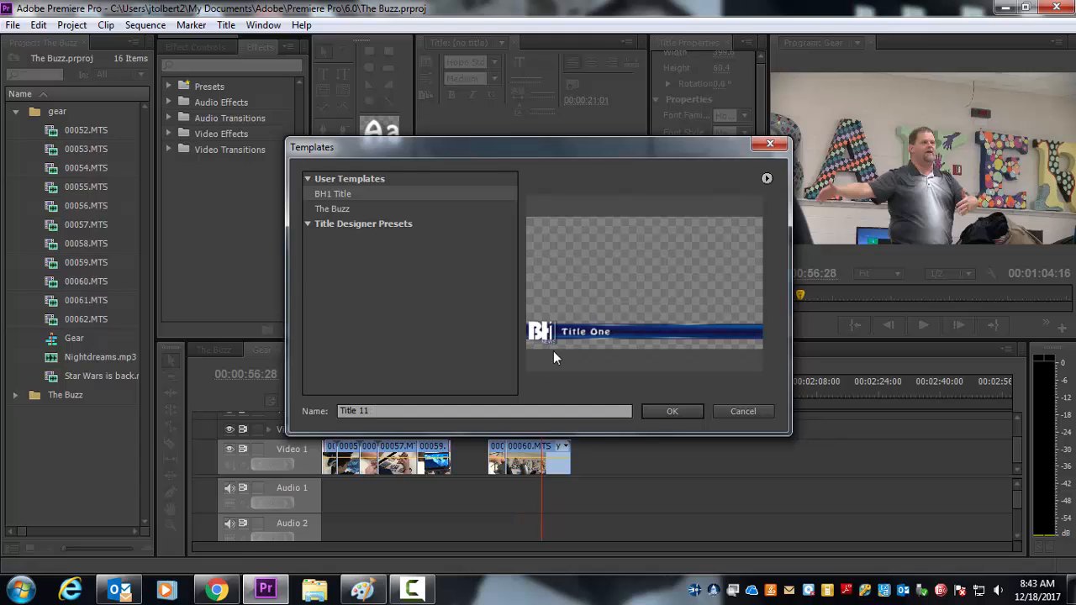
Name the new title with the speaker's surname and create it.
click(379, 412)
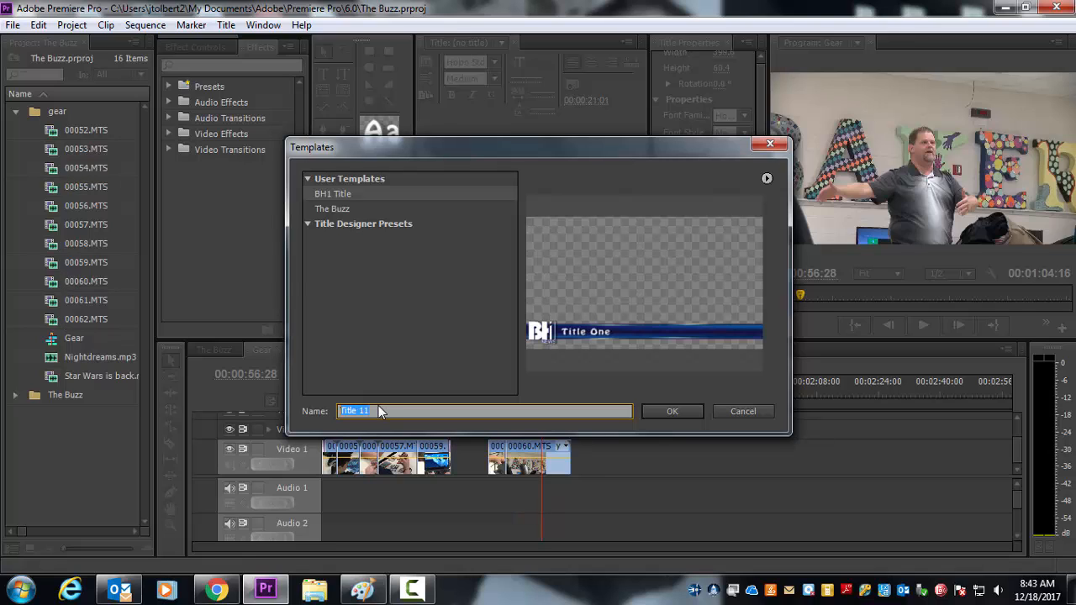
text(stokley)
drag(371, 411, 312, 404)
click(381, 398)
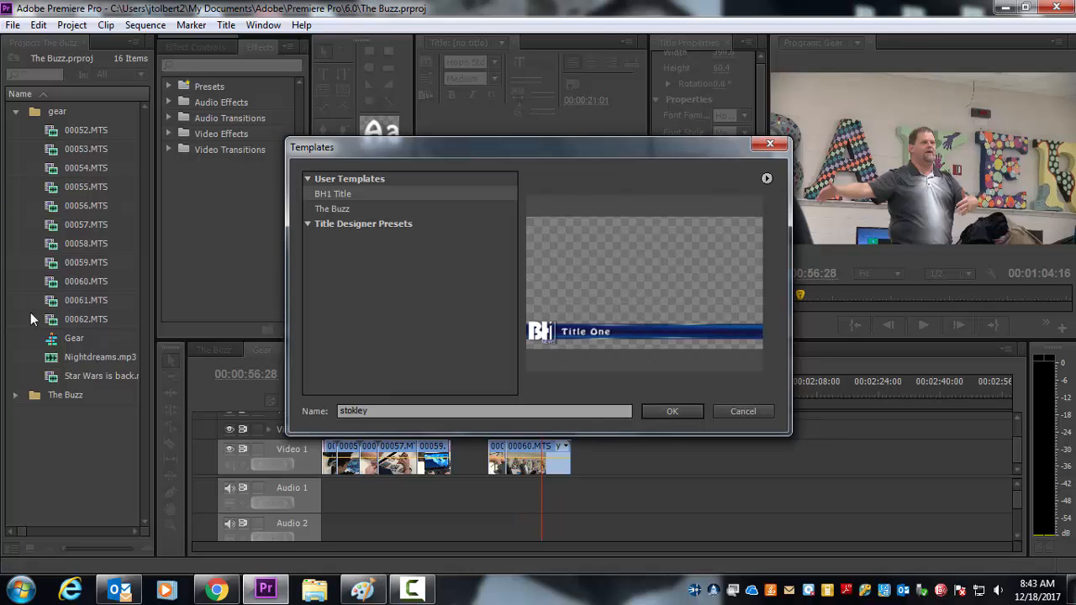
click(677, 410)
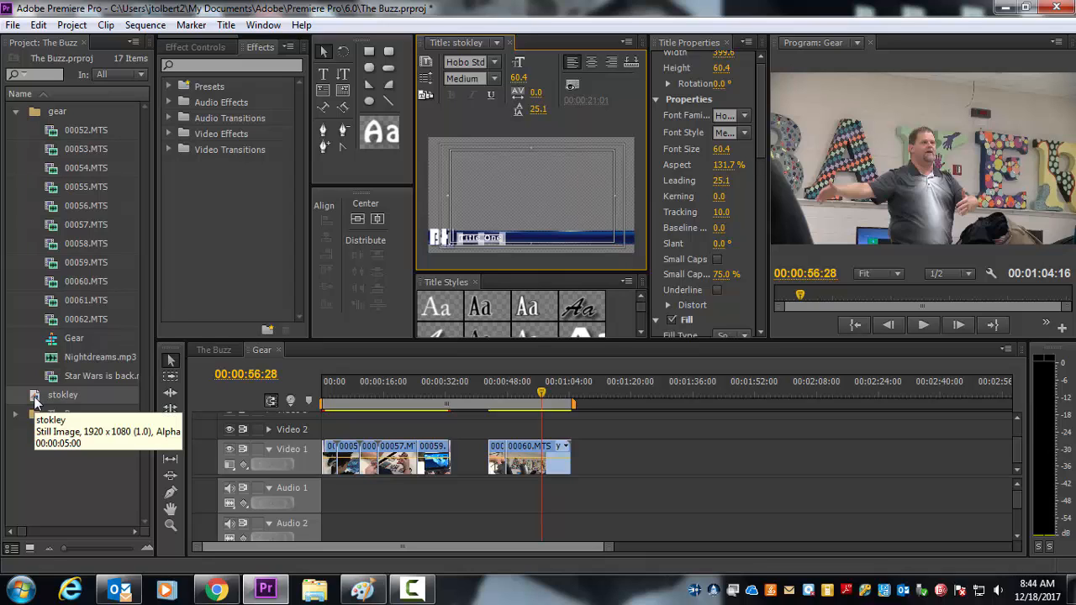
Try placing the title on Video 1 over clip 00060.MTS, check the frame, and undo the placement.
drag(35, 402, 552, 469)
drag(543, 396, 553, 400)
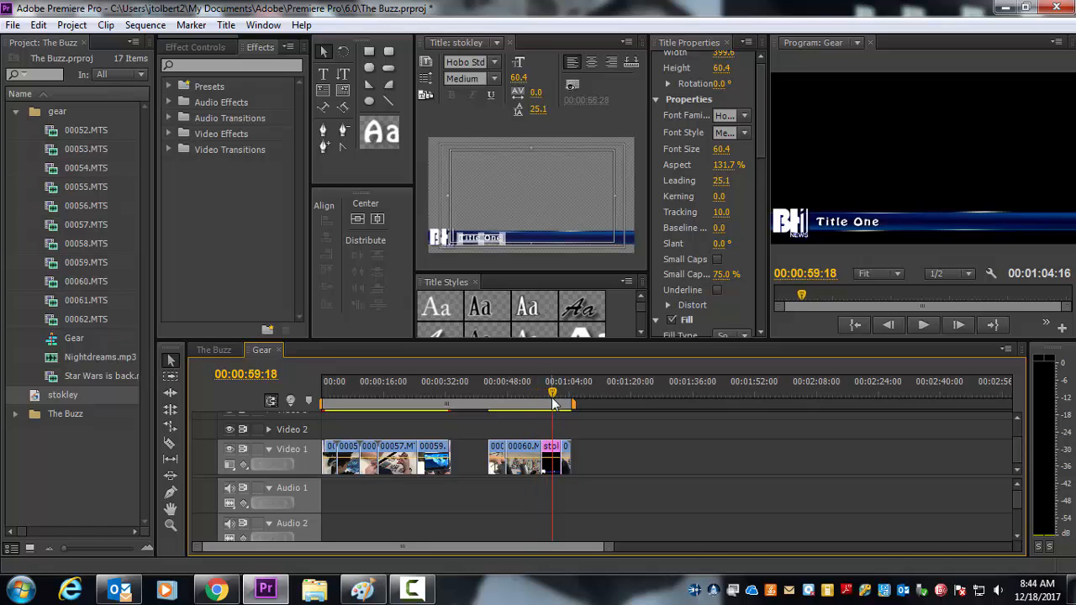
key(ctrl+z)
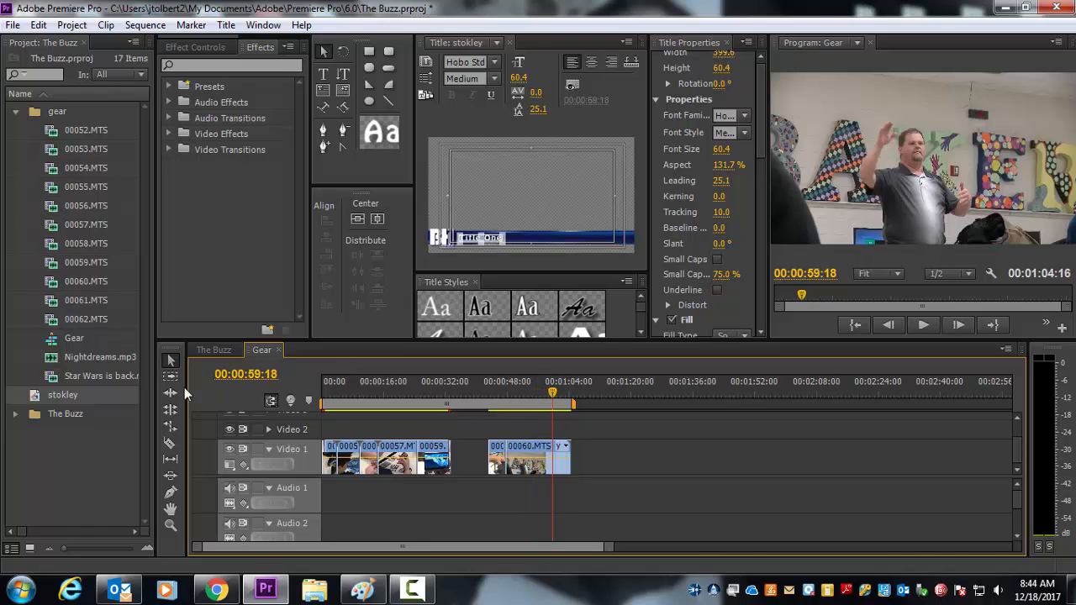
Place the title on Video 2 above clip 00060.MTS, starting at 00:00:59:18, and play it back.
drag(51, 397, 561, 431)
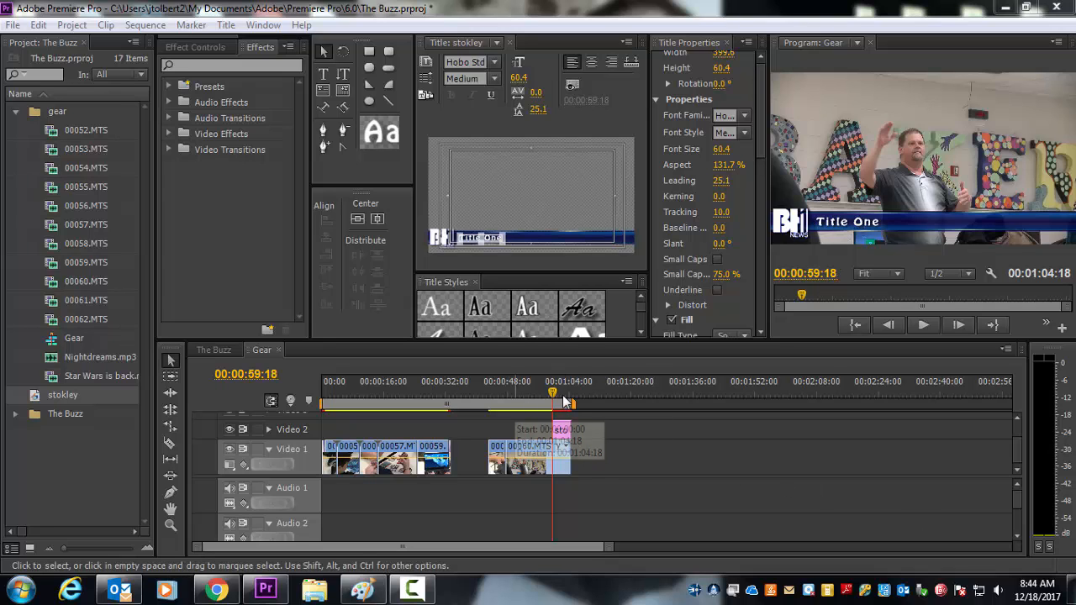
mouse_move(552, 393)
mouse_down()
mouse_move(567, 402)
mouse_move(548, 402)
mouse_up()
key(space)
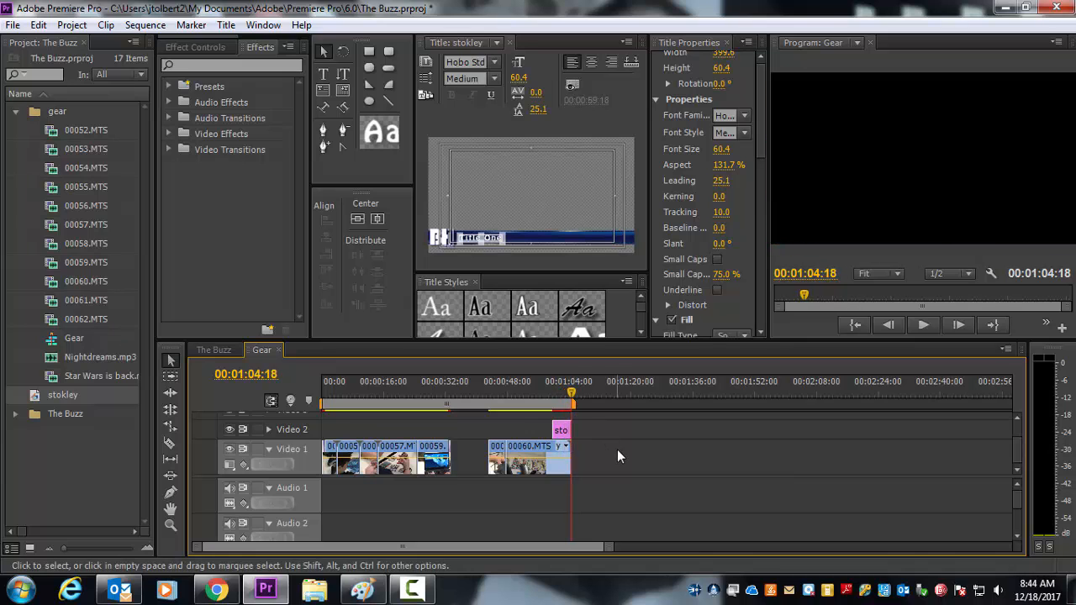
Move the title clip on Video 2 to start at 00:00:56:04 and scrub over it to check its timing.
click(530, 387)
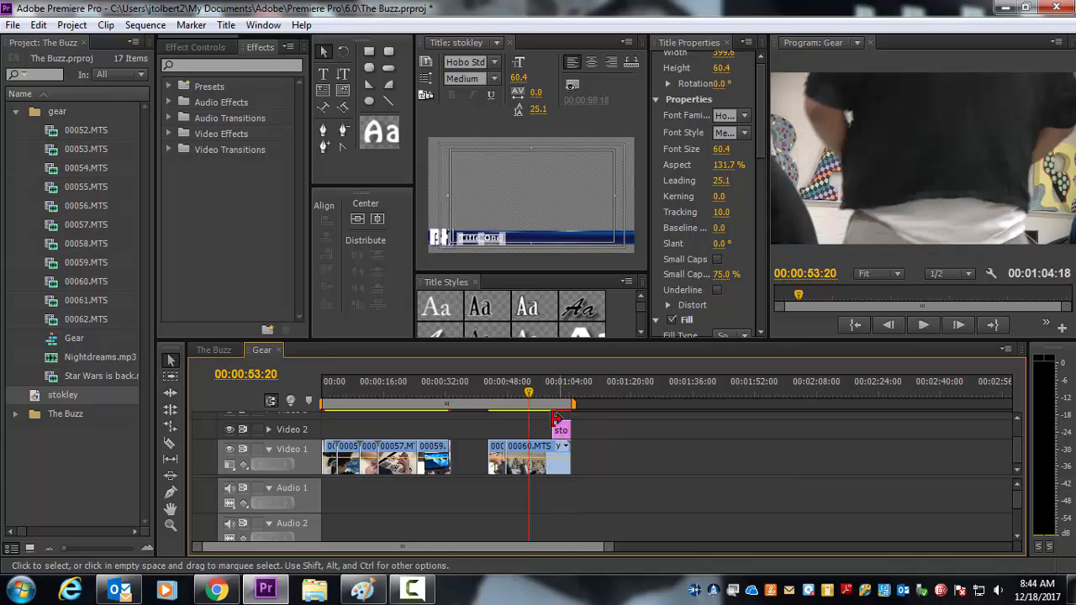
key(space)
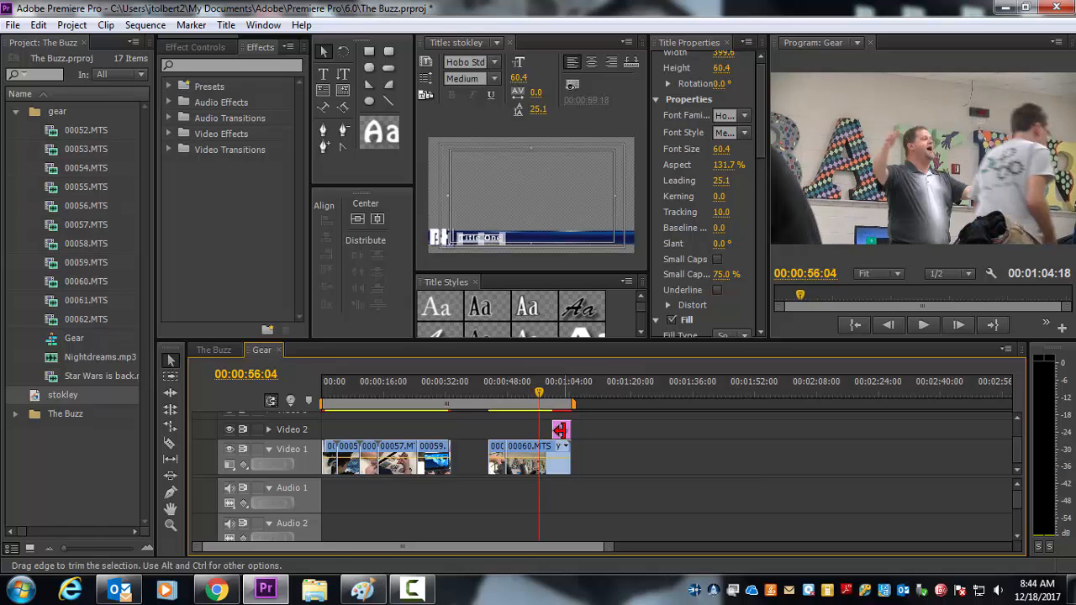
drag(562, 431, 561, 434)
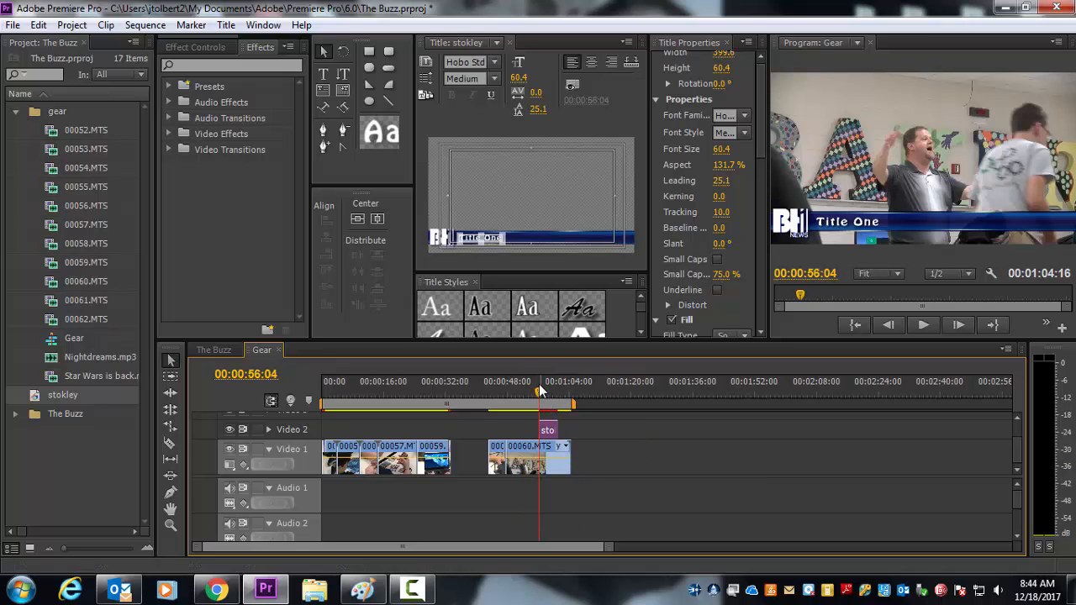
click(543, 400)
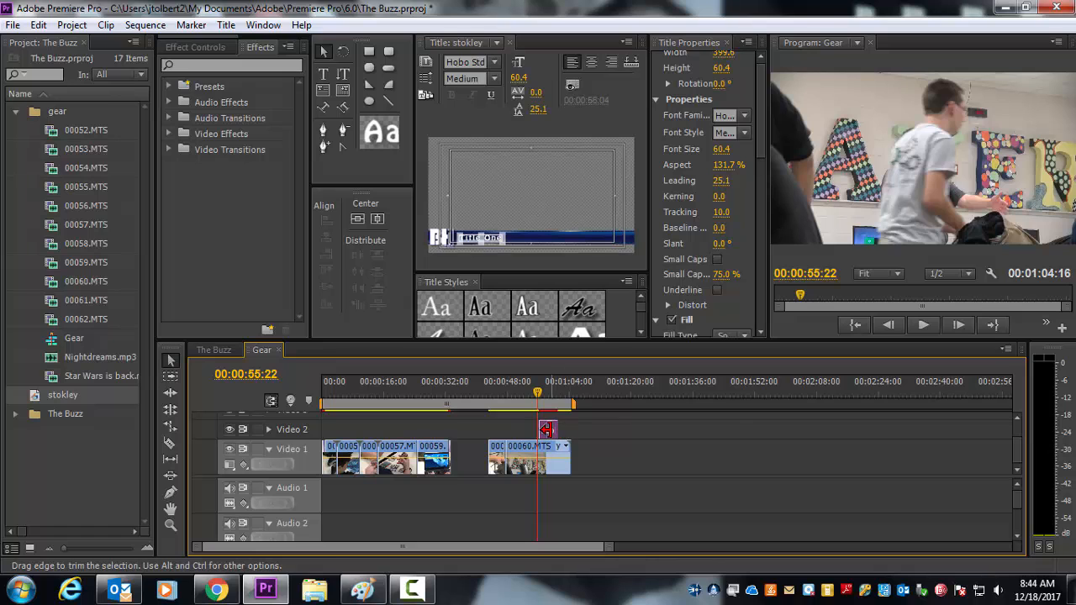
drag(543, 392, 550, 395)
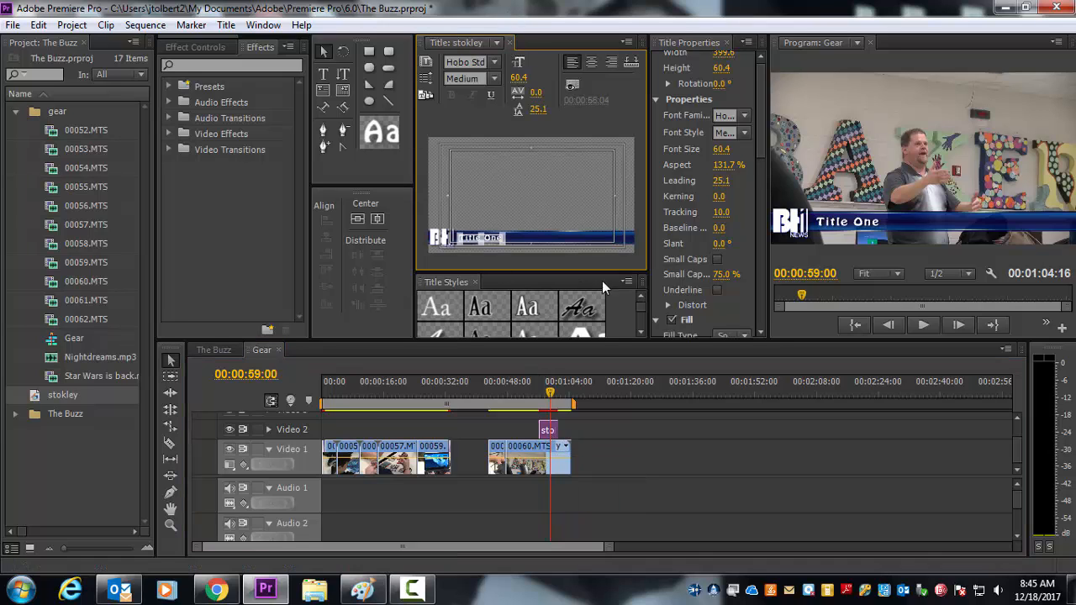
Try deleting the "Title One" text object from the title and undo the deletion.
click(498, 244)
key(Delete)
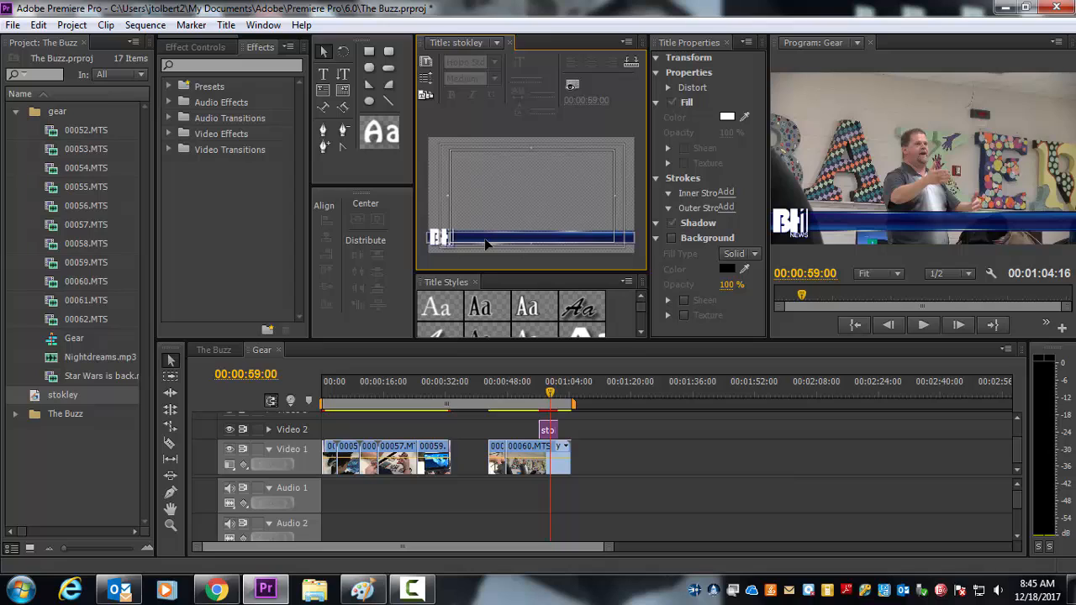
key(ctrl+z)
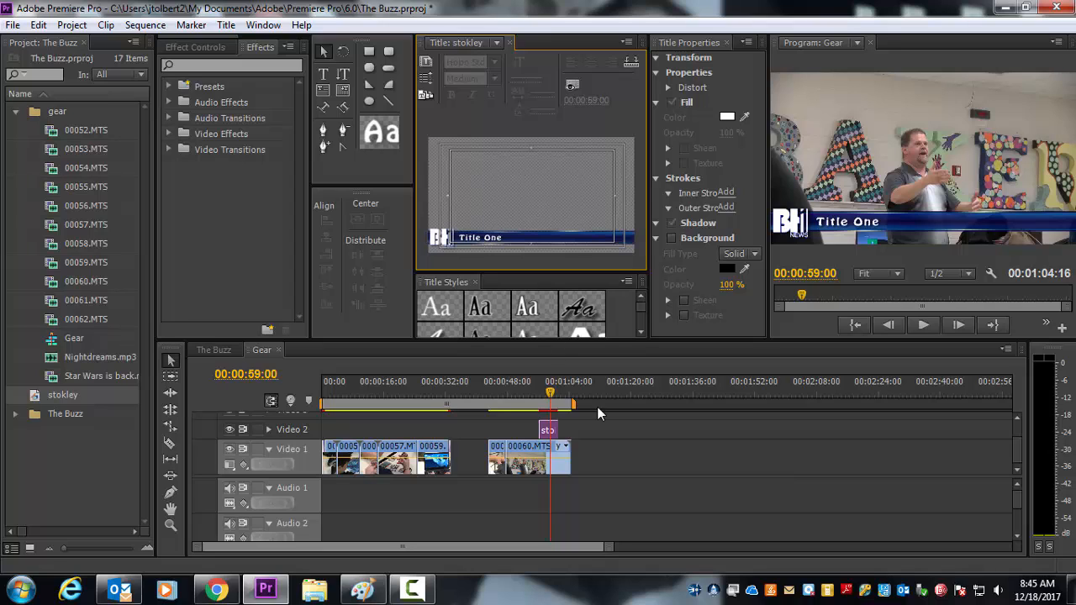
Open the title clip on Video 2 for editing and replace its "Title One" text with the speaker's title and surname.
click(581, 423)
click(547, 432)
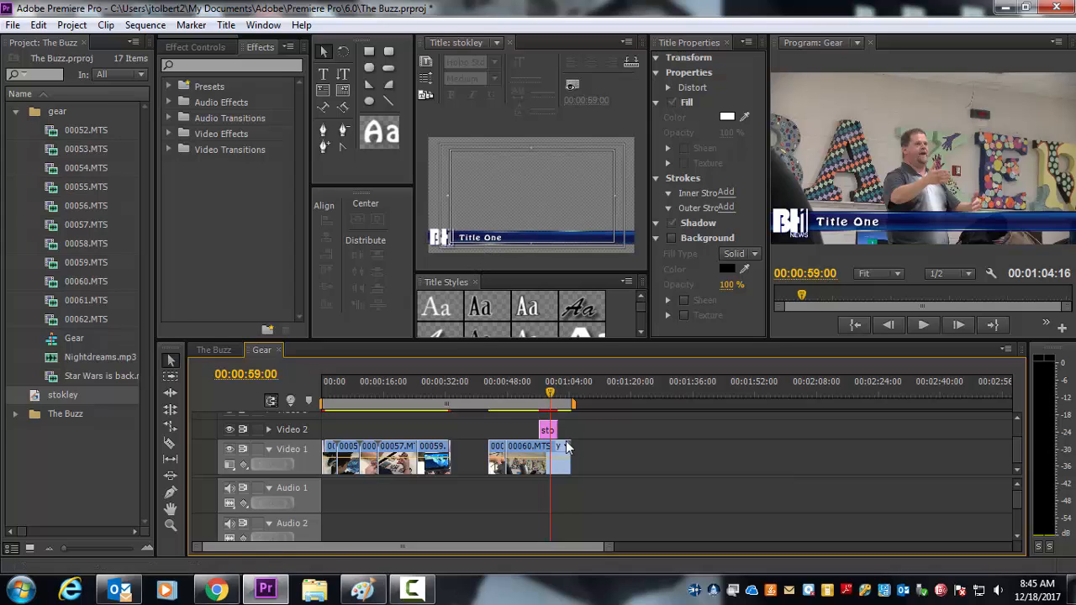
double_click(548, 431)
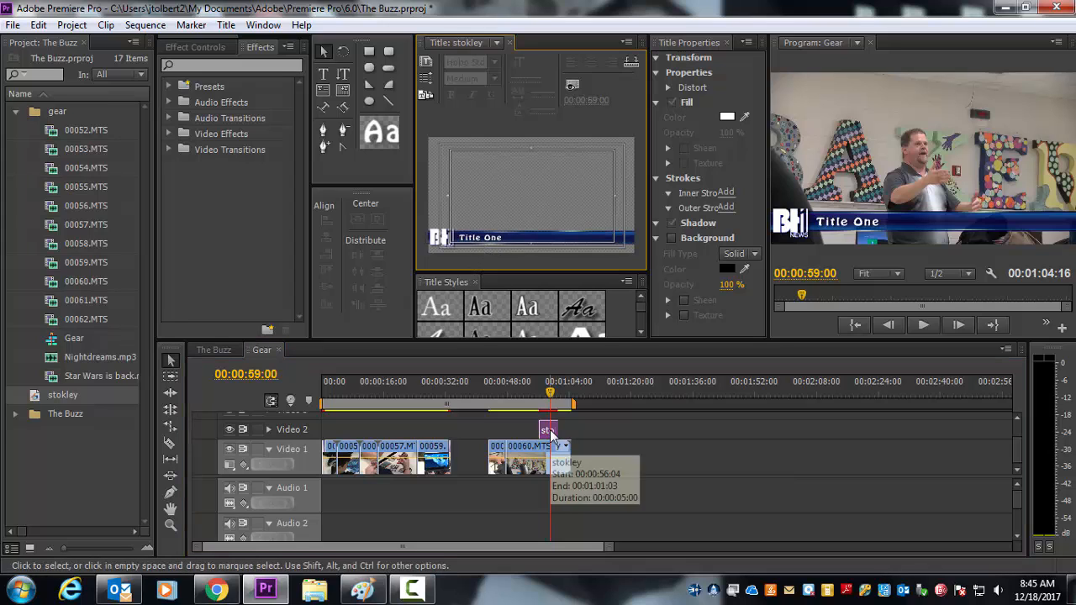
double_click(494, 240)
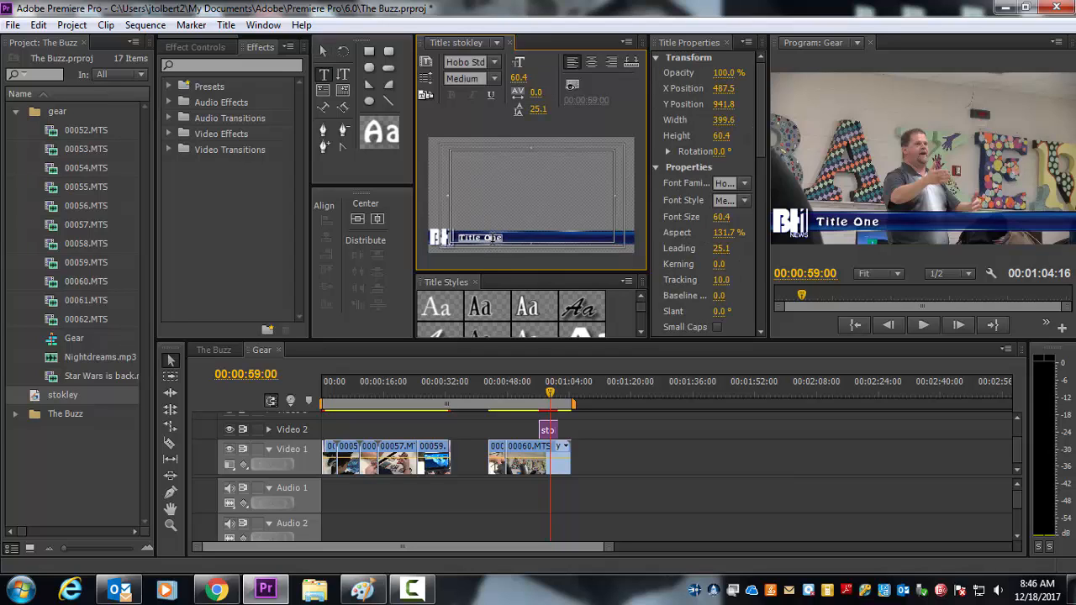
key(BackSpace)
key(BackSpace)
key(BackSpace)
key(BackSpace)
key(BackSpace)
key(BackSpace)
key(BackSpace)
key(BackSpace)
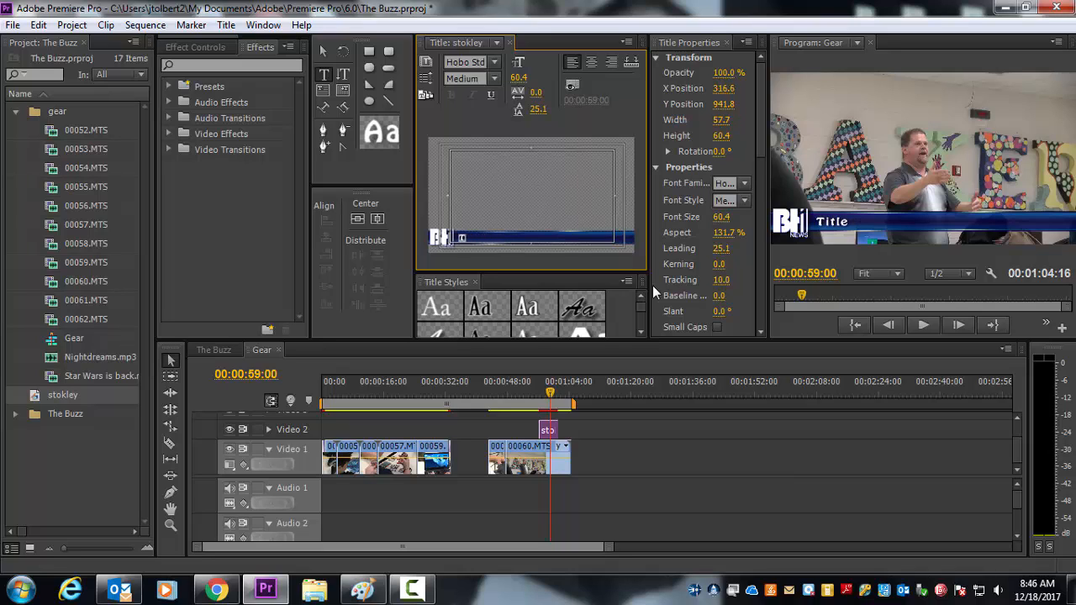
key(BackSpace)
text(Mr. Stokley)
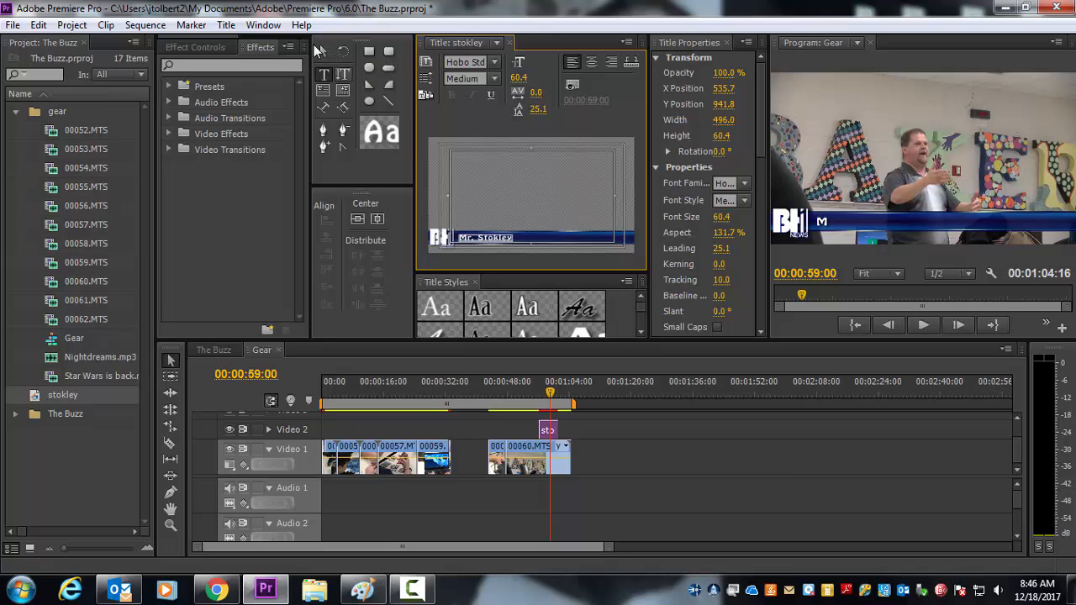
click(323, 74)
click(325, 50)
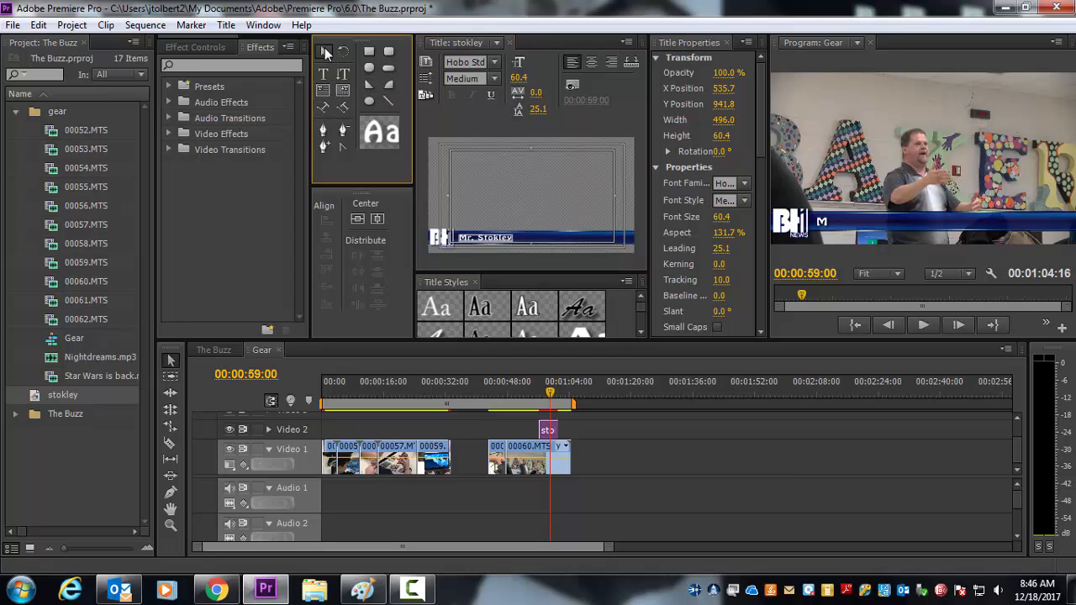
click(527, 199)
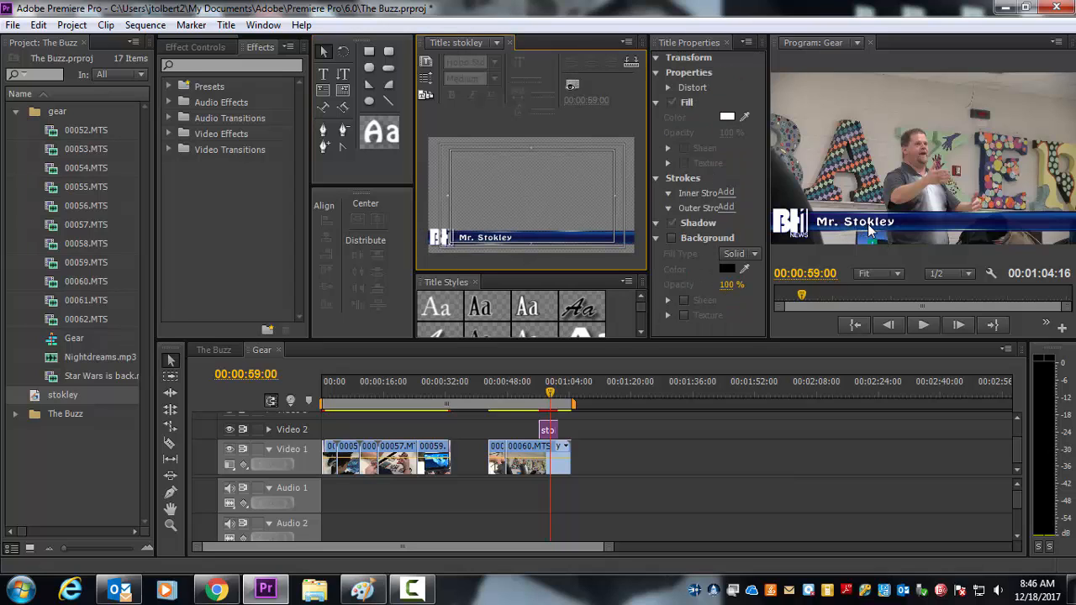
Play the sequence from just before the title clip to review the edited lower third over the speaker.
drag(551, 401, 535, 395)
key(space)
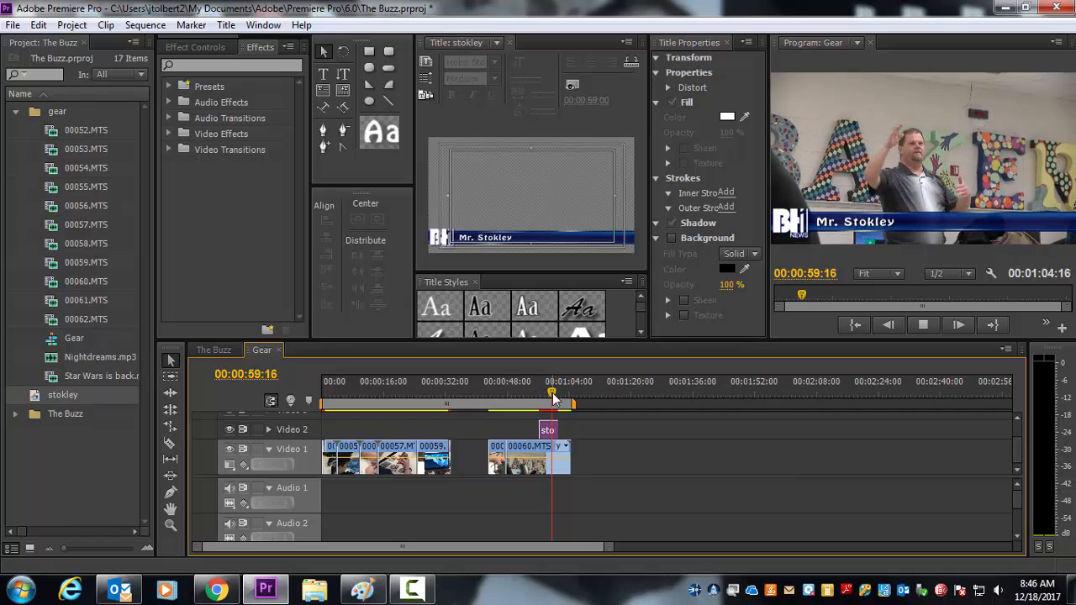
key(space)
click(539, 392)
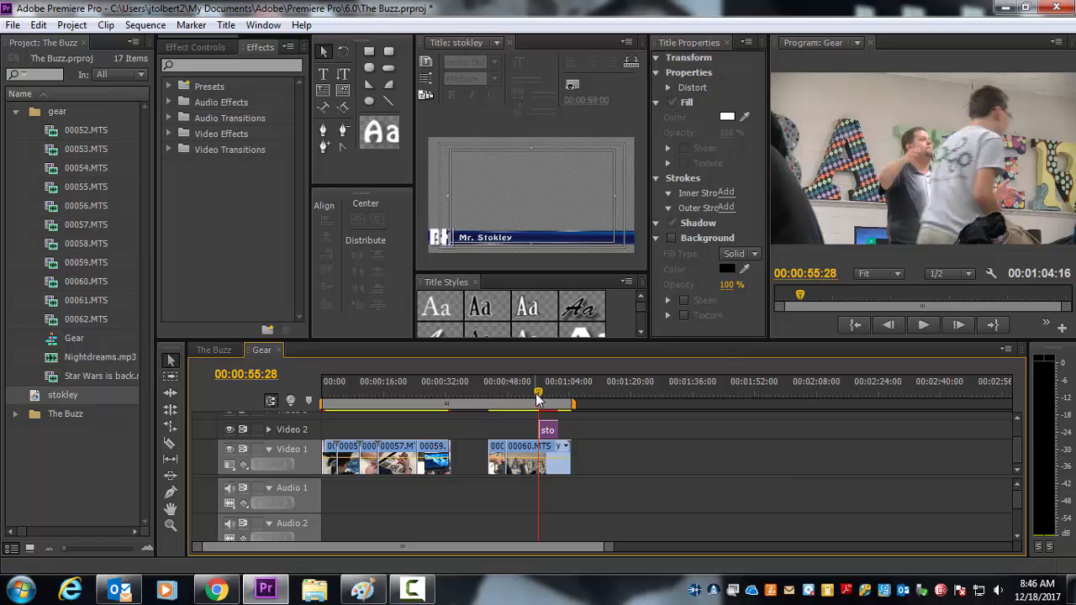
key(space)
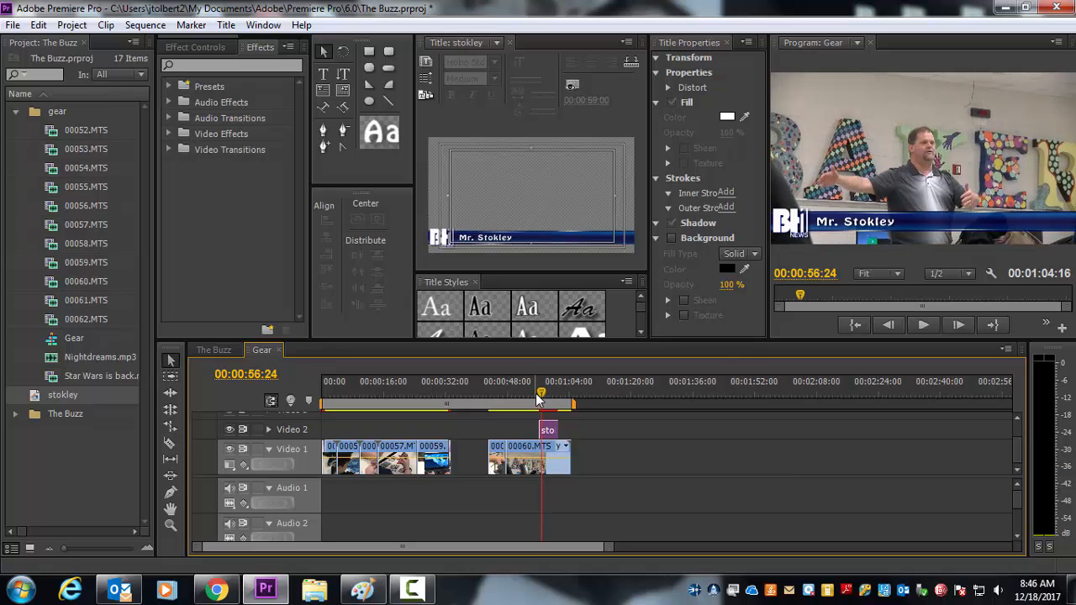
Search the effects for "dip" and apply Dip to Black to the start of the title clip on Video 2.
drag(604, 548, 408, 548)
drag(671, 393, 724, 391)
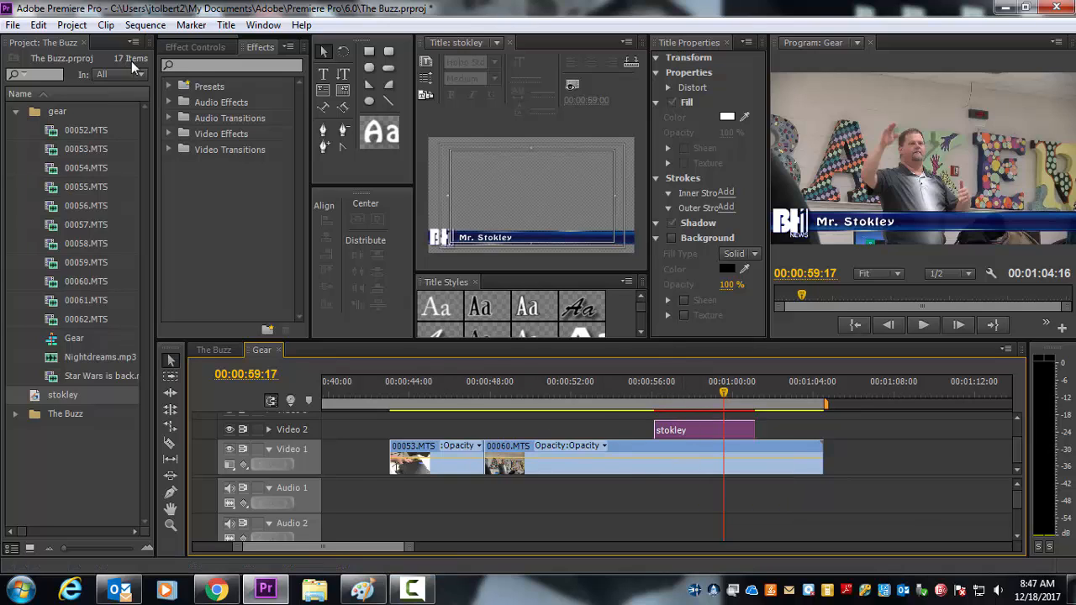
click(194, 65)
text(cross)
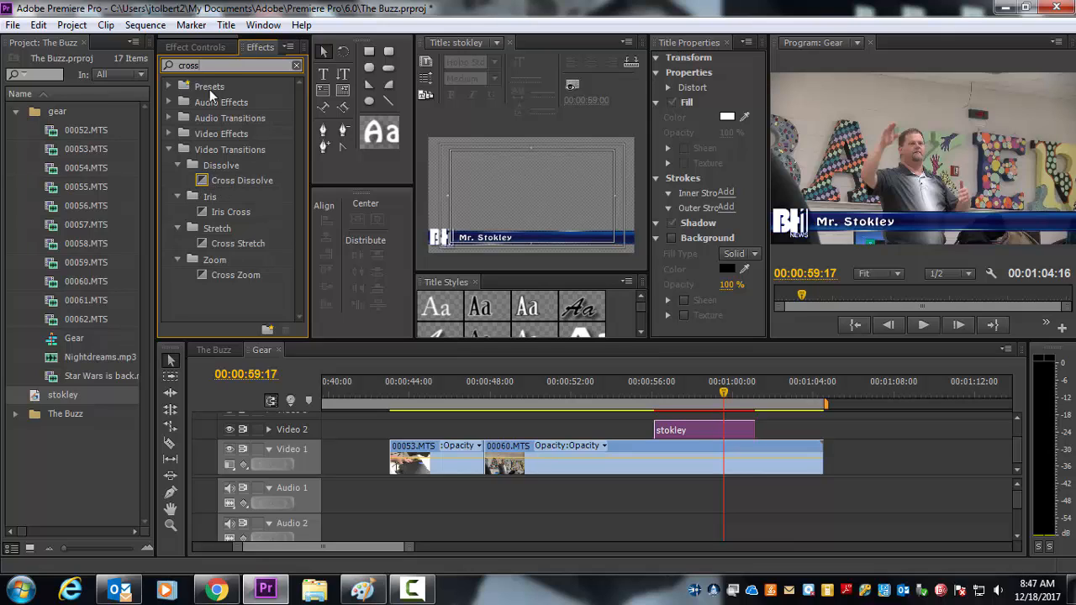
drag(215, 65, 110, 58)
text(dip)
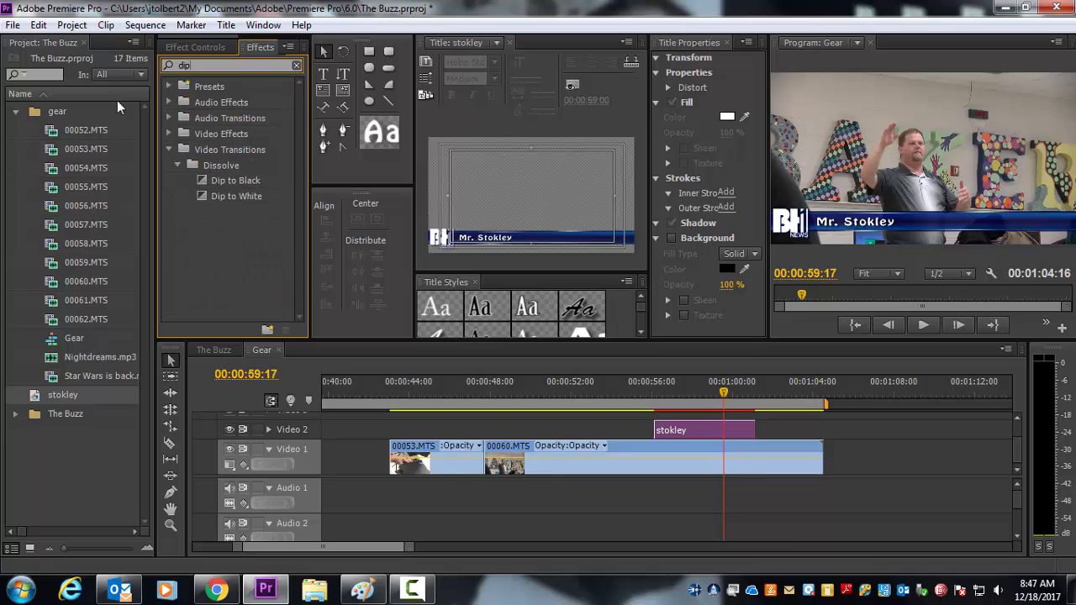
drag(210, 182, 665, 430)
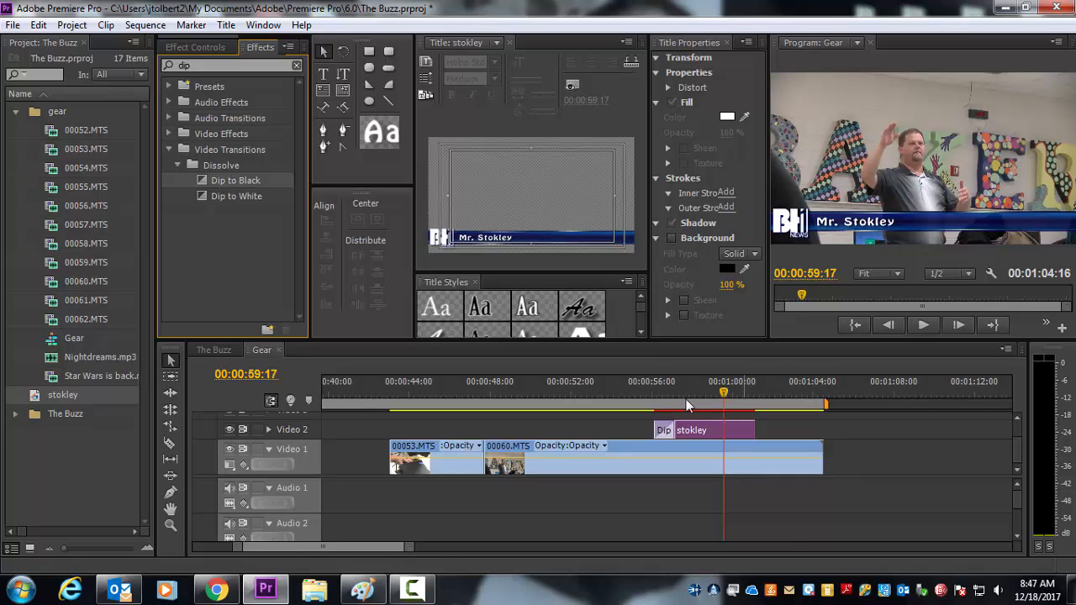
Scrub through the Dip to Black transition on the title clip and delete the transition.
mouse_move(660, 401)
mouse_down()
mouse_move(681, 394)
mouse_move(667, 395)
mouse_up()
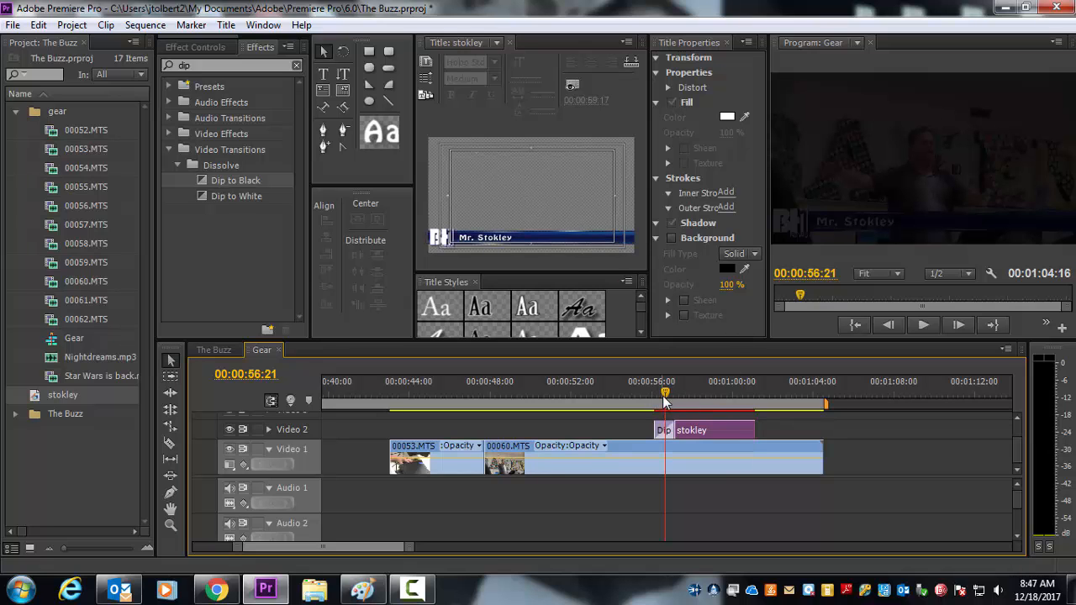
drag(666, 395, 684, 416)
click(697, 436)
key(Delete)
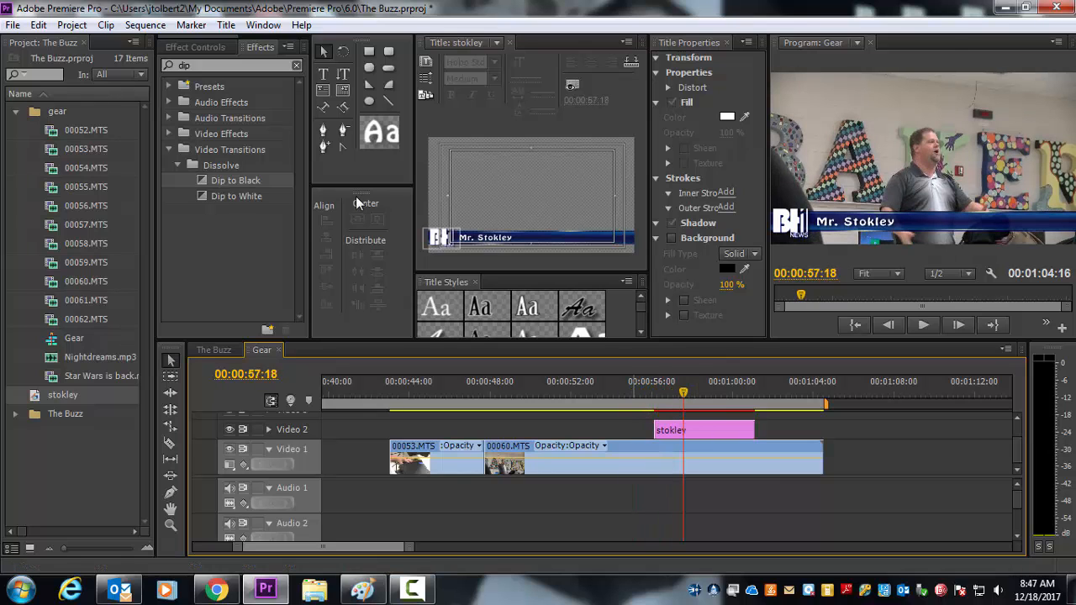
Search the effects for "cross" and apply Cross Dissolve to the start and end of the title clip on Video 2.
drag(209, 67, 161, 67)
text(cross)
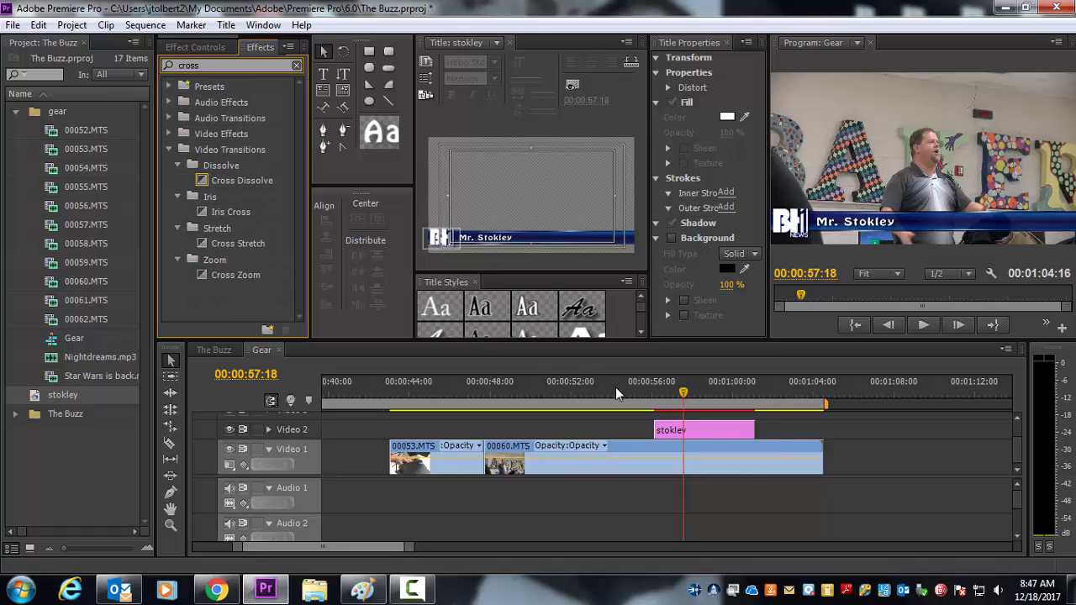
drag(686, 394, 643, 400)
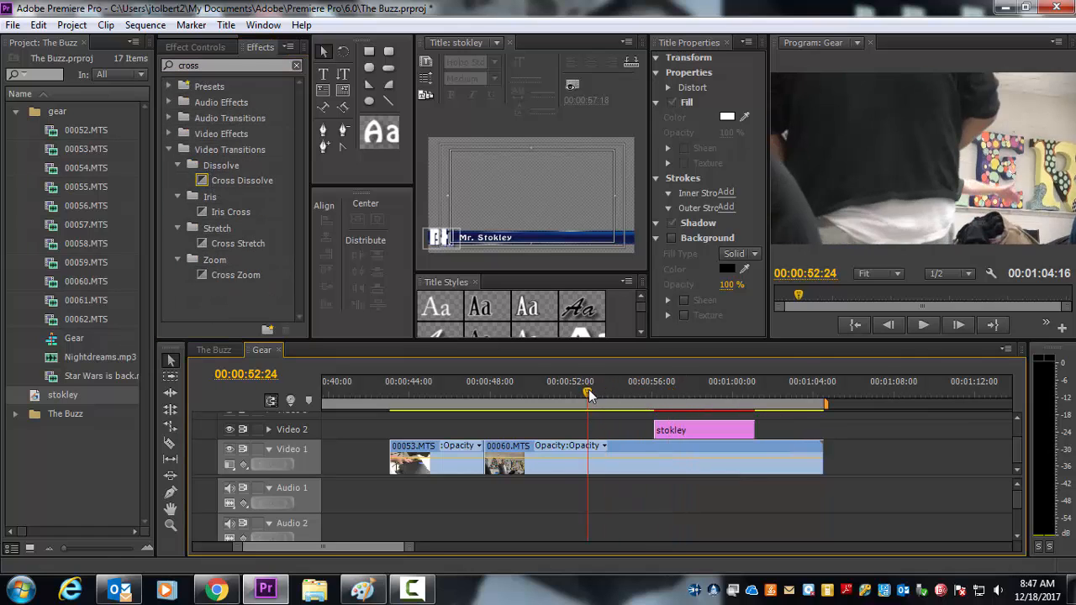
click(635, 400)
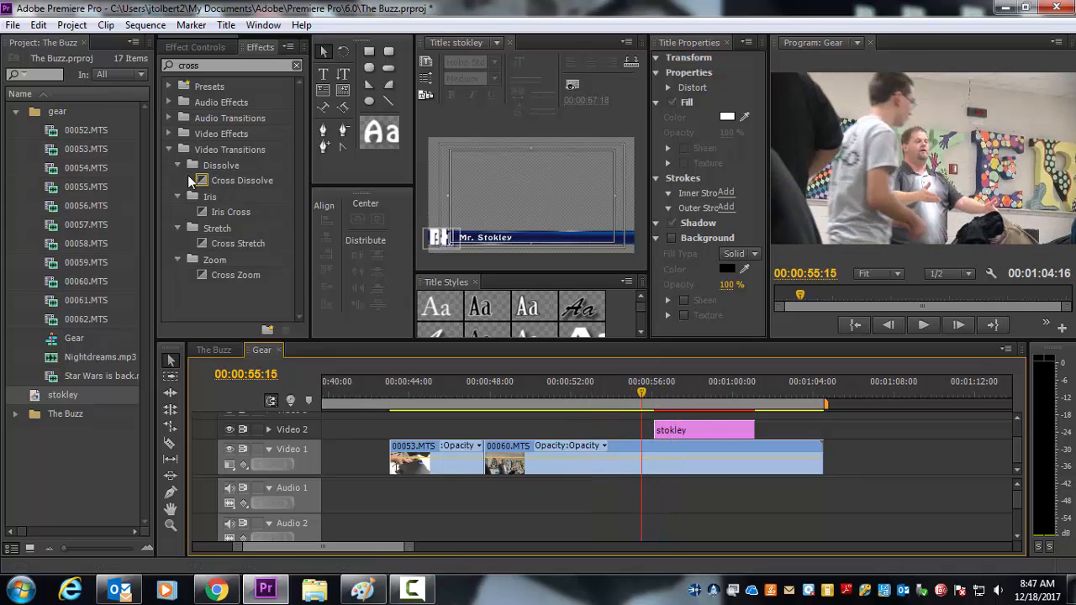
drag(244, 184, 670, 433)
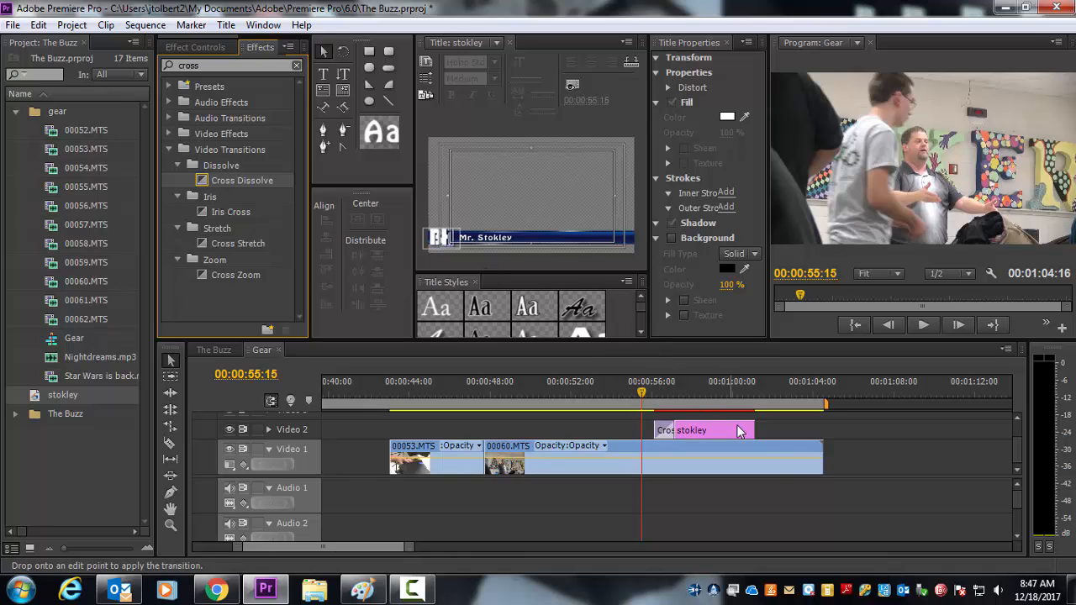
drag(740, 431, 745, 432)
Play the sequence from 00:00:55:07 past the end of the title clip to review both dissolves.
click(636, 398)
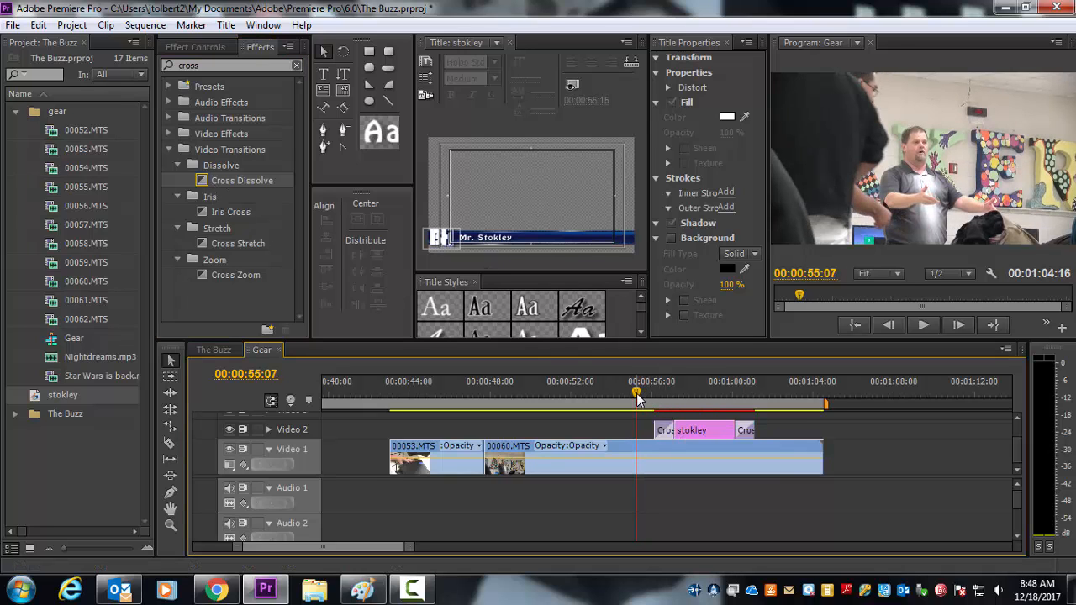
key(space)
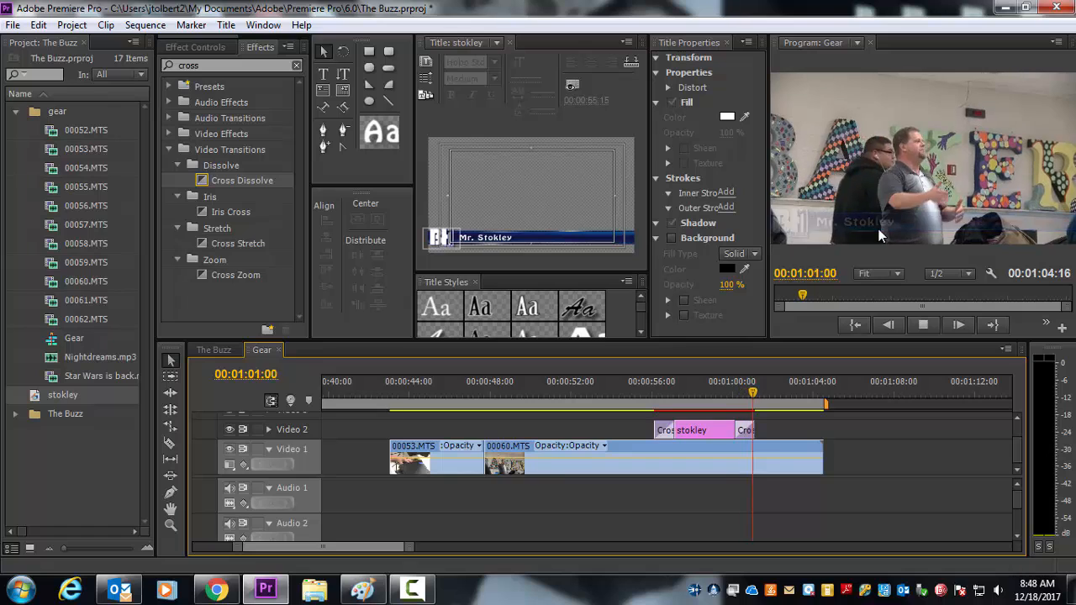
key(space)
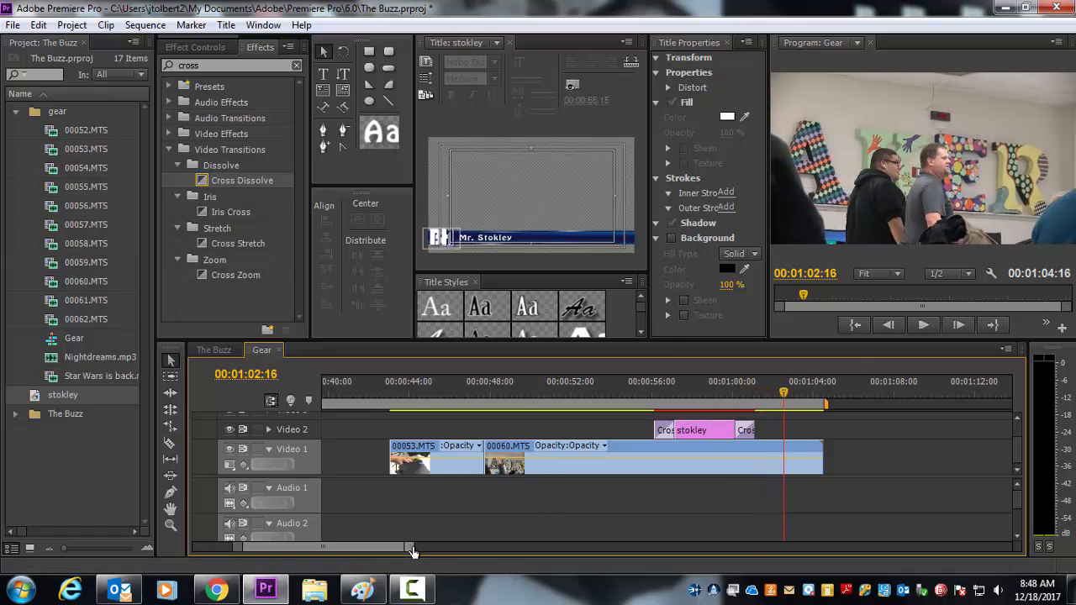
Delete the Cross Dissolve transitions from both ends of the title clip on Video 2 and scrub over the clip.
drag(412, 547, 498, 546)
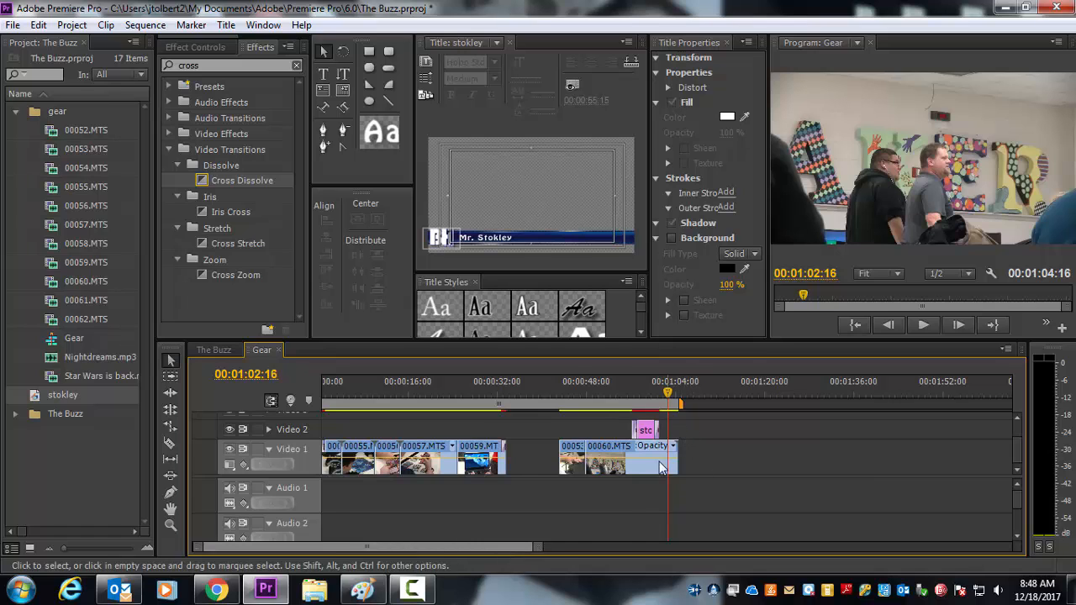
drag(539, 545, 423, 547)
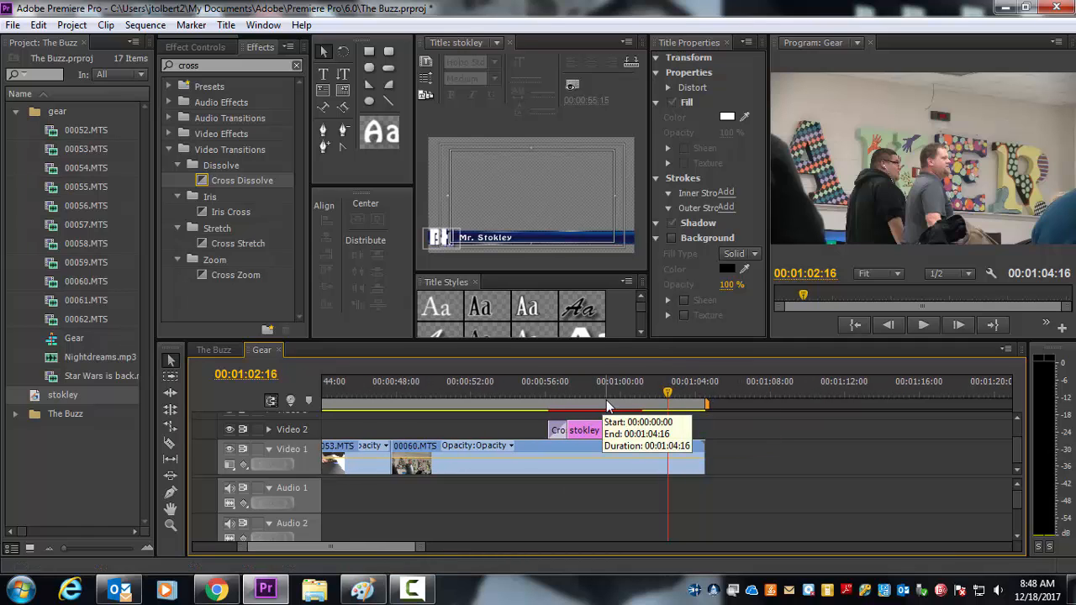
drag(594, 397, 523, 418)
click(557, 431)
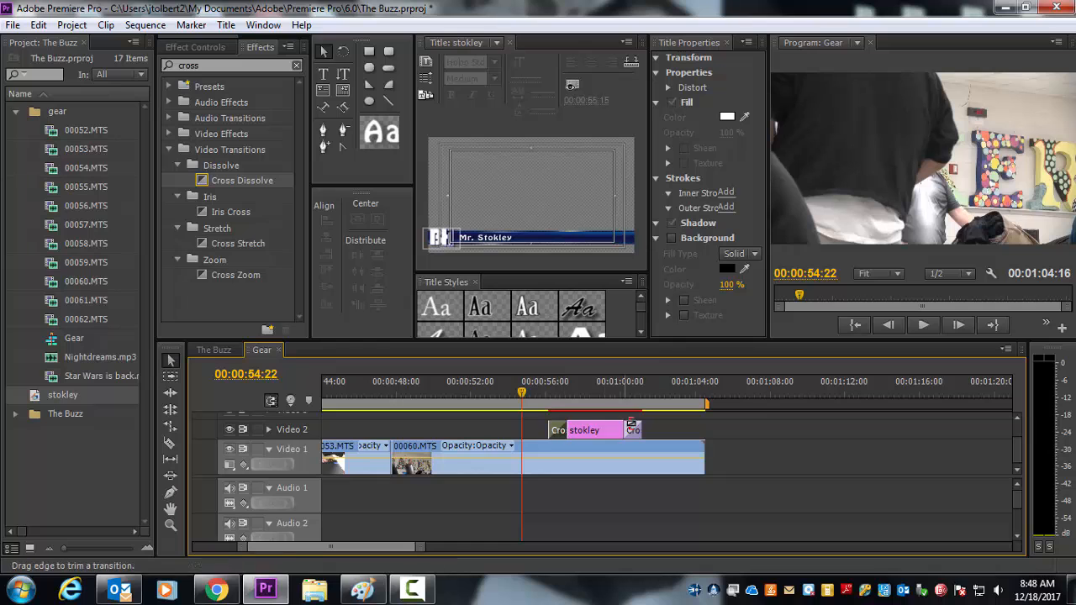
key(Delete)
click(635, 435)
key(Delete)
drag(548, 408, 578, 409)
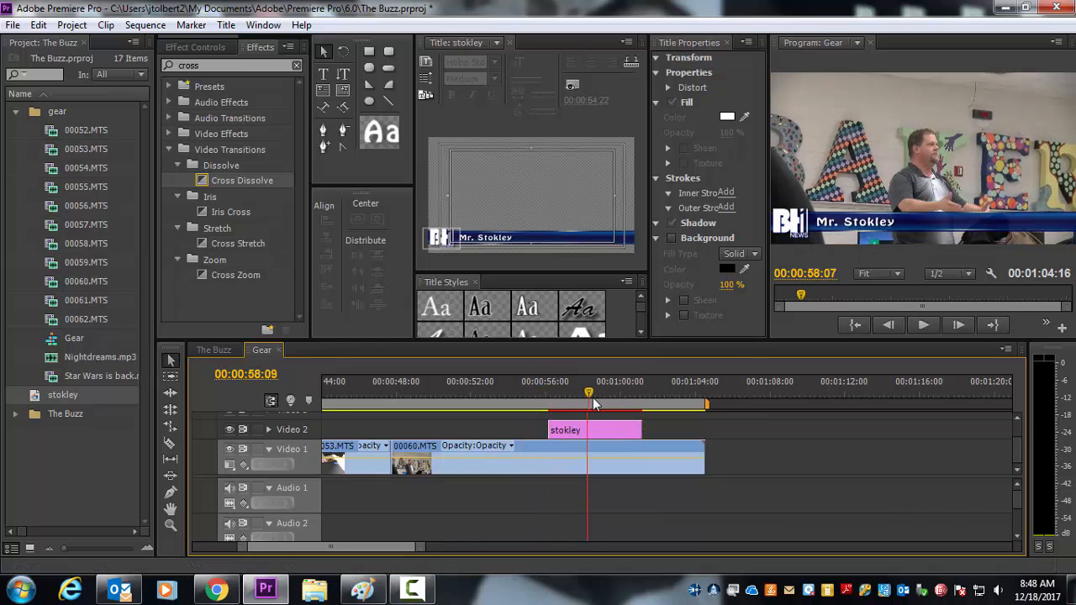
Place a second copy of the speaker's title on Video 2, near the start of the 00060.MTS clip.
double_click(595, 439)
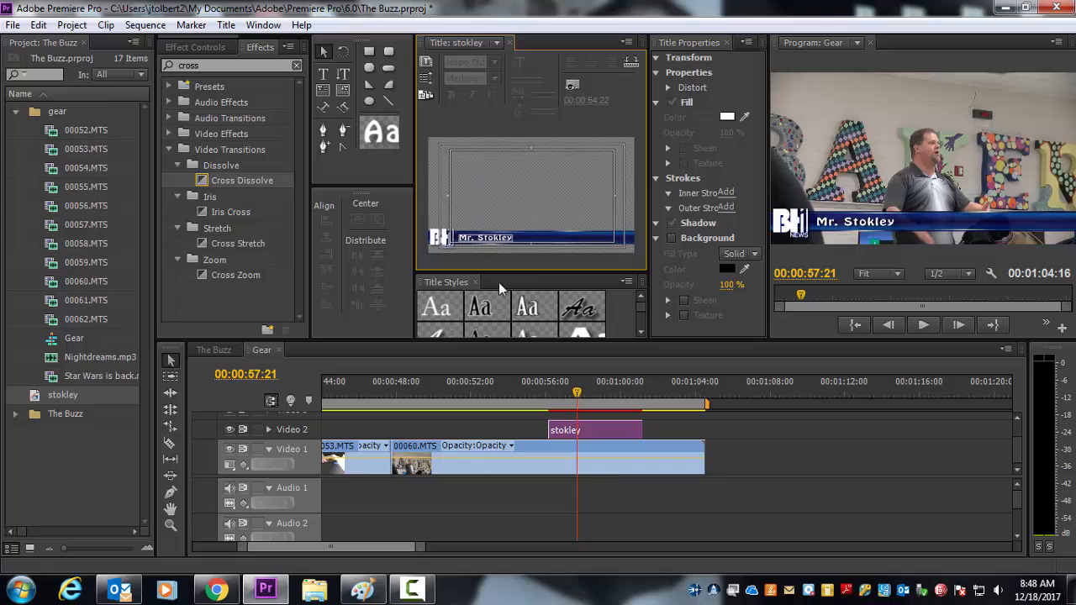
drag(40, 395, 412, 432)
mouse_move(448, 393)
mouse_down()
mouse_move(464, 407)
mouse_move(484, 402)
mouse_move(476, 387)
mouse_move(542, 404)
mouse_move(457, 396)
mouse_up()
click(529, 433)
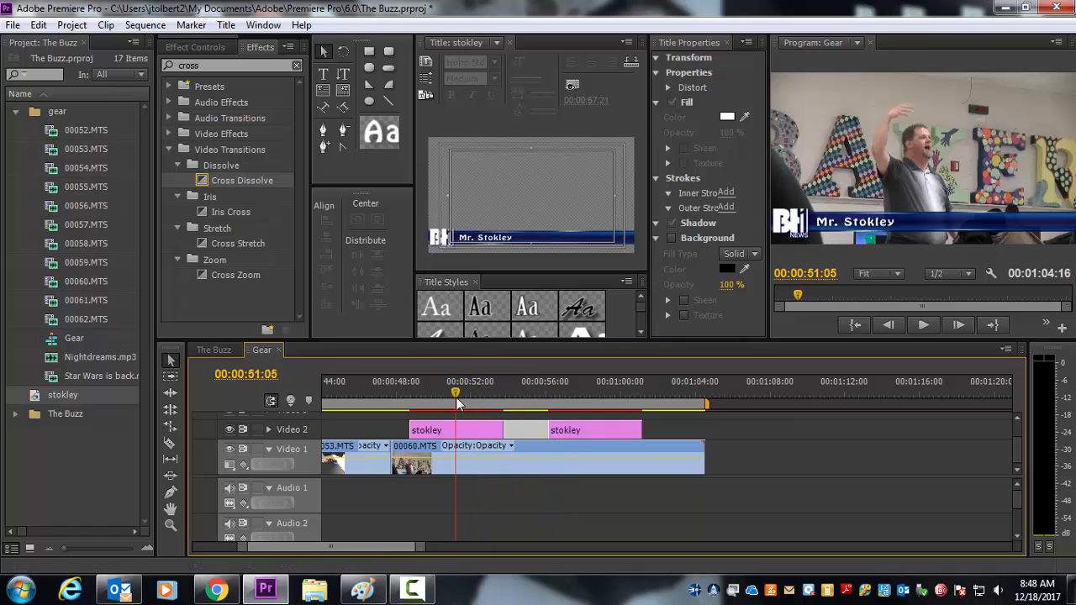
Open the second title copy for editing and shorten the honorific before the speaker's surname to "M.".
click(465, 429)
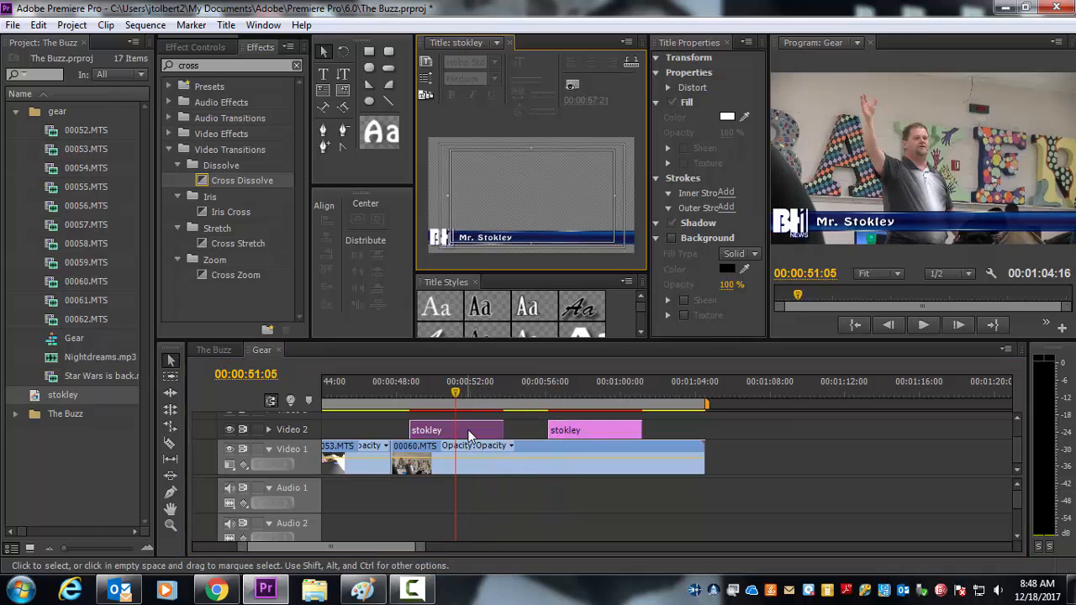
double_click(498, 239)
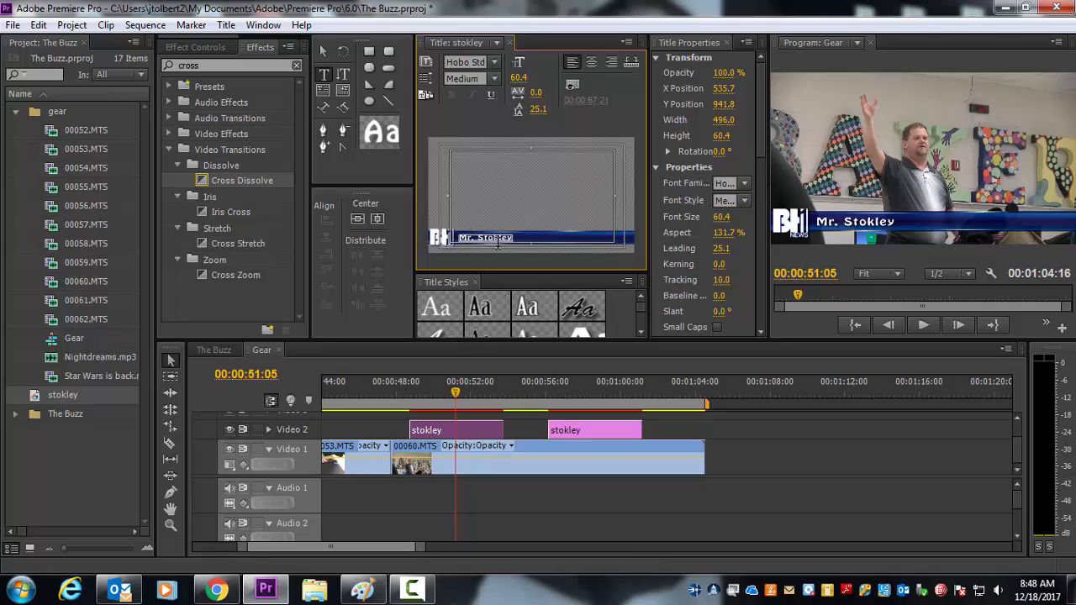
key(BackSpace)
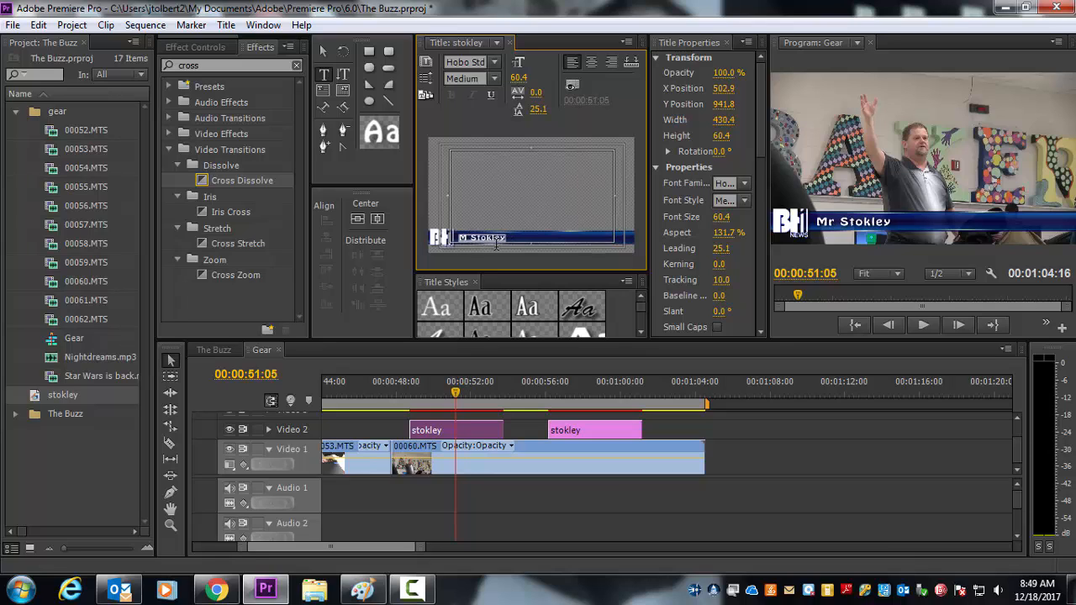
key(BackSpace)
text(.)
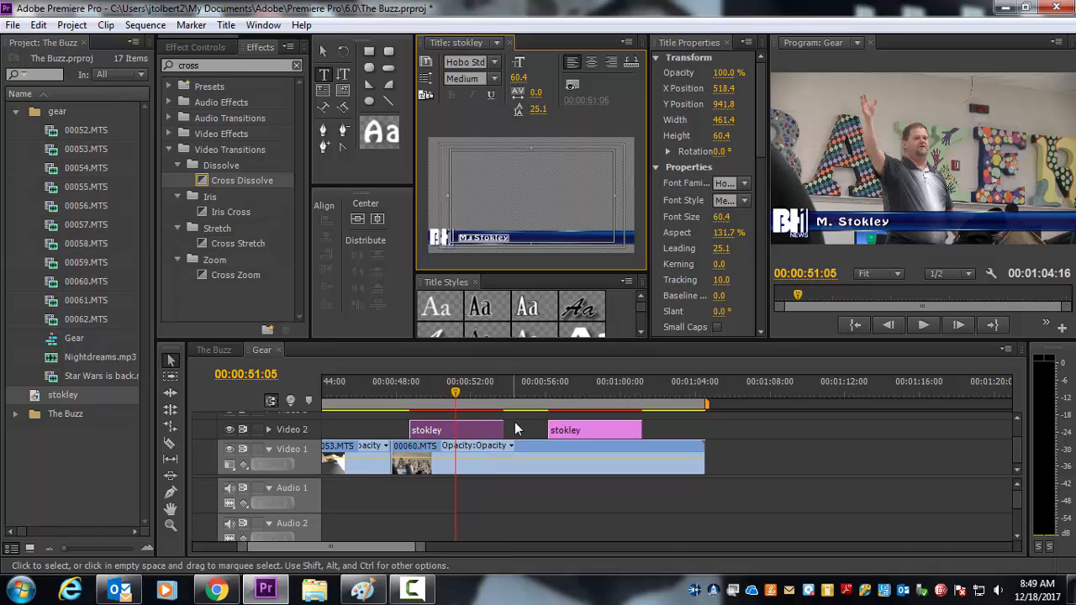
Scrub over both title clips on Video 2 to compare their text in the program view.
click(516, 425)
drag(457, 393, 577, 391)
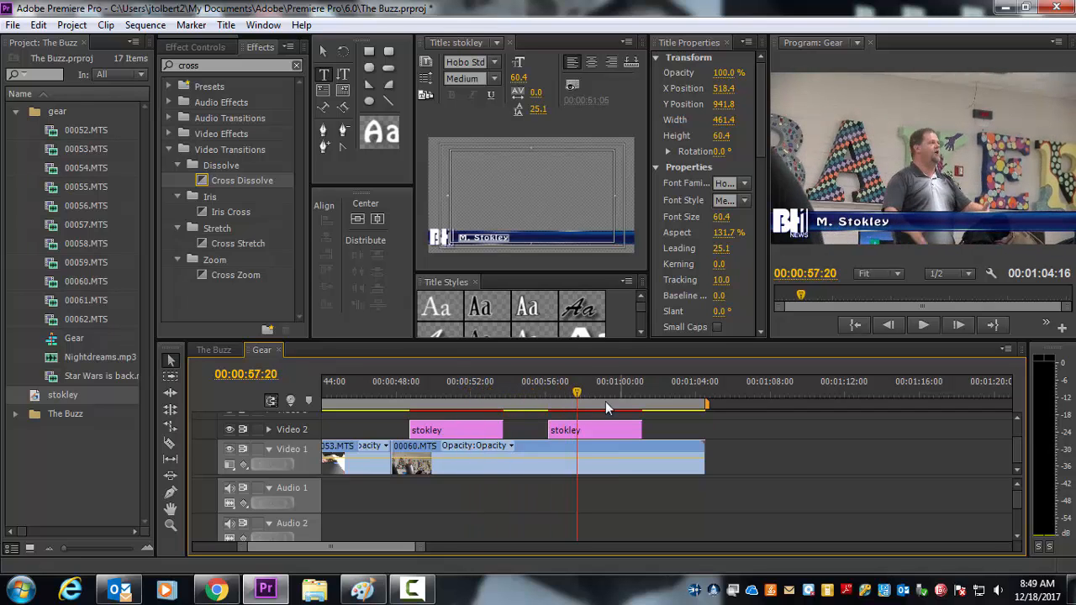
mouse_move(571, 392)
mouse_down()
mouse_move(492, 392)
mouse_move(570, 392)
mouse_up()
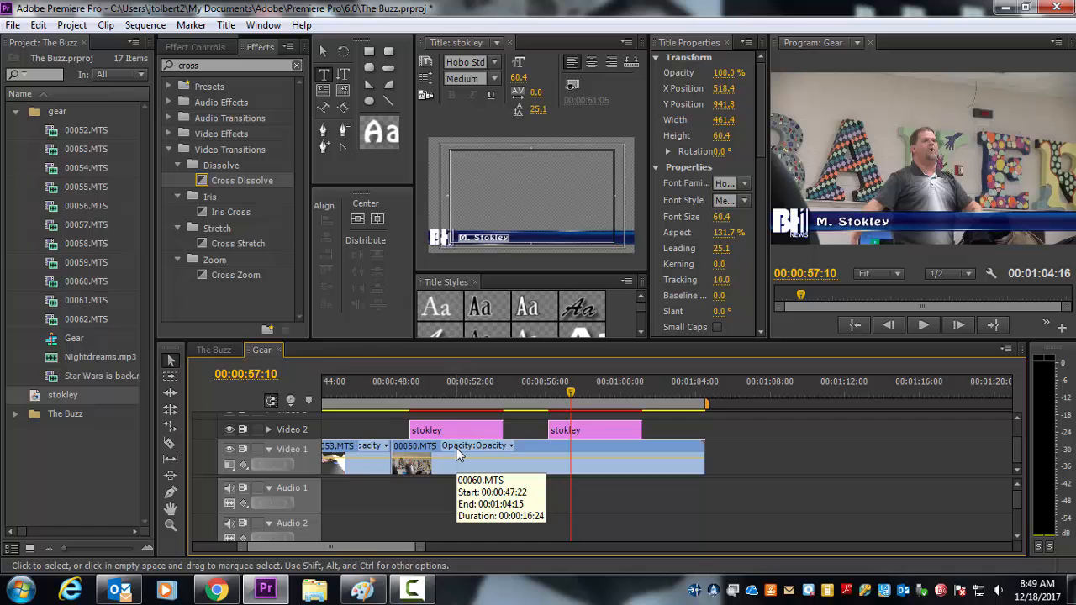
click(429, 401)
drag(429, 401, 468, 407)
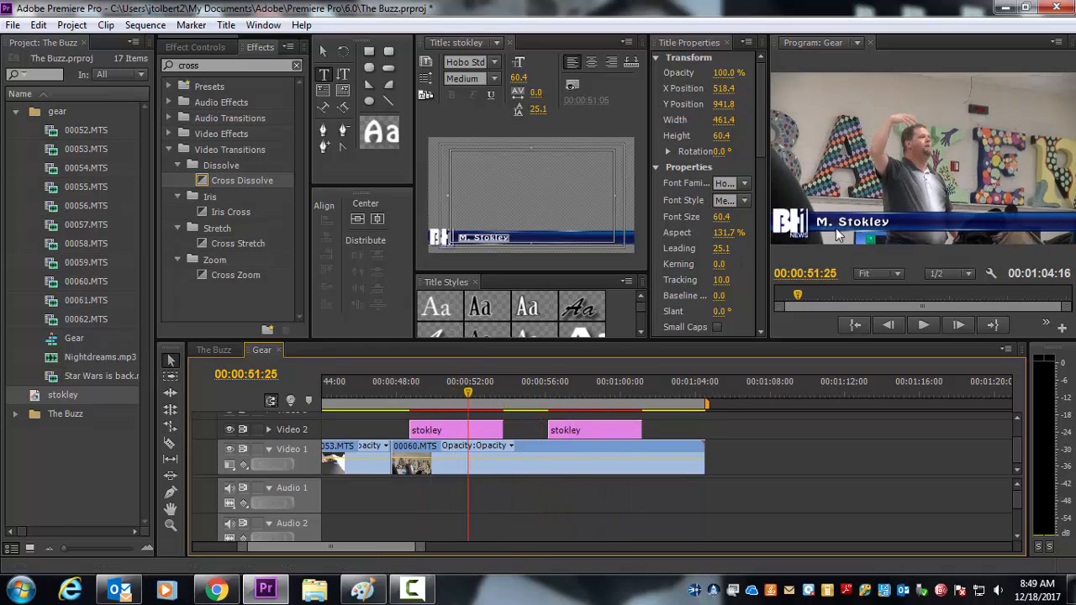
Create a new title named "asdf" based on the BH1 Title template.
click(227, 25)
mouse_move(353, 43)
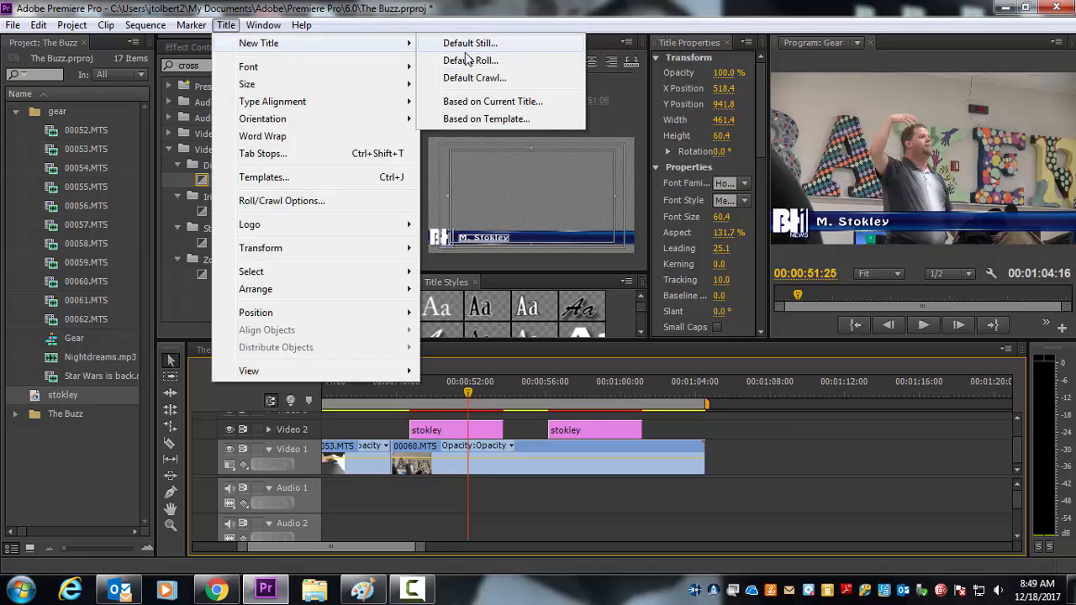
click(477, 120)
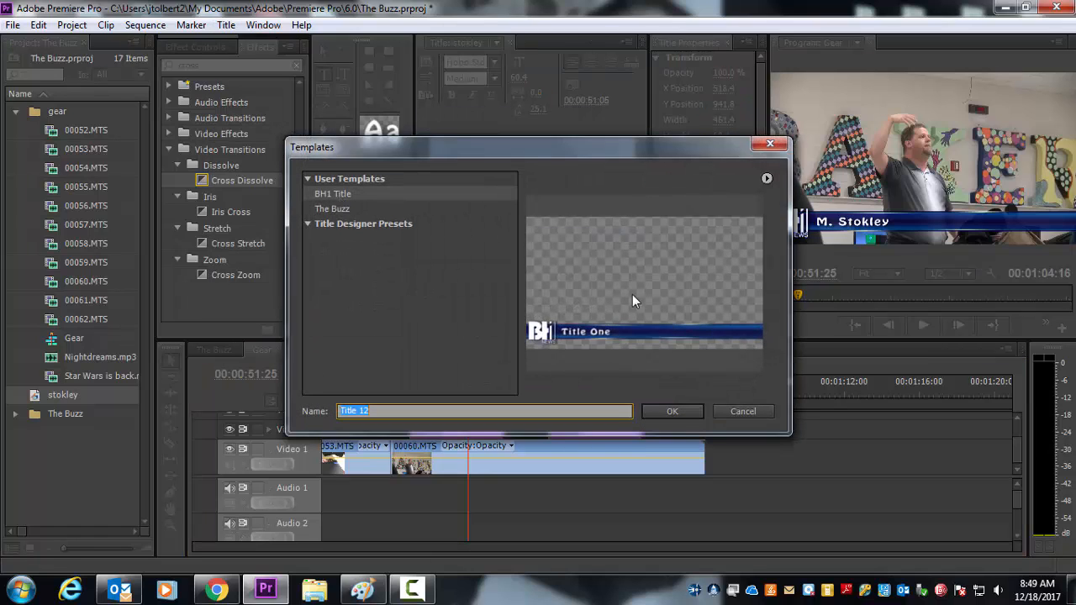
text(asdf)
click(663, 414)
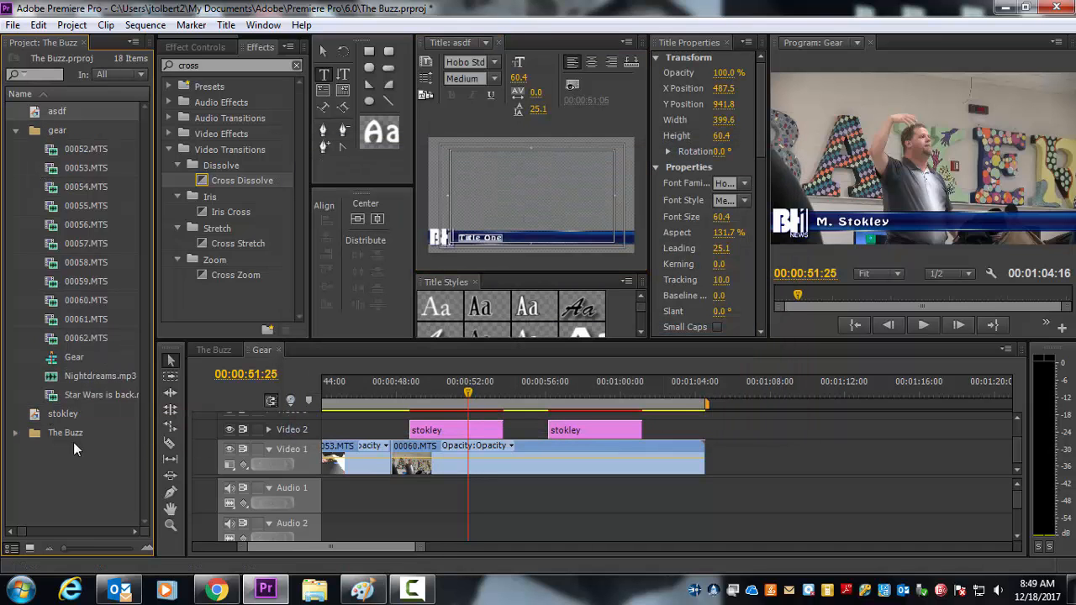
Move both titles into the gear bin and overwrite the earlier title clip on Video 2 with the asdf title.
drag(48, 414, 50, 130)
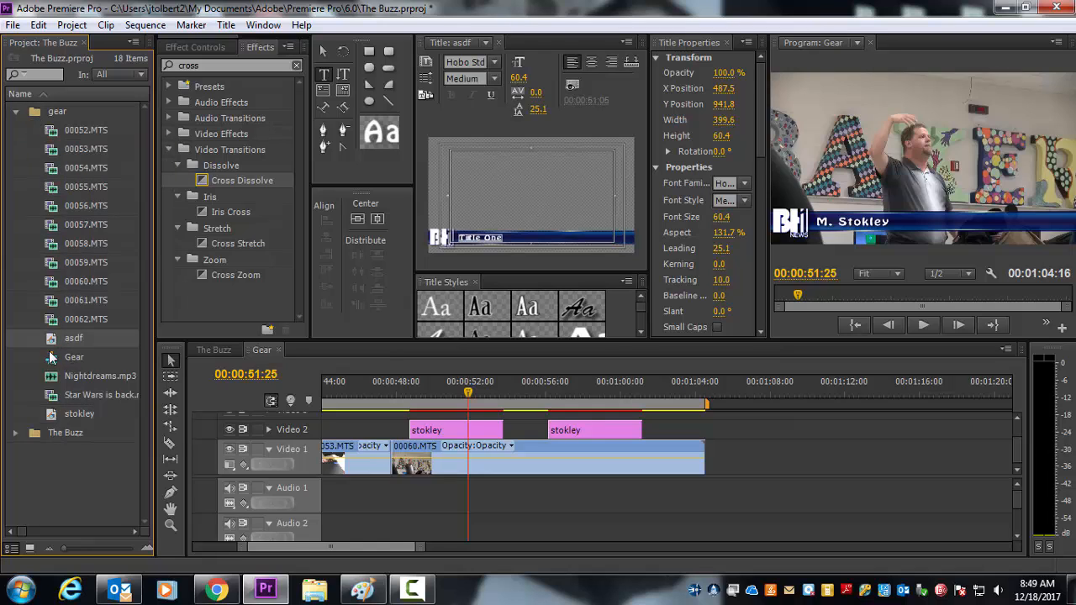
drag(52, 339, 418, 439)
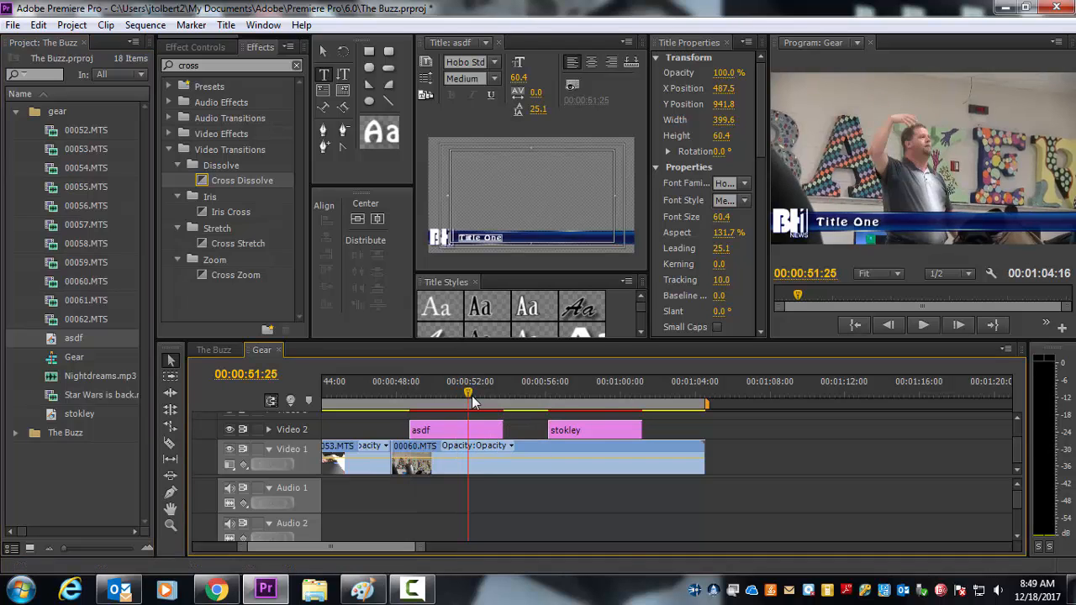
click(561, 394)
drag(566, 405, 601, 402)
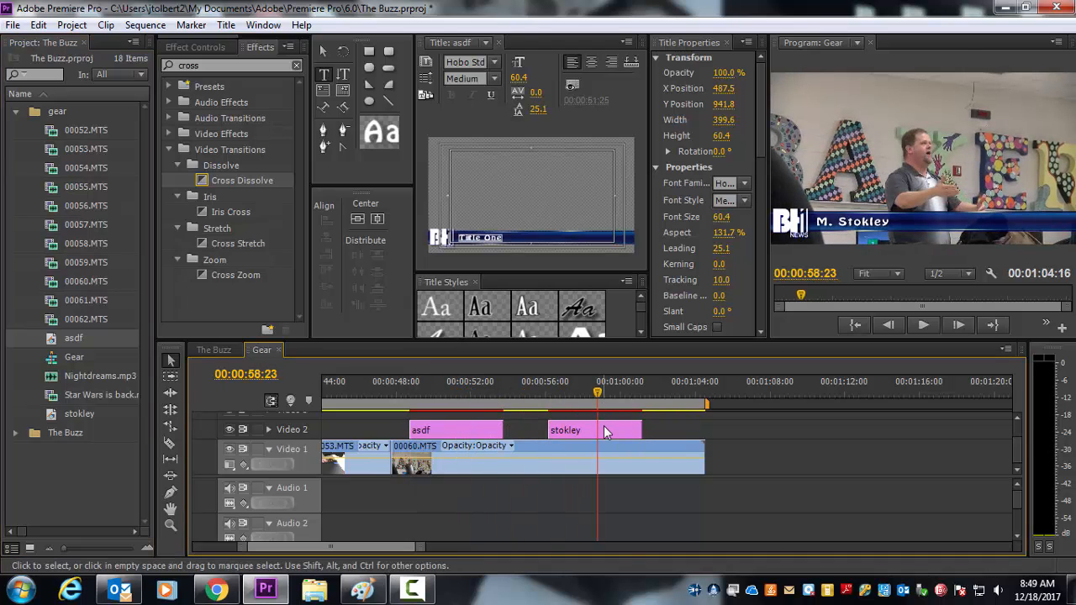
Restore the honorific "Mr." in the speaker's title clip and scrub back over the asdf clip to compare them.
double_click(601, 429)
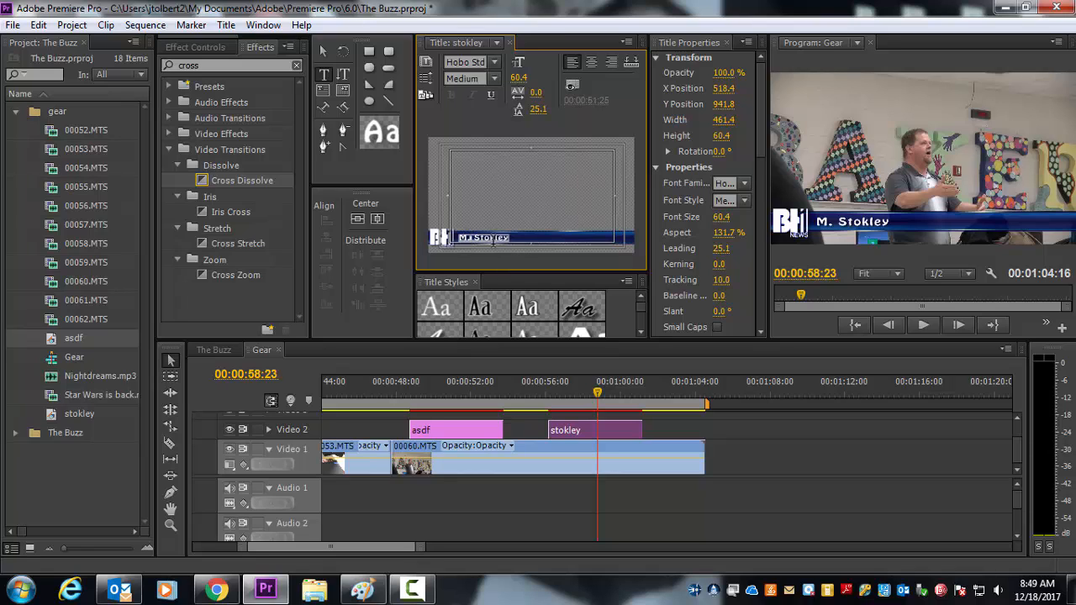
text(r)
click(320, 53)
click(762, 450)
drag(588, 394, 450, 395)
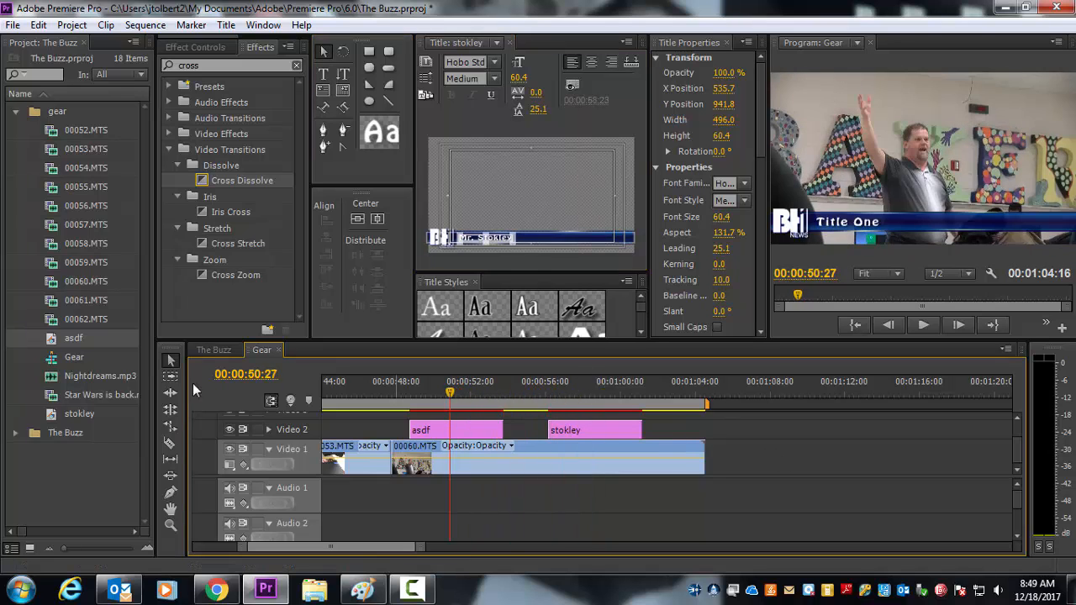
click(68, 414)
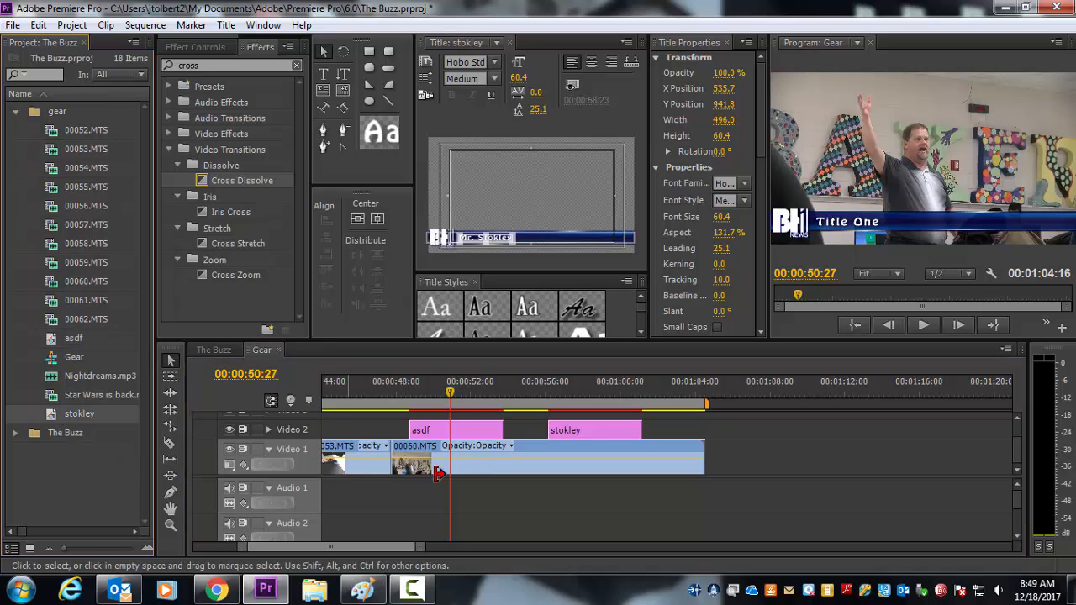
Open the asdf title clip and the speaker's title clip in turn to compare their text in the title editor.
click(710, 418)
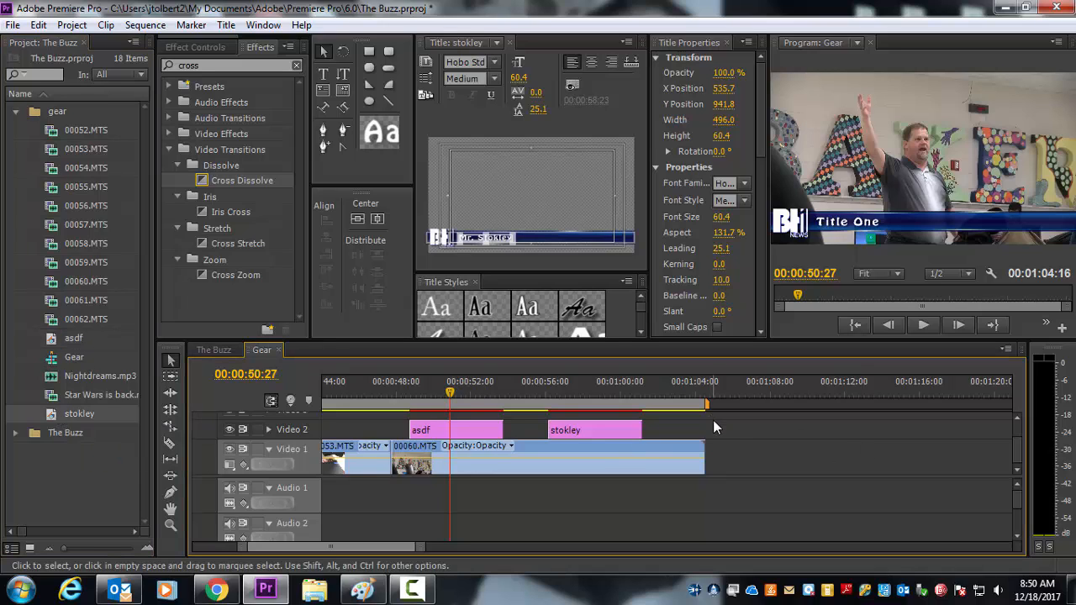
click(492, 431)
click(592, 431)
click(470, 432)
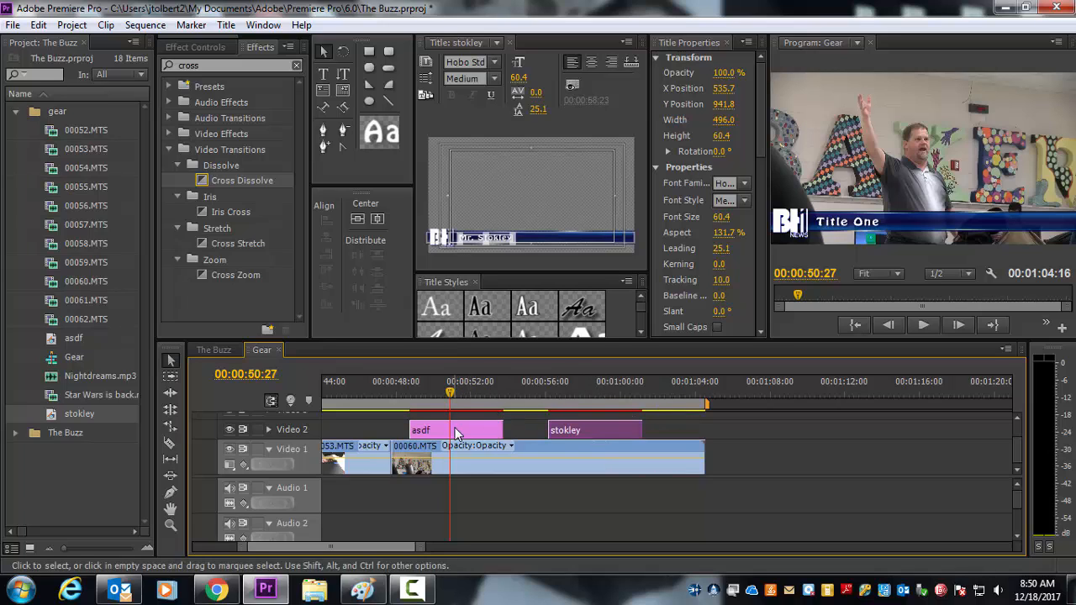
click(593, 432)
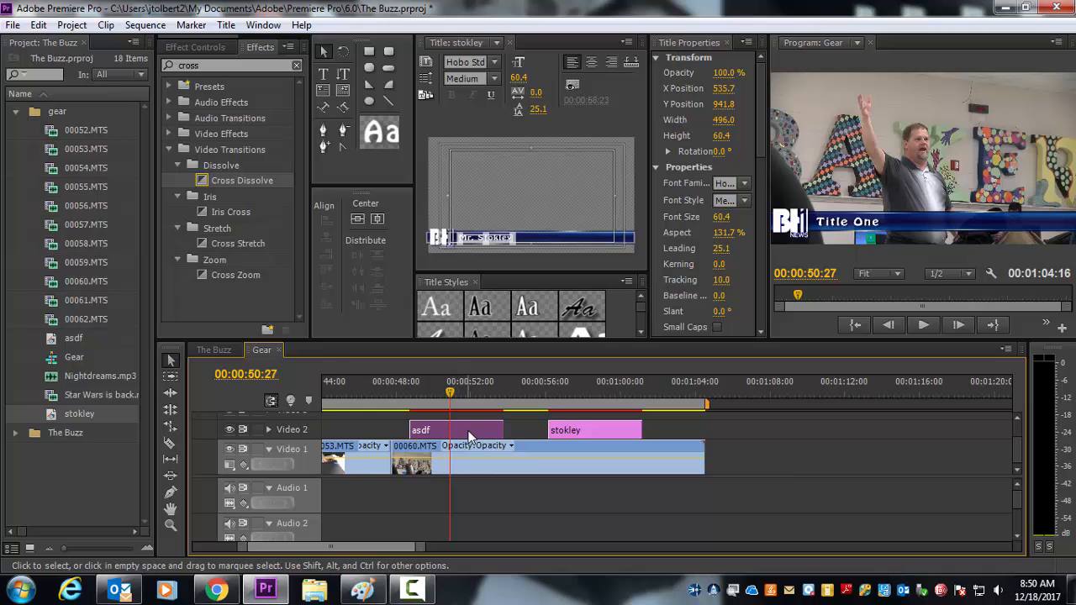
double_click(469, 435)
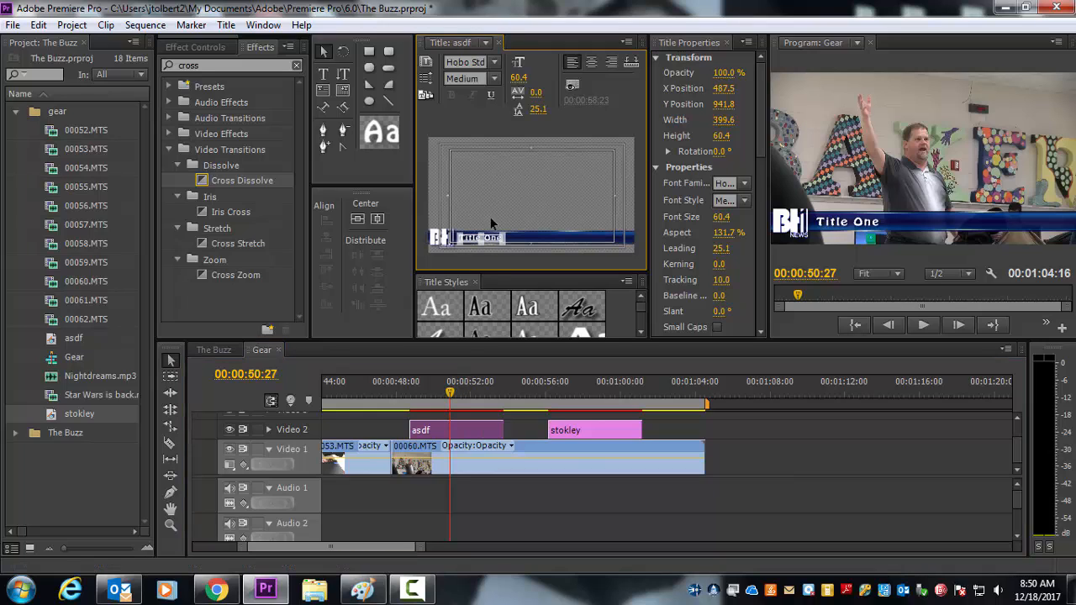
double_click(582, 430)
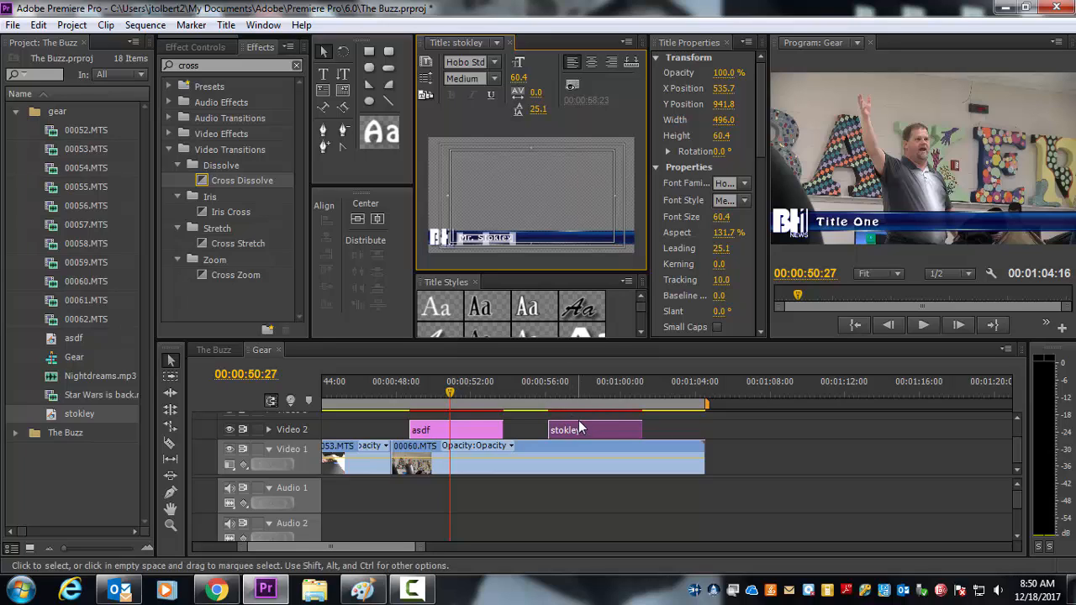
Delete both title clips from Video 2 in the Gear sequence and close all open titles.
drag(414, 546, 529, 546)
drag(582, 340, 580, 319)
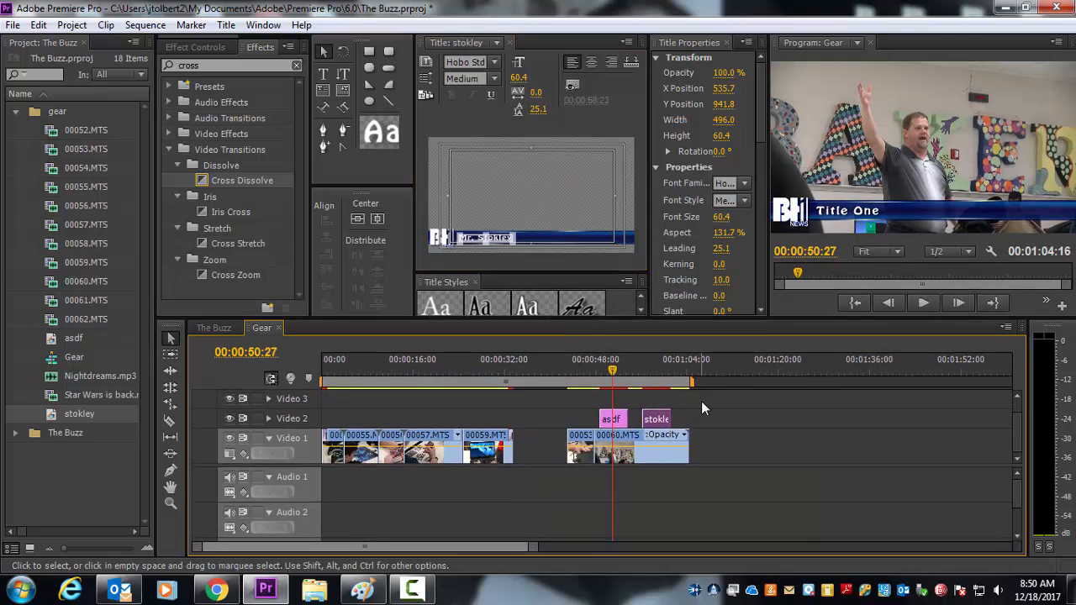
drag(715, 391, 561, 430)
key(Delete)
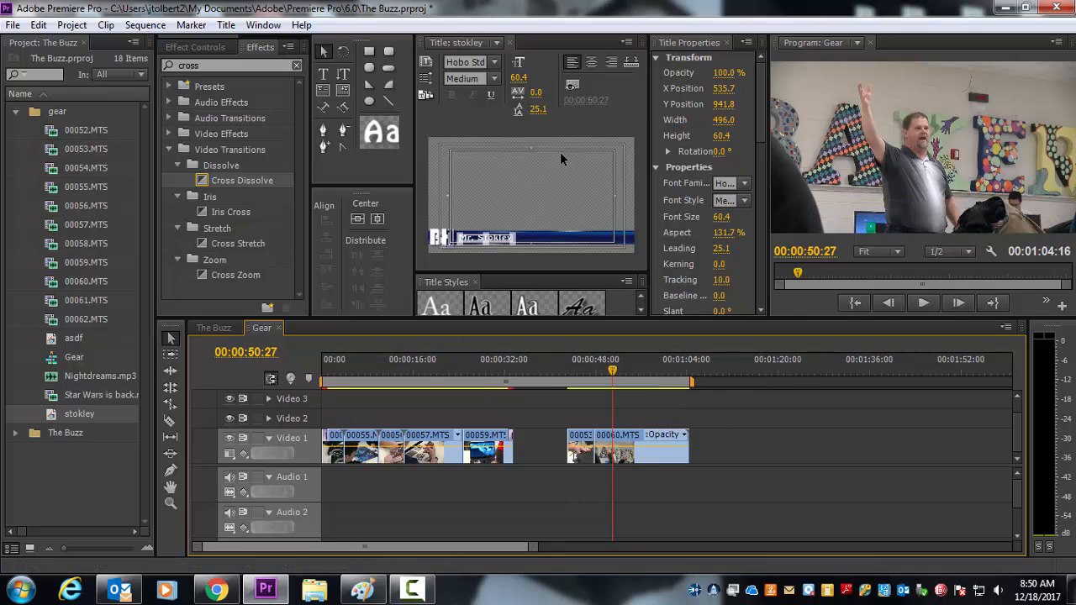
click(493, 43)
click(481, 76)
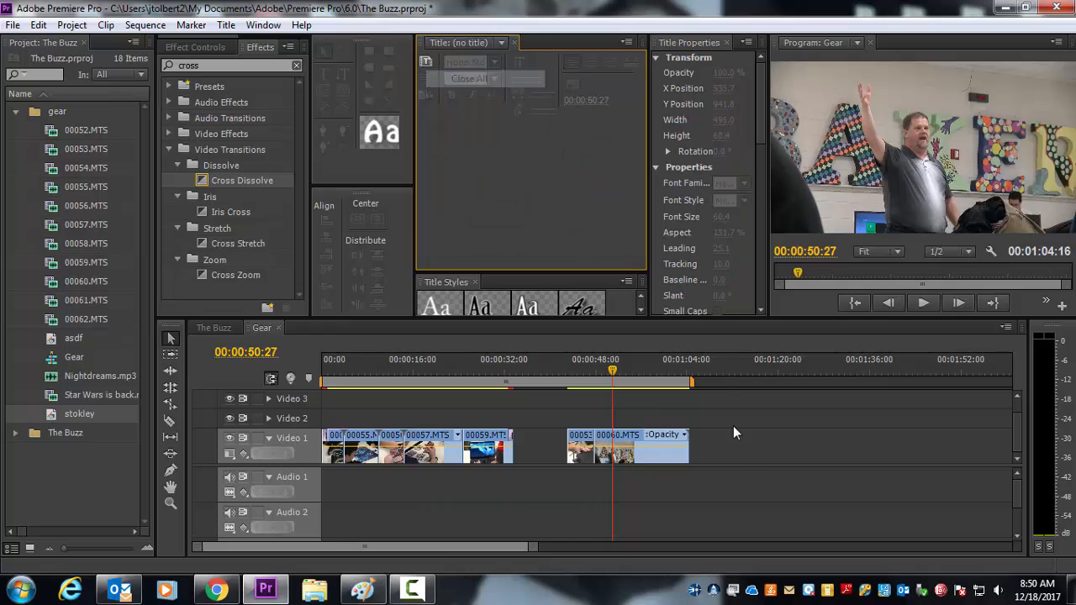
Extend the start of the 00053.MTS clip before 00060.MTS to an earlier time and scrub over it to 00:00:44:24.
drag(611, 369, 571, 374)
drag(572, 452, 557, 453)
click(560, 374)
drag(559, 374, 579, 387)
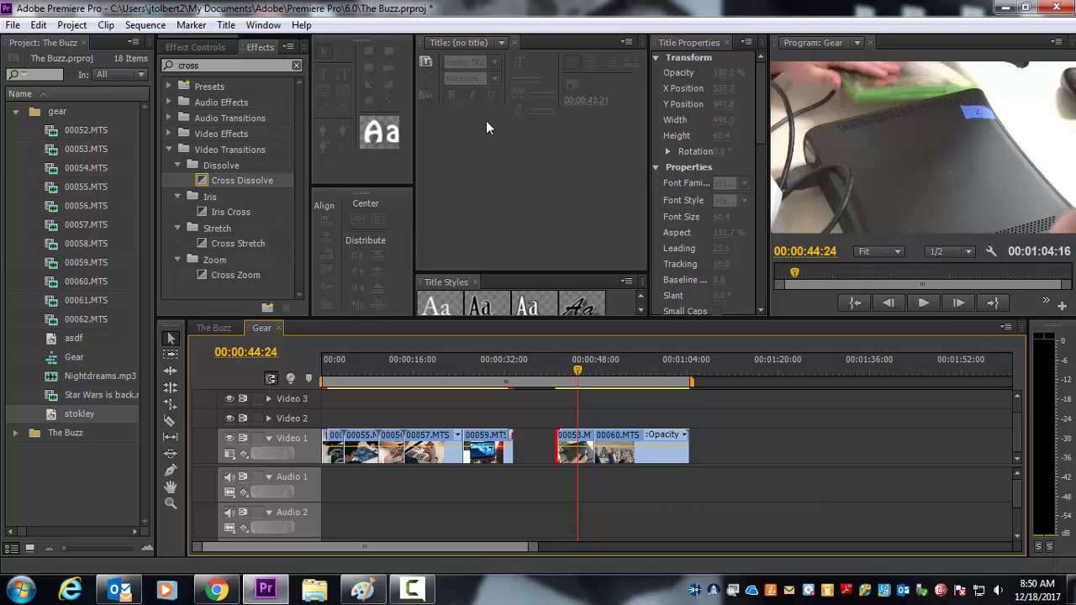
Create a new default still title named "xbox" with the offered video settings.
click(221, 48)
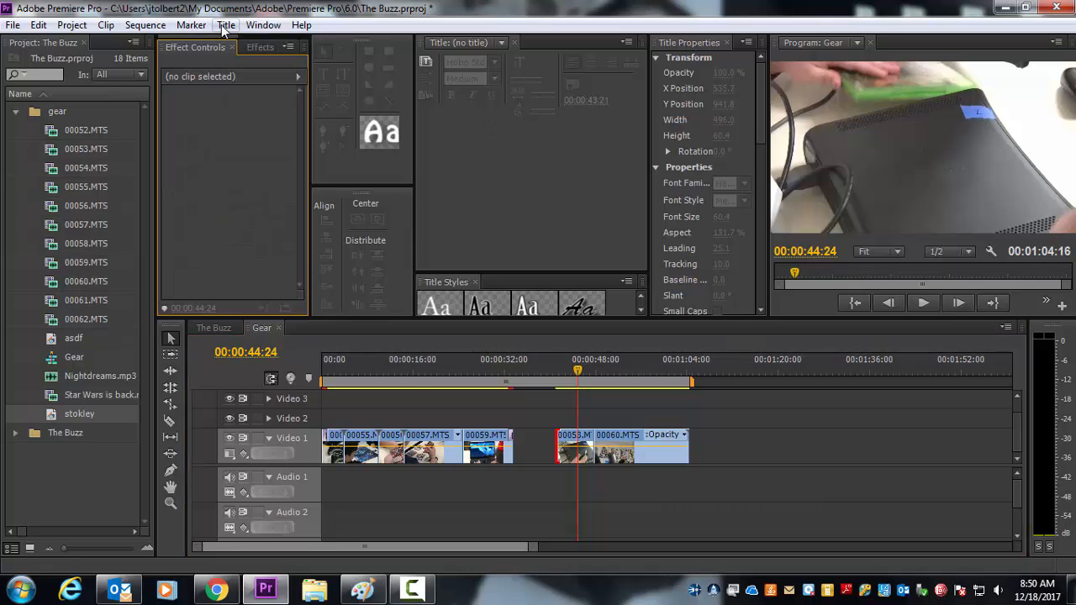
click(226, 26)
mouse_move(247, 41)
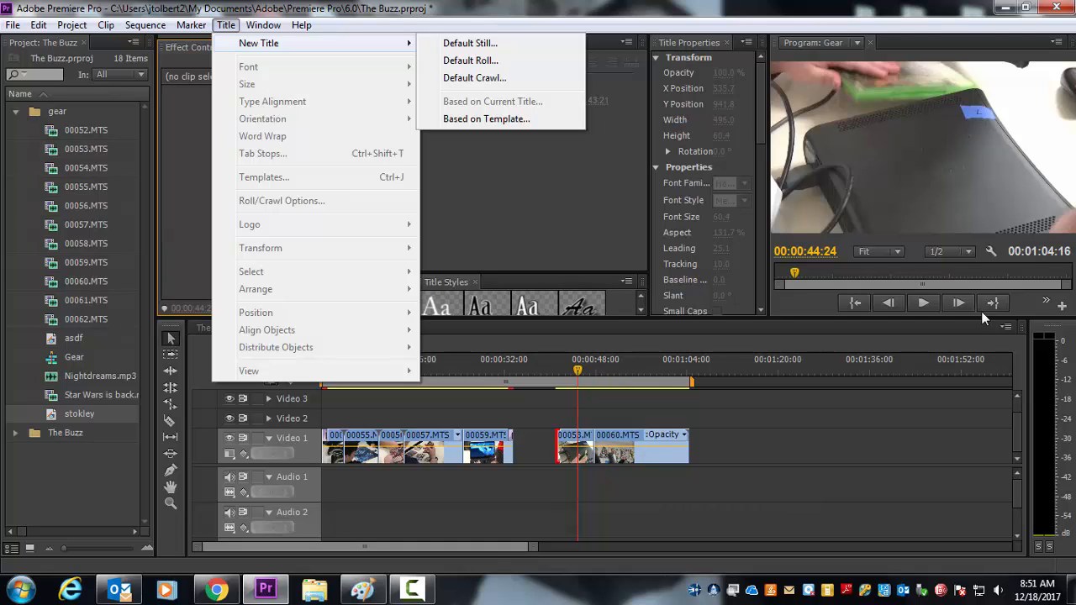
click(489, 44)
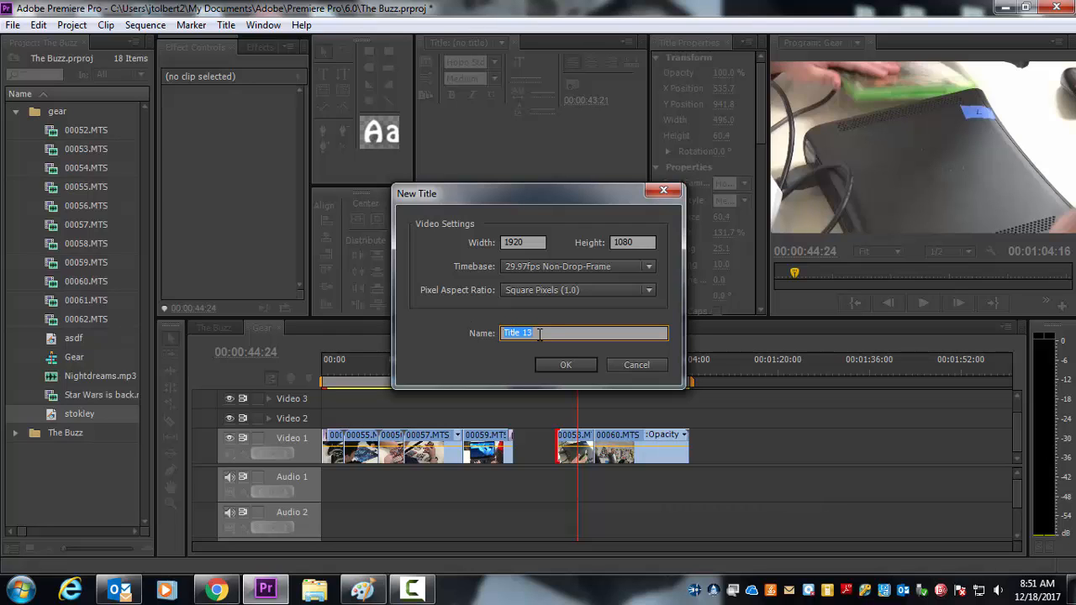
text(xbox)
key(Return)
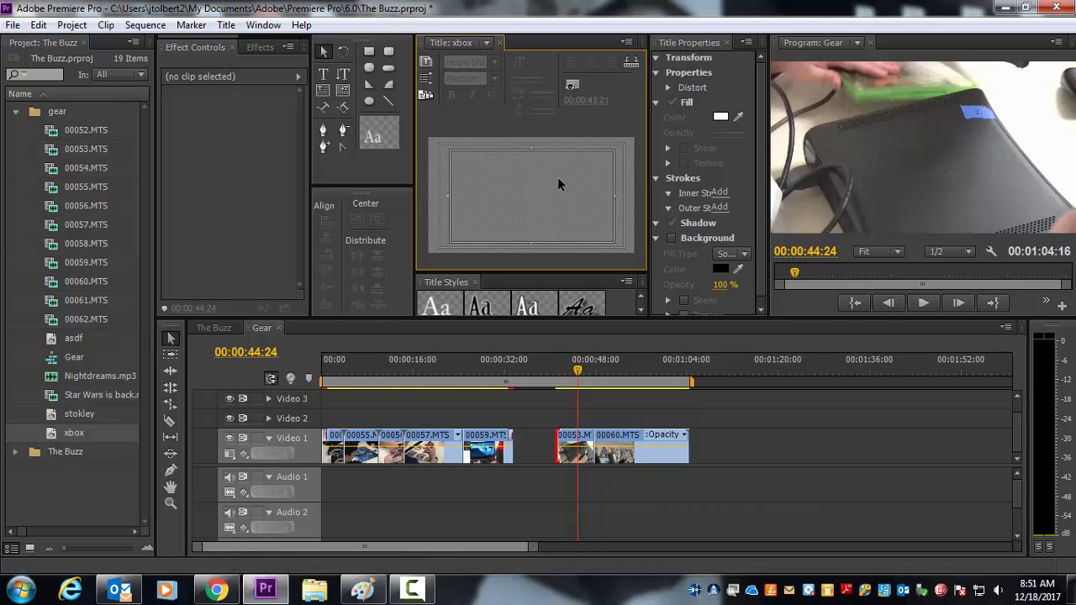
Place the xbox title on Video 2 above the end of the 00053.MTS clip and play through that section.
drag(97, 432, 572, 424)
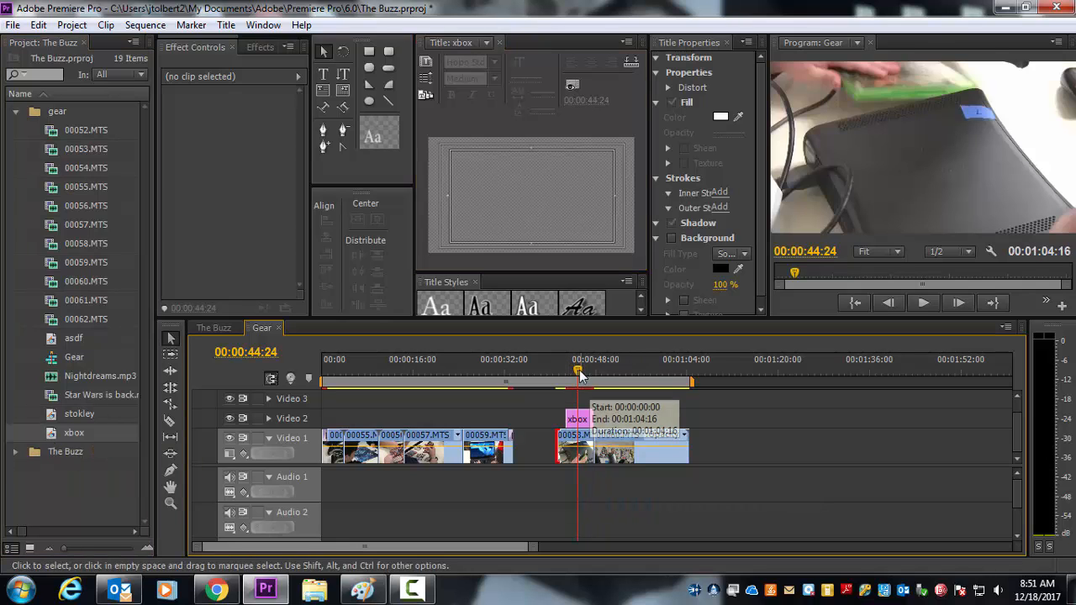
mouse_move(575, 373)
mouse_down()
mouse_move(565, 375)
mouse_move(586, 373)
mouse_move(572, 374)
mouse_up()
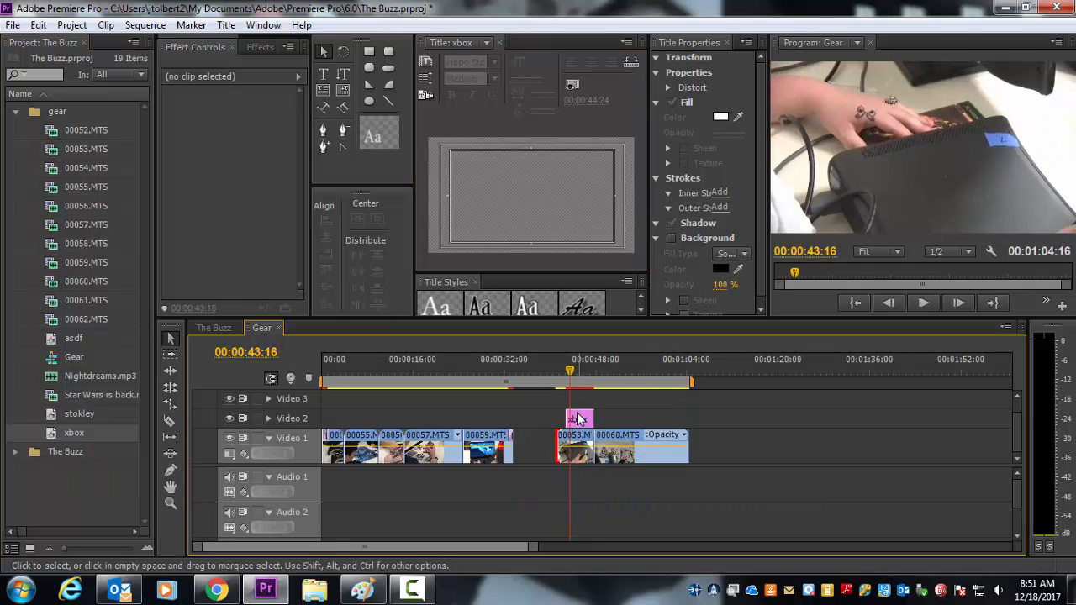
click(559, 373)
key(space)
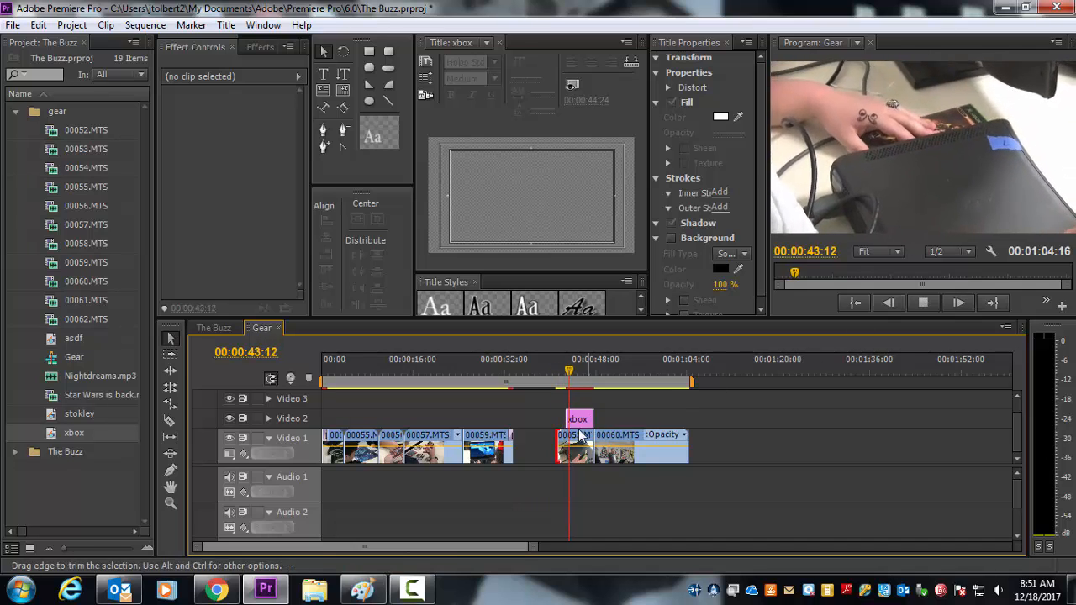
key(space)
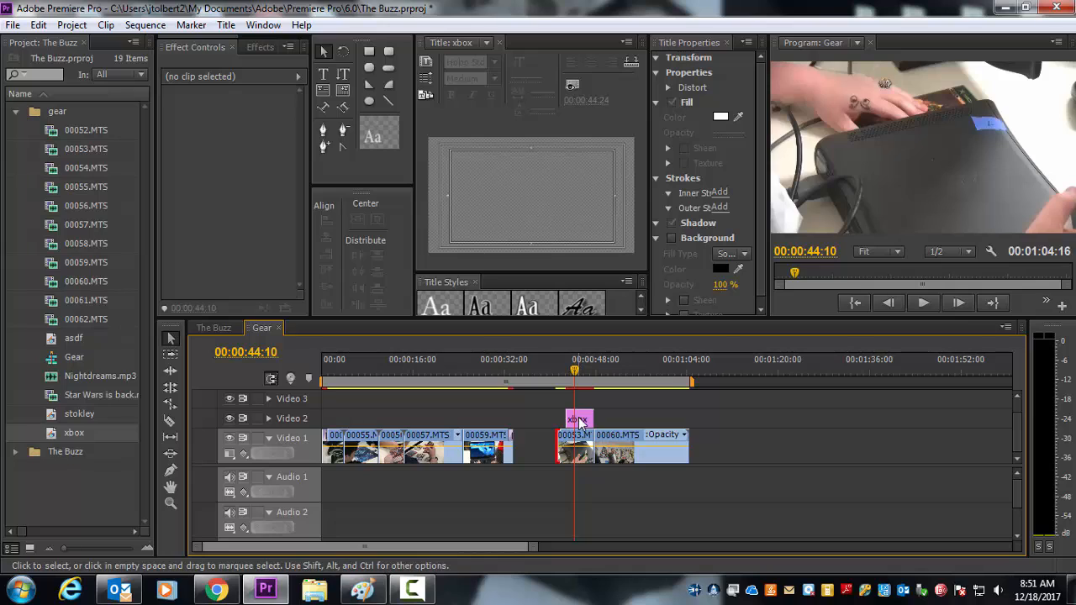
Draw a text box about 1517 by 825 across the xbox title's safe area, reading "42% of Americans own an XBox.".
click(578, 420)
click(521, 192)
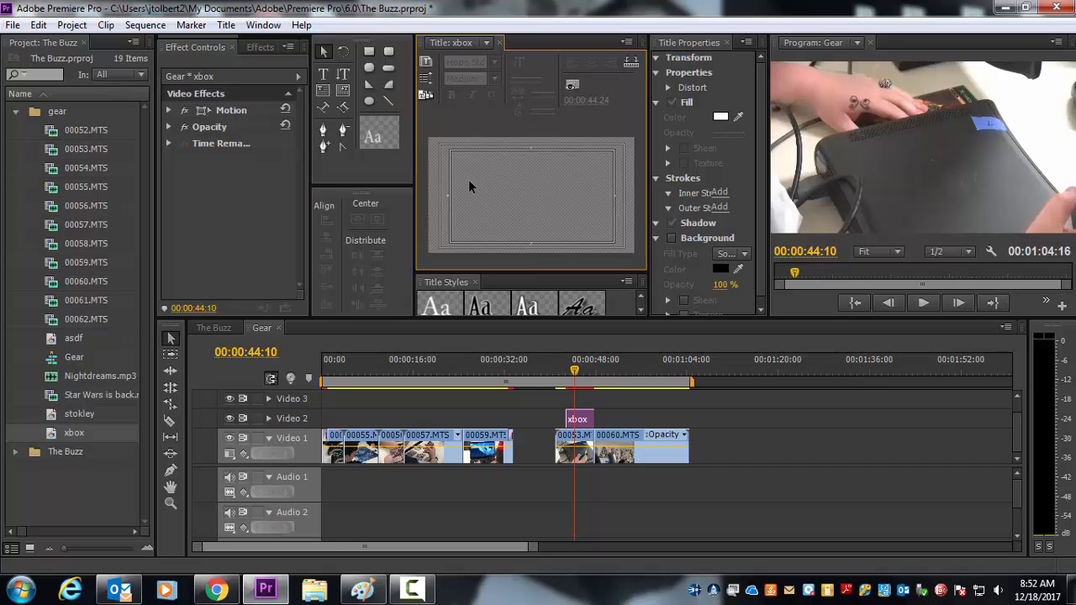
click(325, 74)
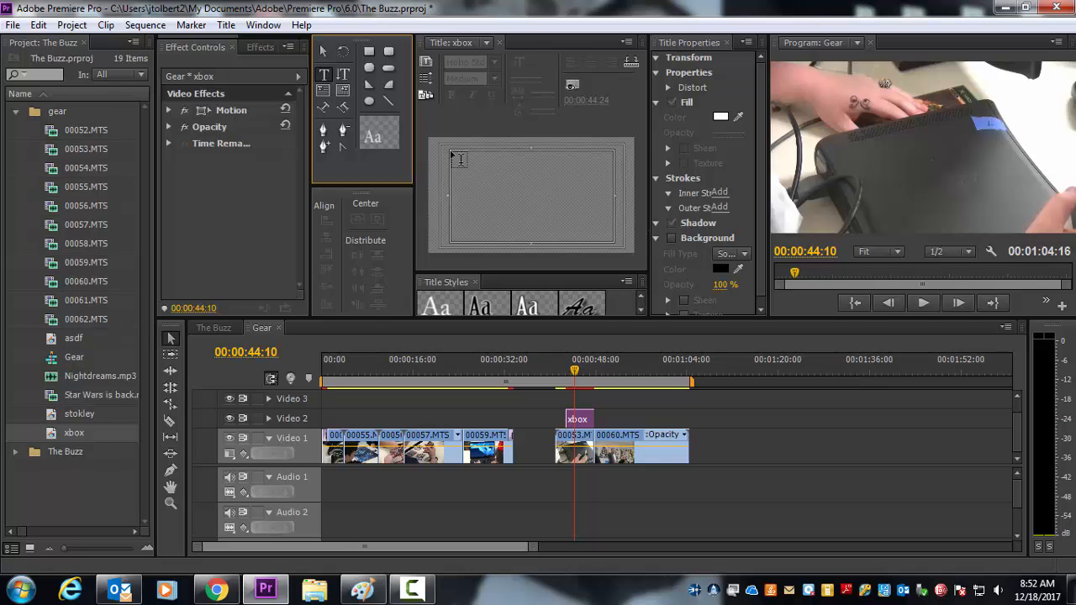
drag(451, 154, 612, 241)
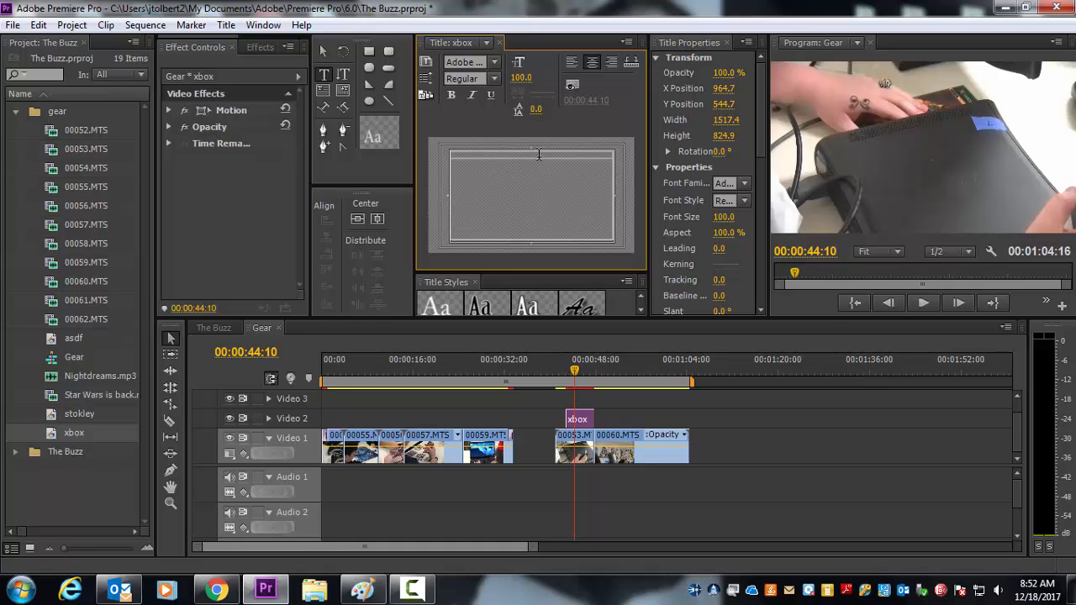
text(I29)
text( of Americans own)
text( an X)
text(Box.)
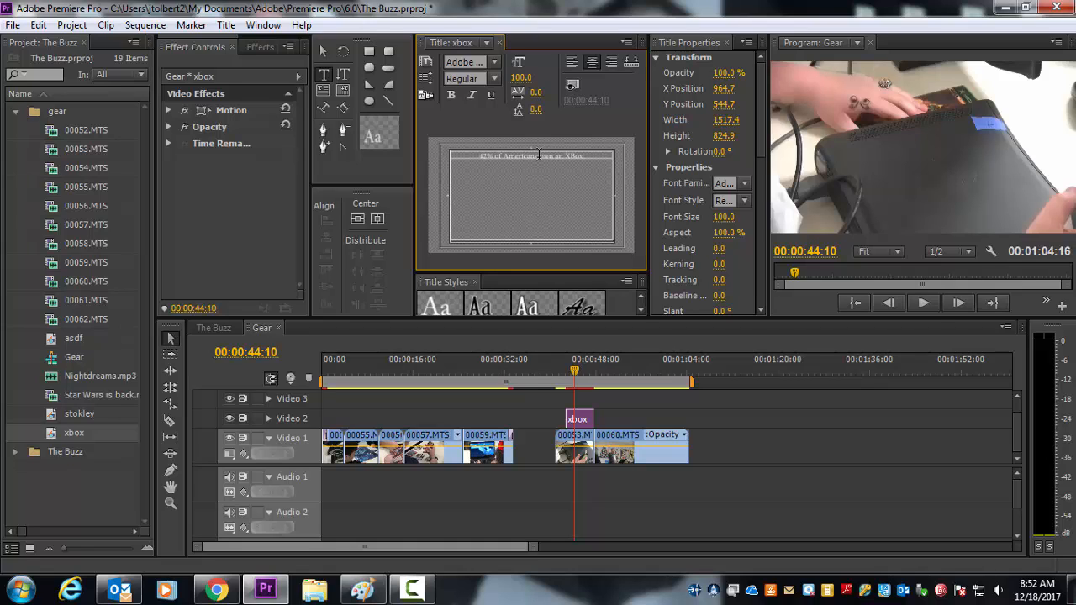
Set the font size of the xbox title text to 299.
click(326, 47)
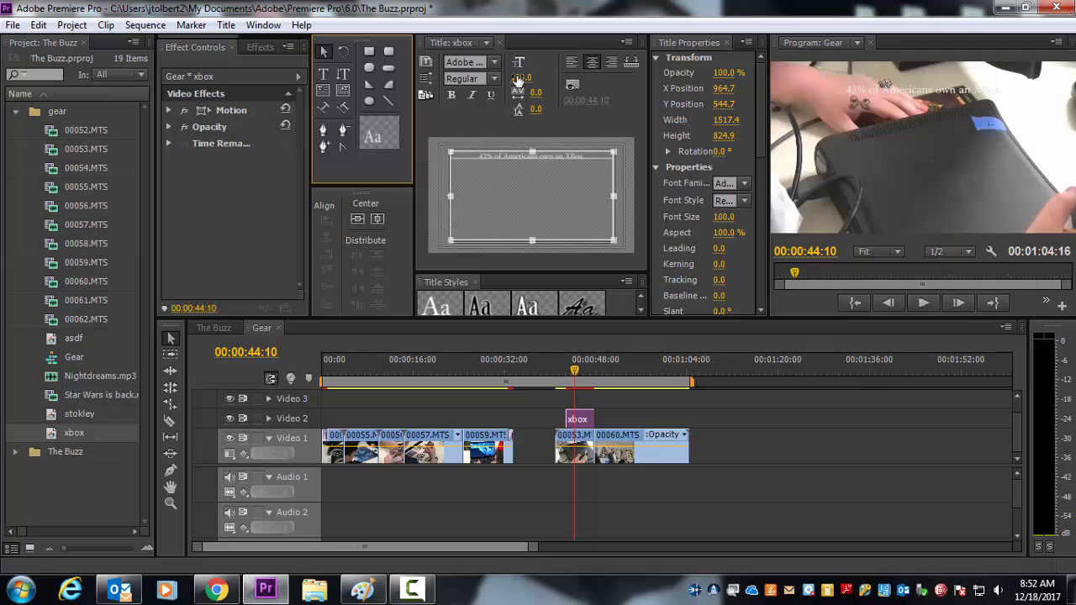
drag(516, 79, 520, 78)
click(519, 80)
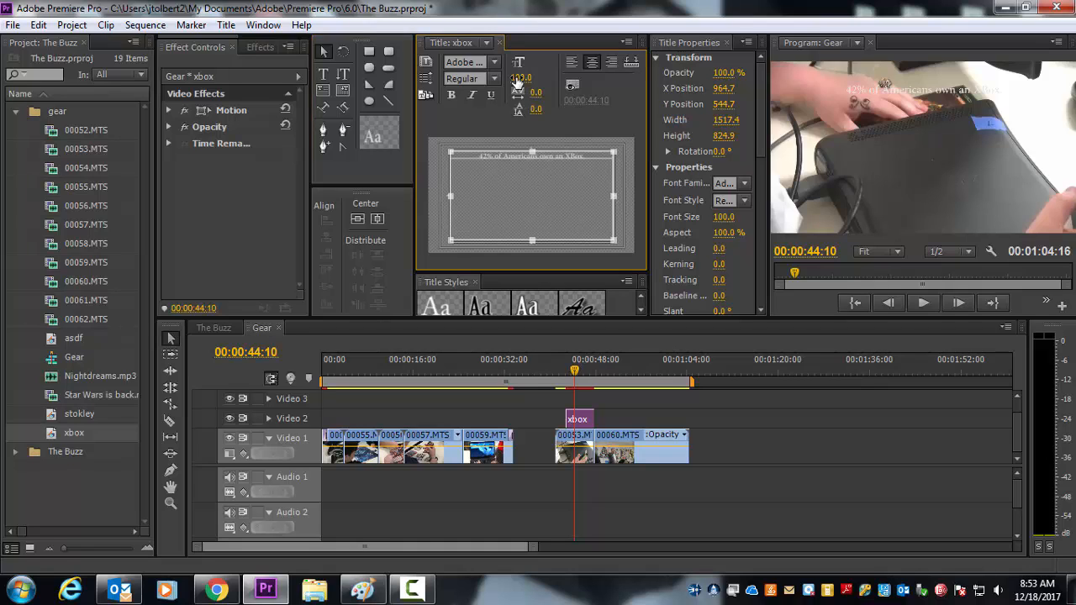
drag(519, 80, 686, 79)
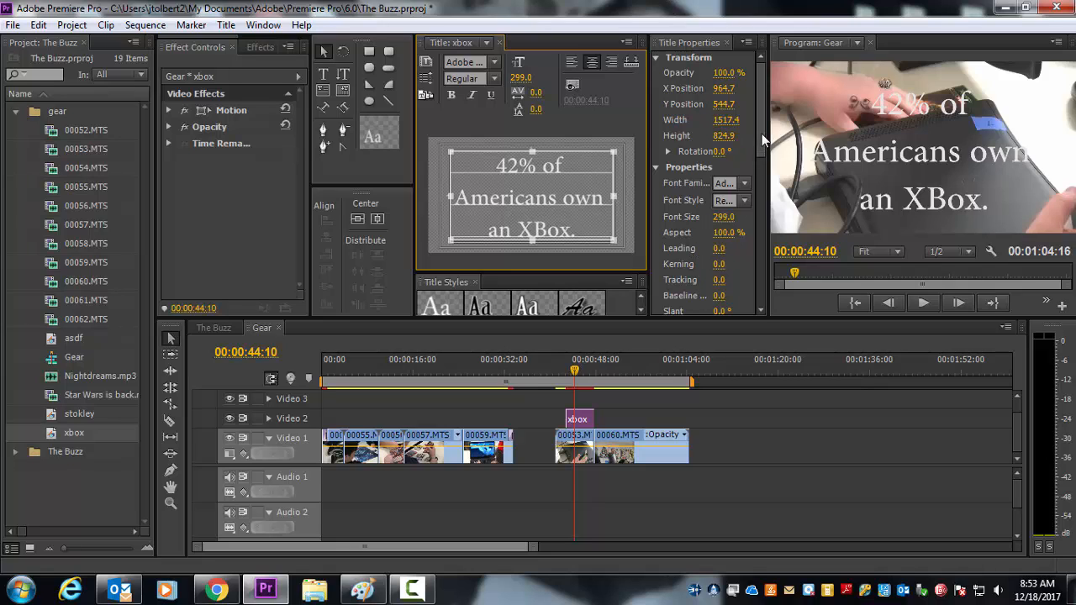
Try an inner stroke and an outer stroke on the xbox title text, deleting each one after viewing it.
drag(762, 131, 760, 222)
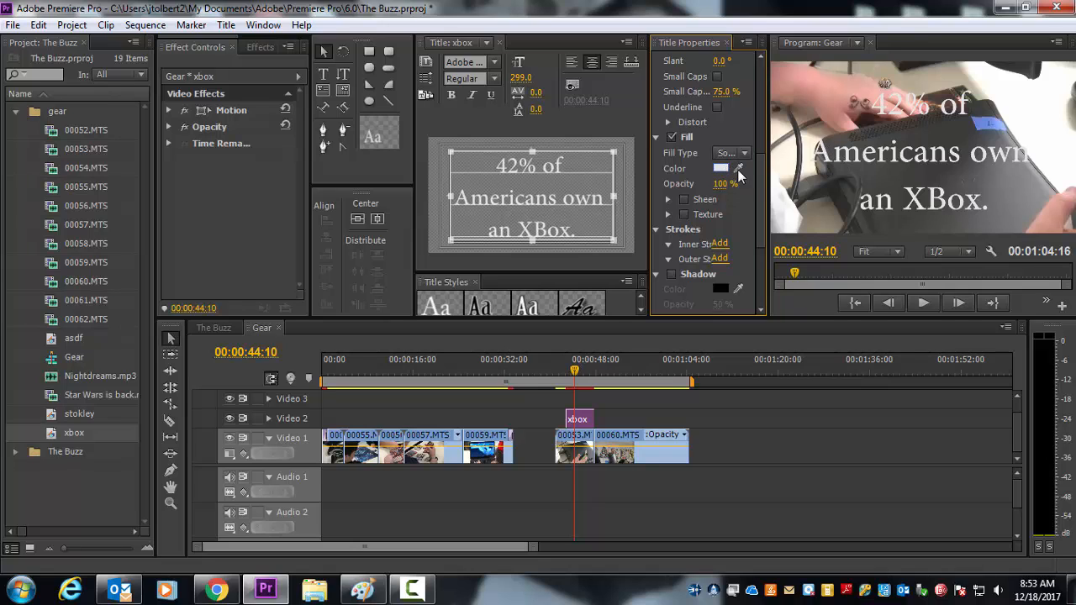
scroll(765, 178, down, 3)
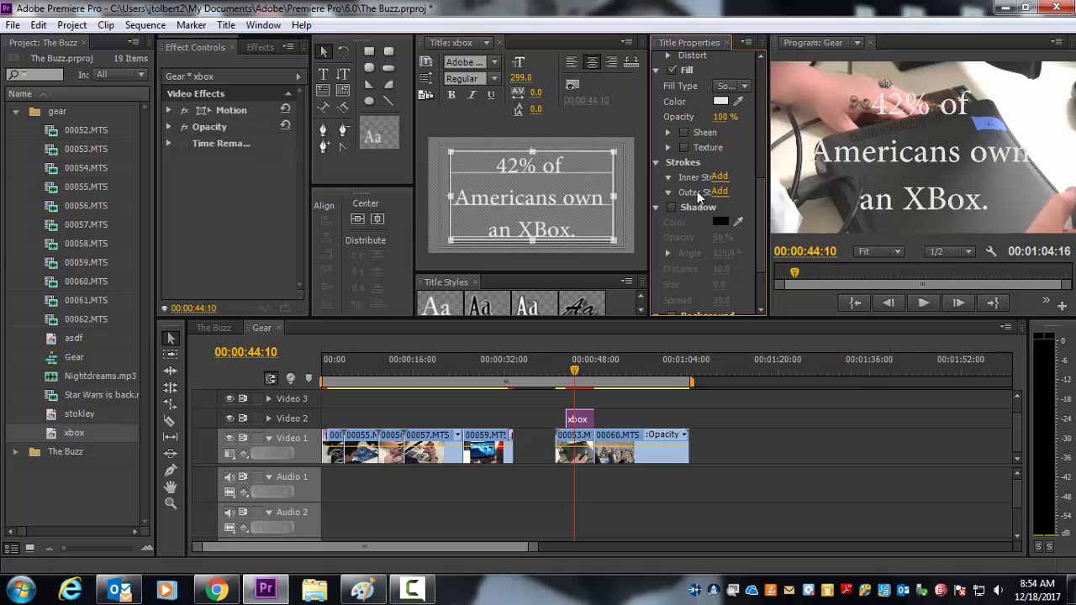
click(719, 177)
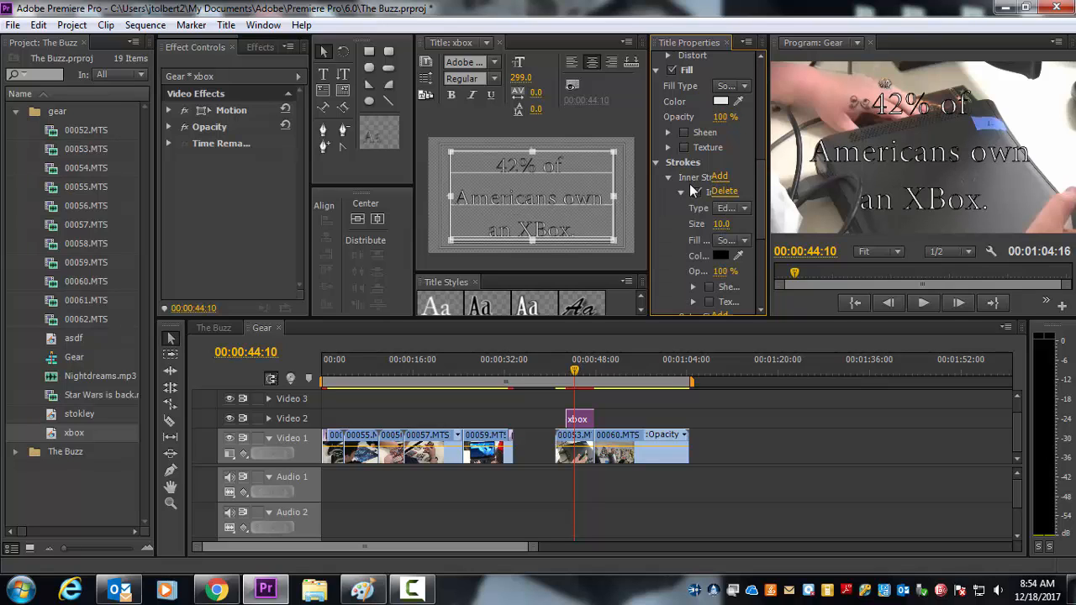
click(728, 188)
click(720, 192)
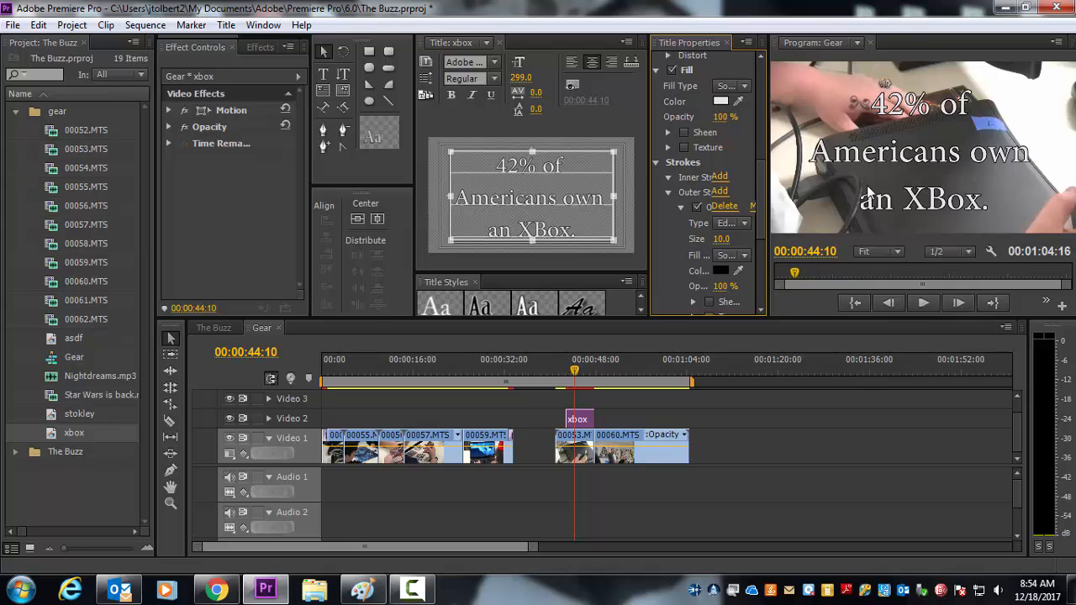
scroll(761, 200, down, 1)
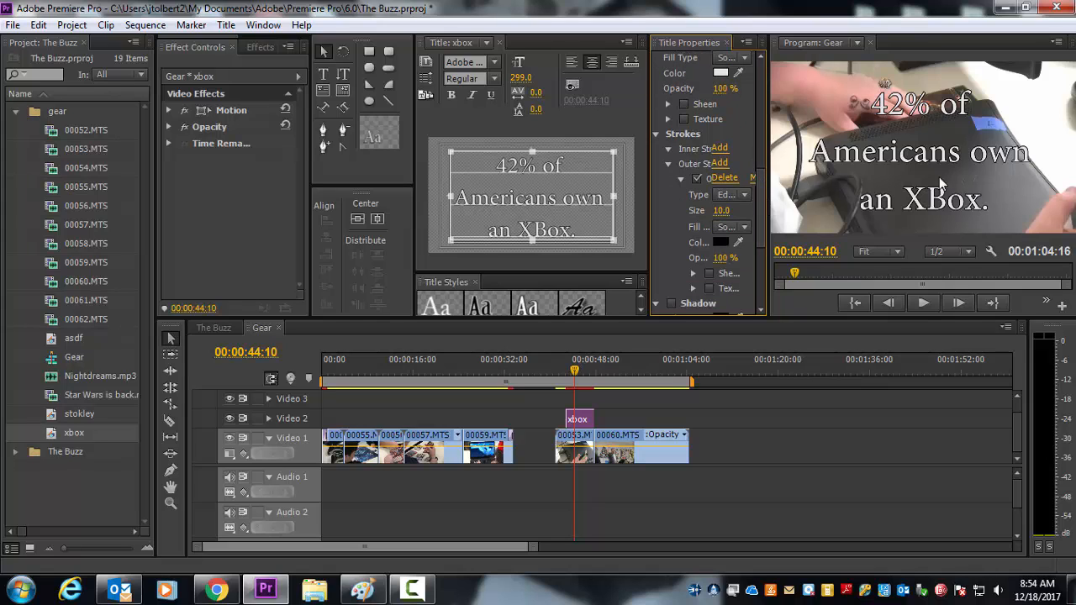
click(724, 178)
Enable the shadow on the xbox title text, toggling it off and on to compare the effect.
scroll(759, 201, down, 1)
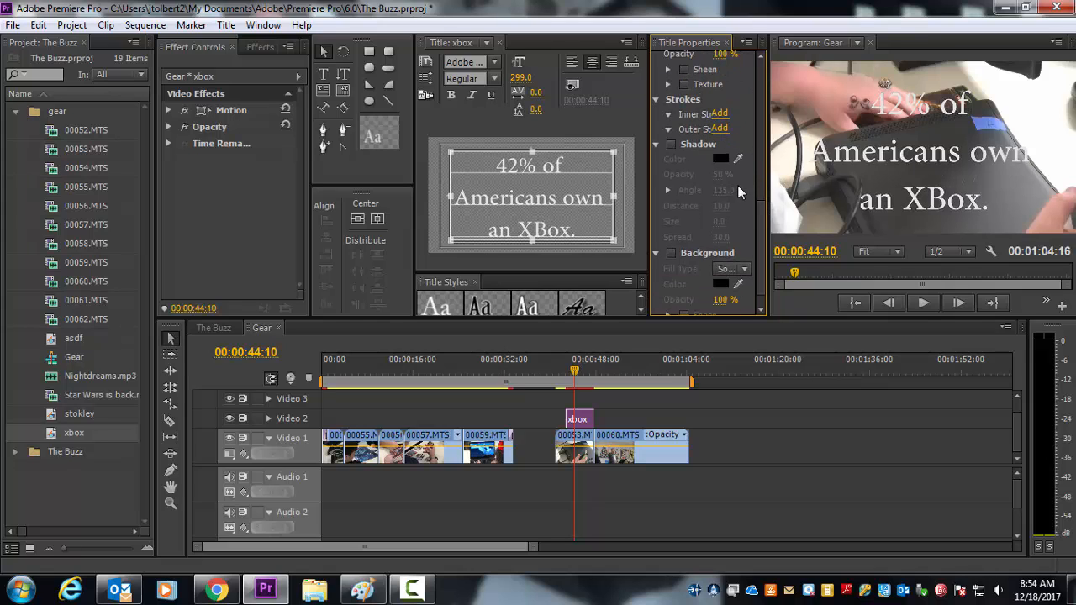
click(672, 144)
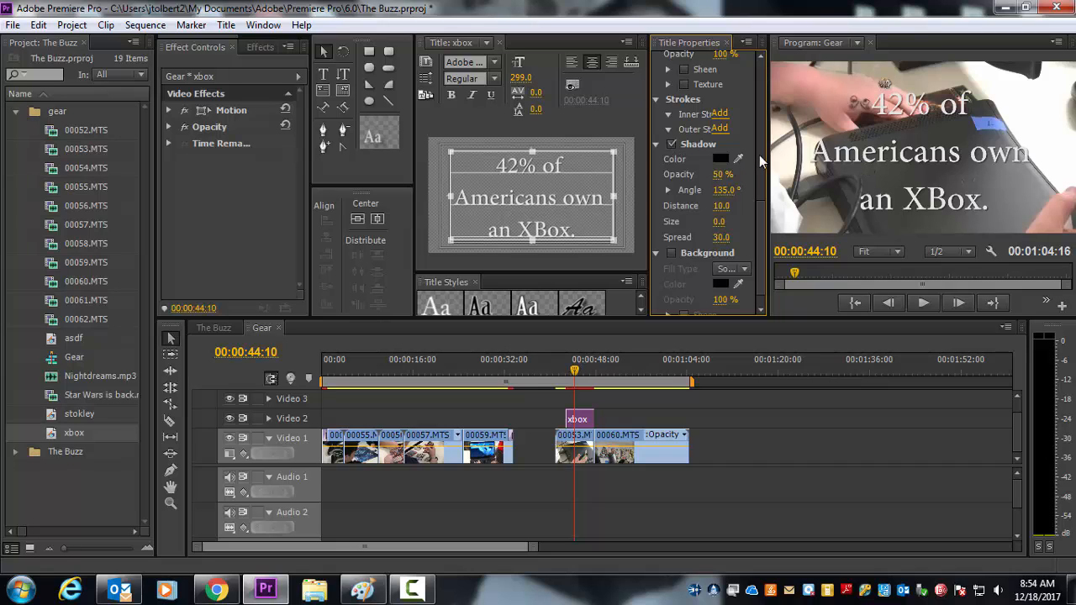
click(673, 145)
click(673, 146)
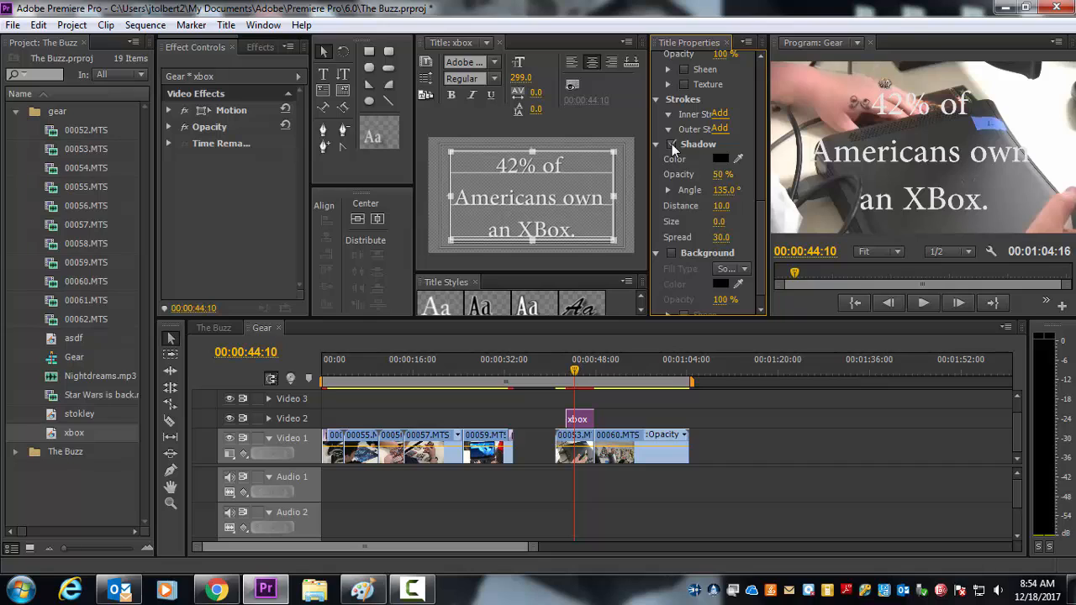
click(672, 145)
click(673, 145)
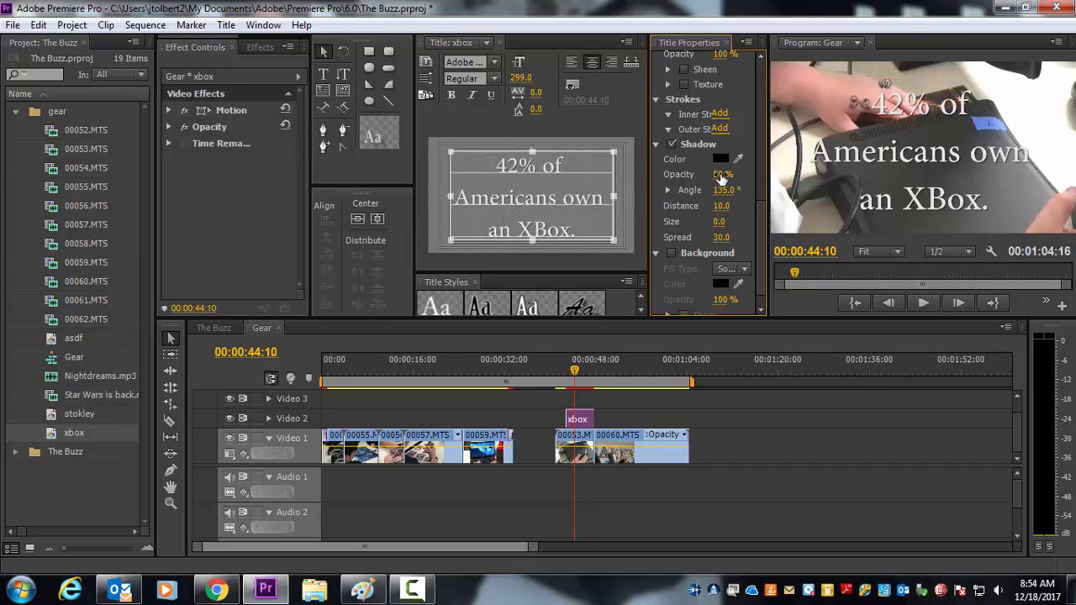
Set the text shadow's opacity to 75% and its distance to 134.
mouse_move(721, 175)
mouse_down()
mouse_move(763, 176)
mouse_move(715, 174)
mouse_up()
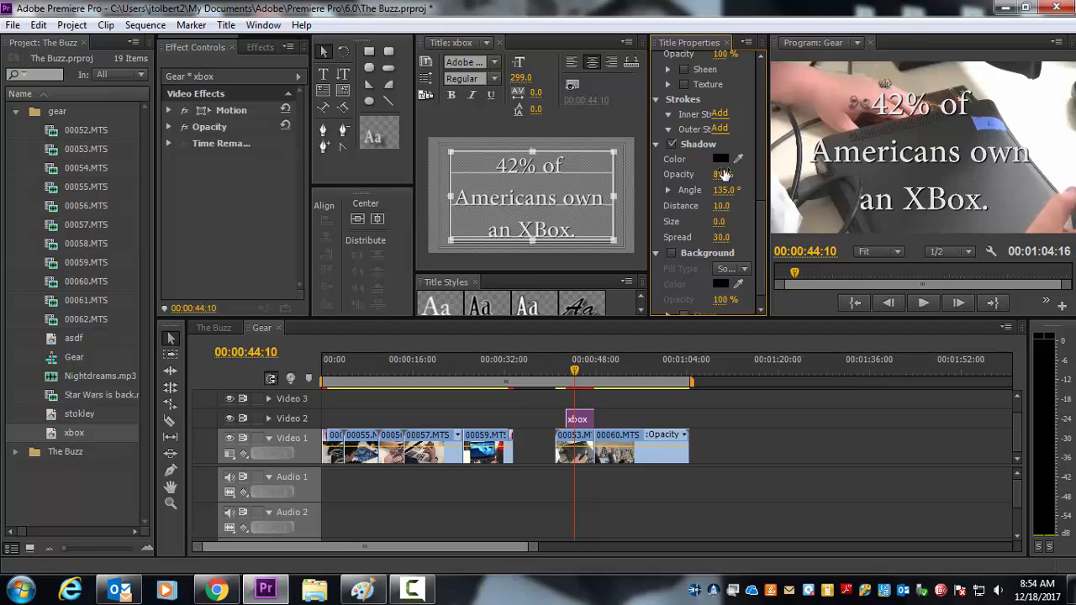
click(720, 174)
text(75)
key(Return)
drag(720, 205, 824, 205)
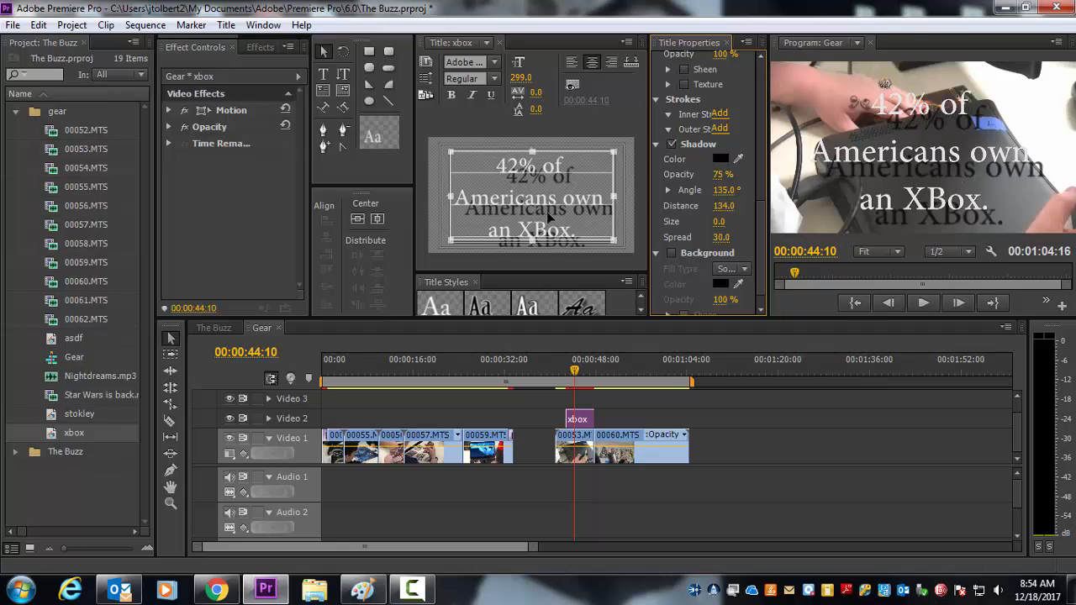
Reduce the xbox title text shadow's distance, trying 15 before settling on 10.
drag(753, 209, 708, 207)
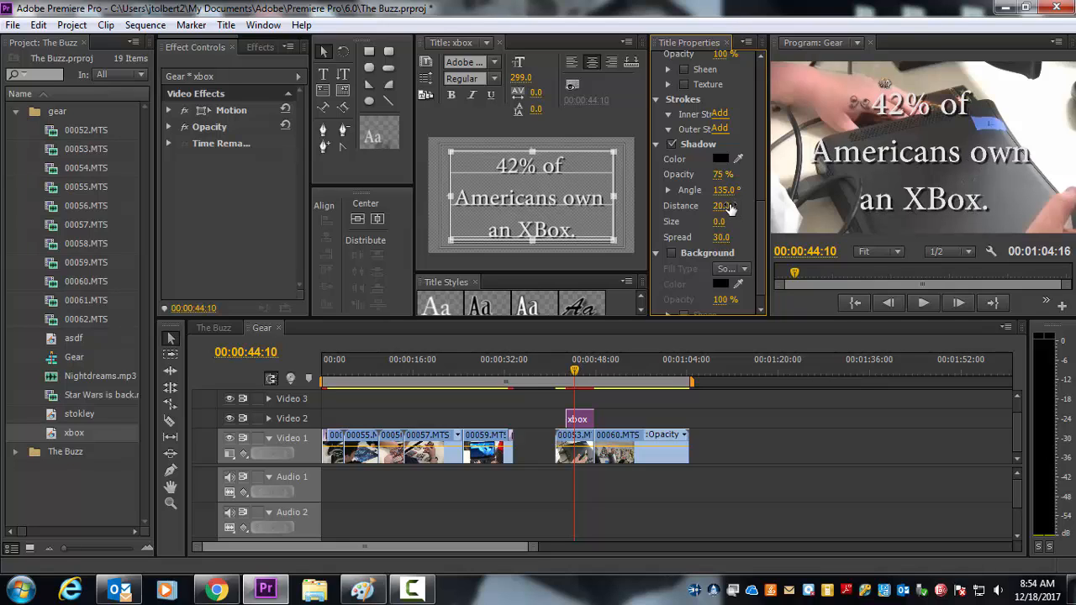
click(725, 206)
text(15)
key(Return)
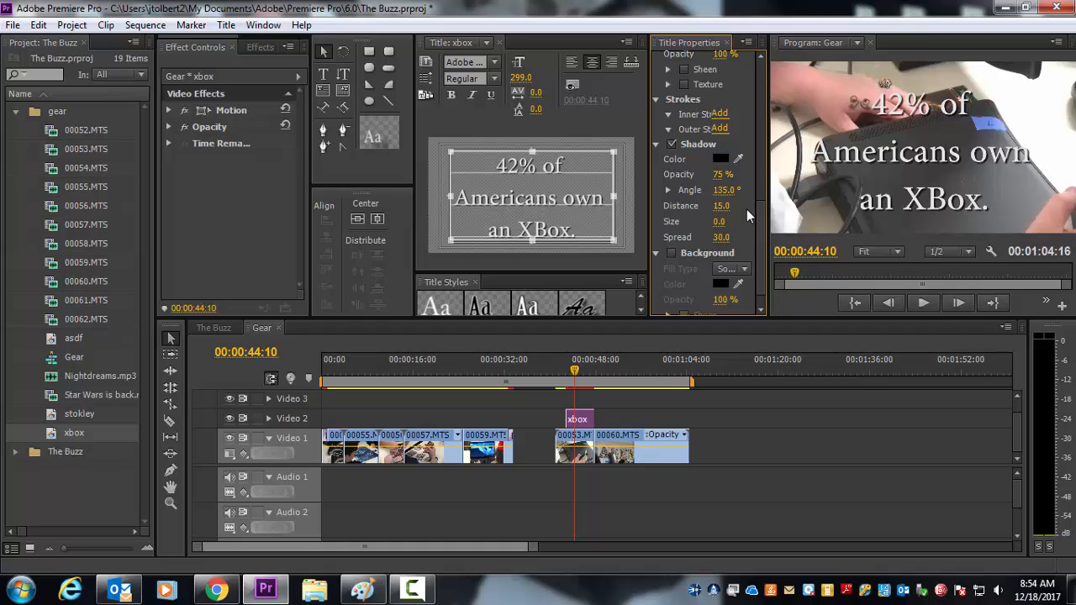
click(721, 206)
text(10)
key(Return)
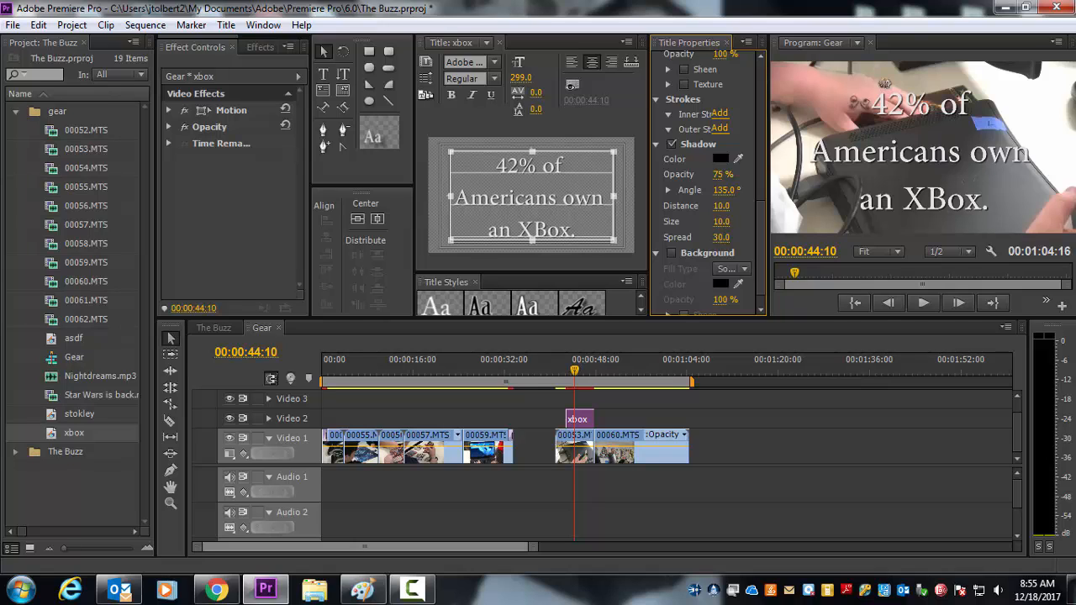
Try a shadow size of 67 on the xbox title text, and settle on a size of 28.
click(721, 221)
text(70)
key(Return)
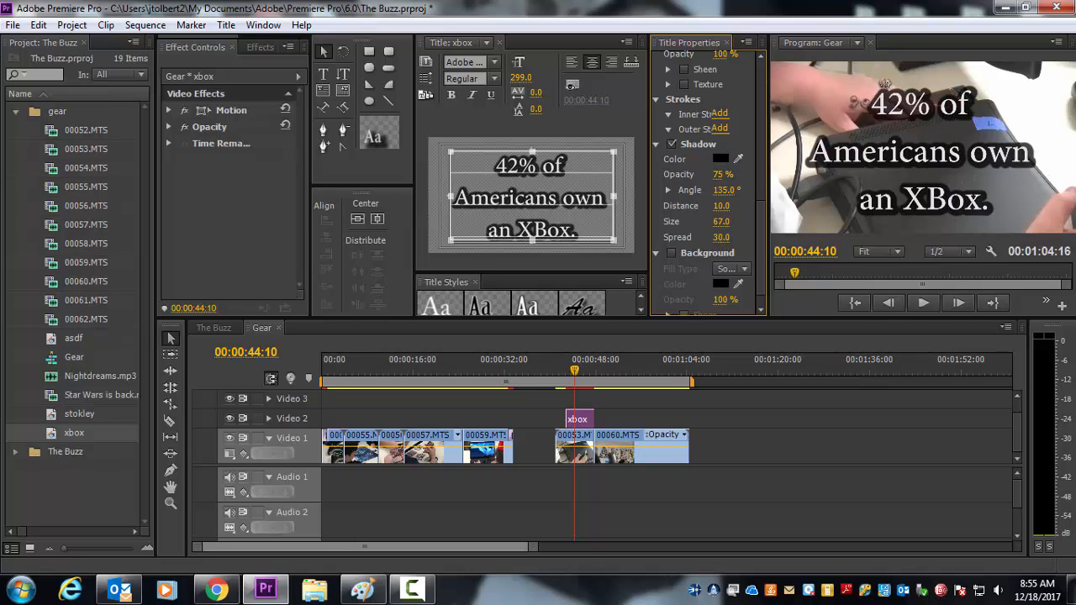
mouse_move(720, 222)
mouse_down()
mouse_move(699, 222)
mouse_move(715, 222)
mouse_up()
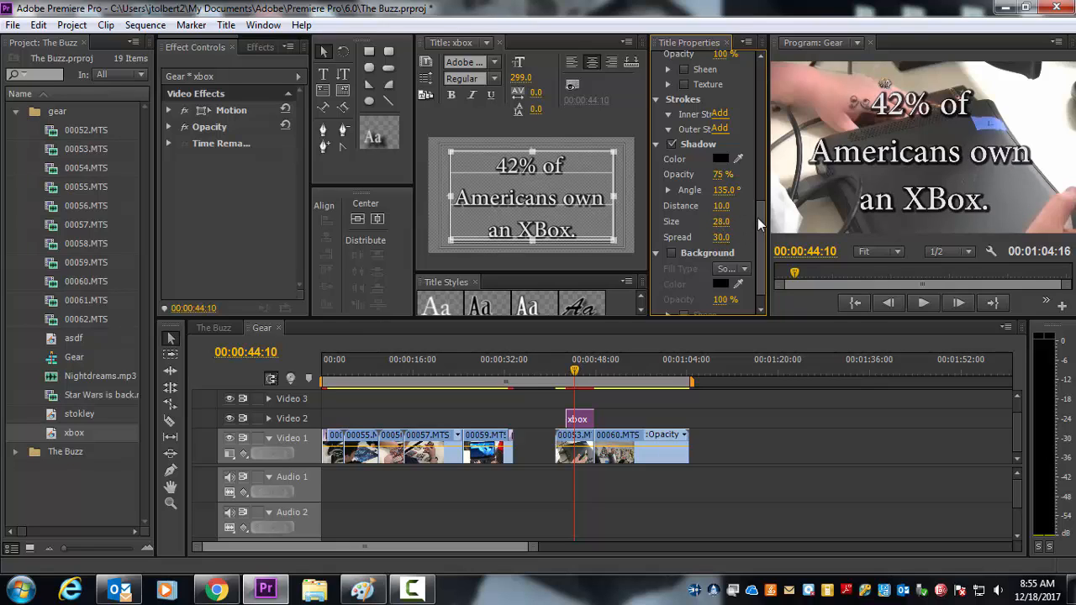
Try high and low spread values for the text shadow, including 98 and 18, and settle on 51.
scroll(756, 216, down, 1)
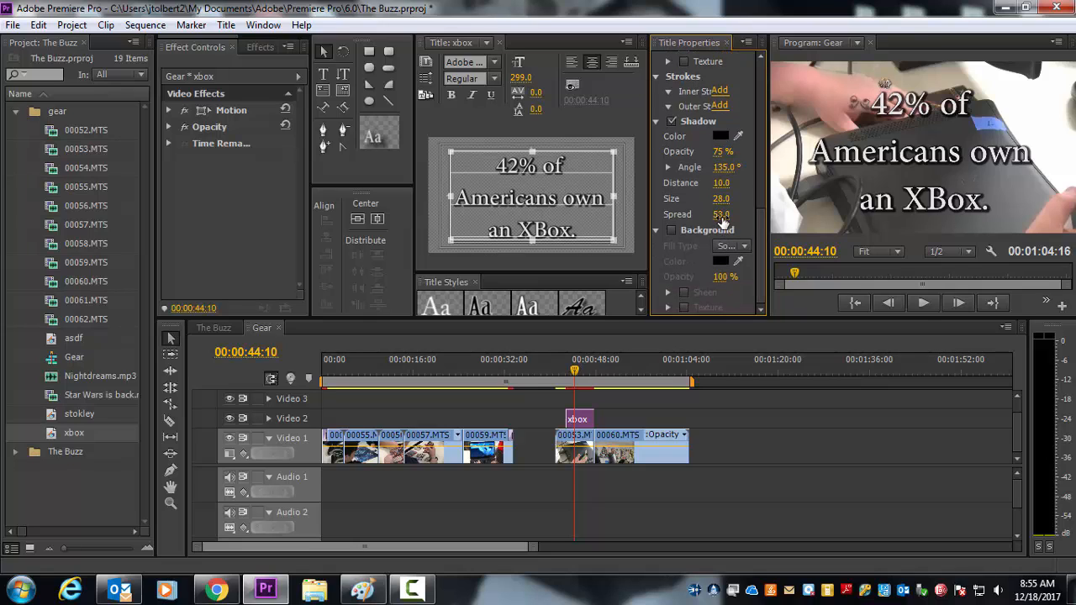
drag(721, 214, 841, 176)
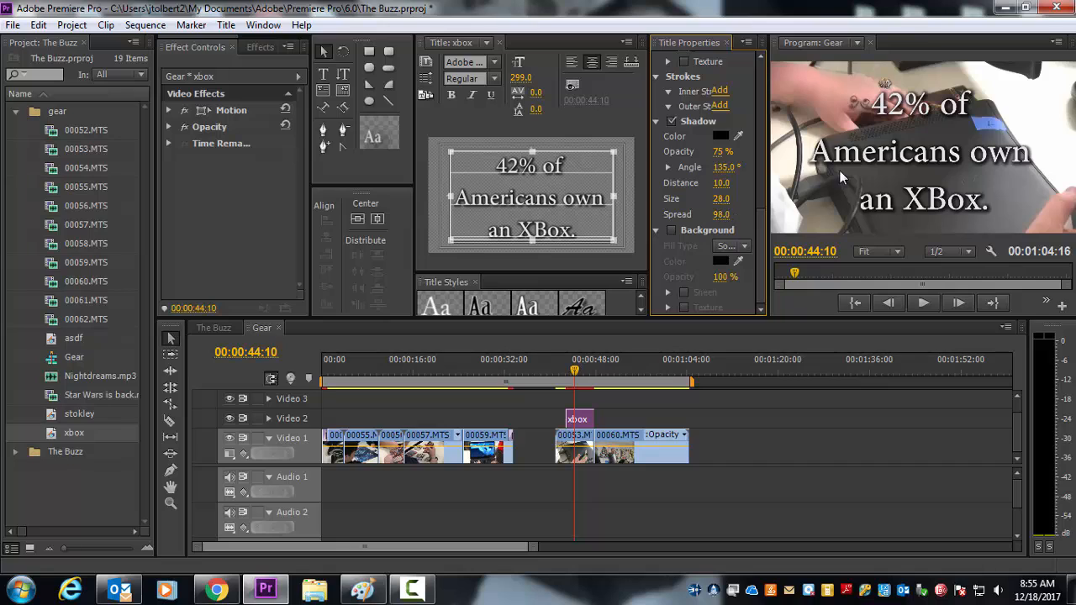
drag(722, 214, 744, 216)
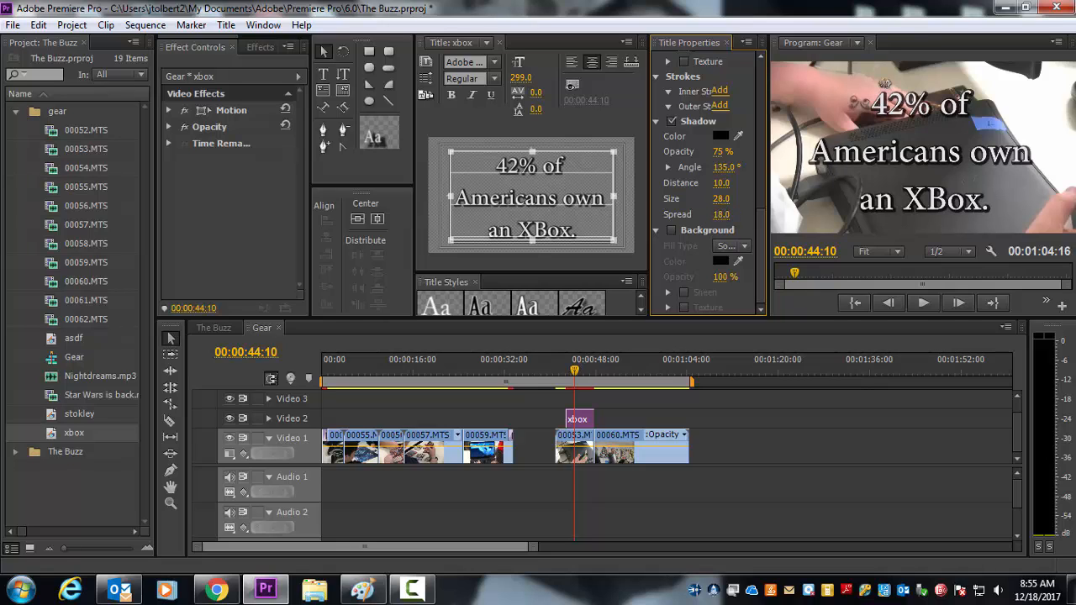
drag(723, 215, 763, 239)
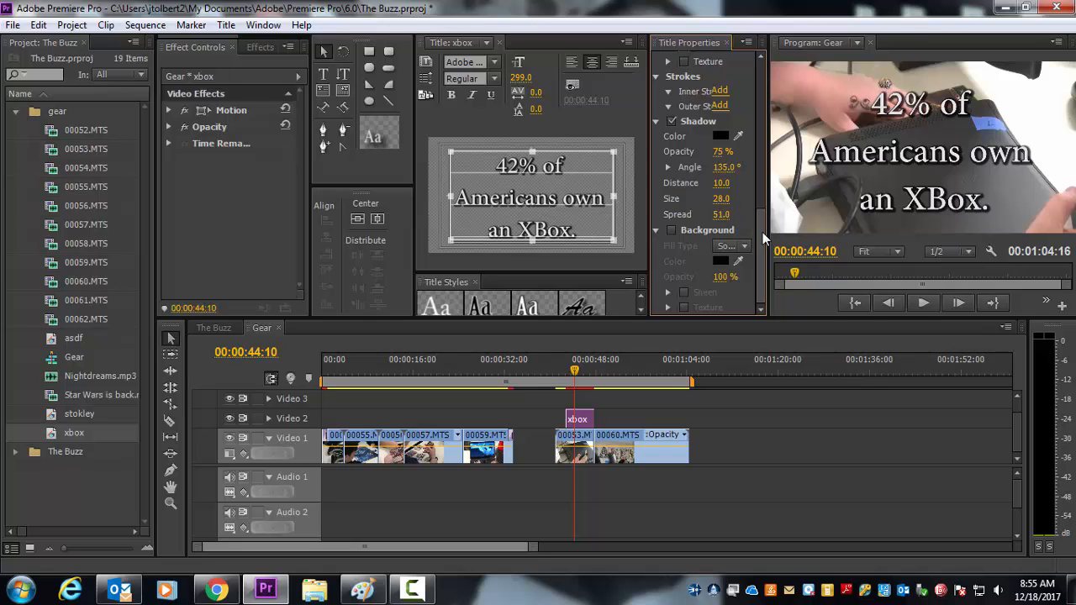
Try the text shadow at an angle of -22°, and set its angle to -225°, the equivalent of 135°.
scroll(763, 239, up, 1)
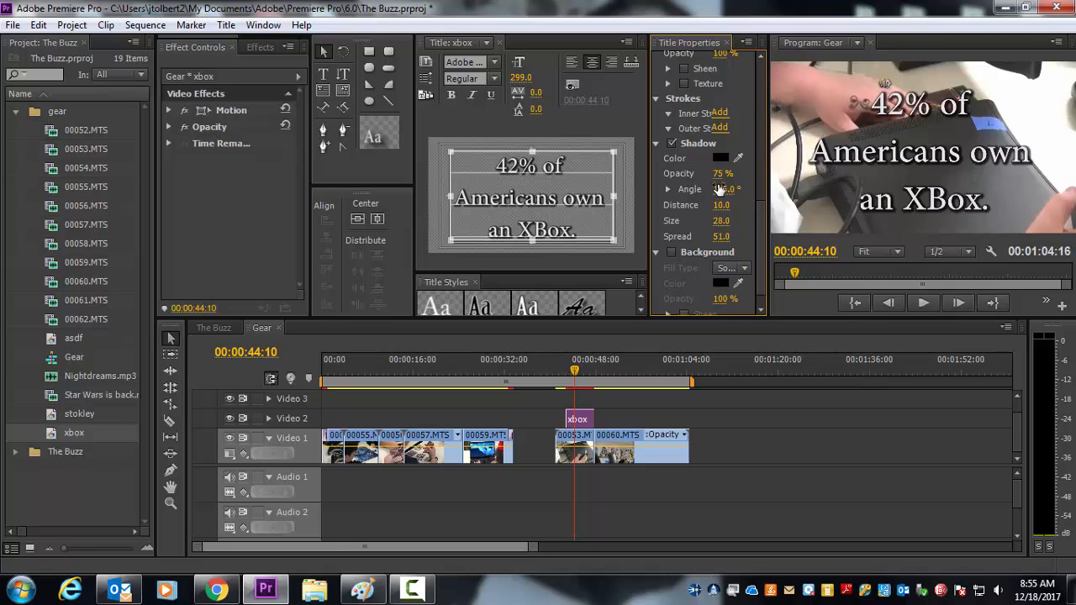
mouse_move(719, 189)
mouse_down()
mouse_move(508, 189)
mouse_move(719, 193)
mouse_up()
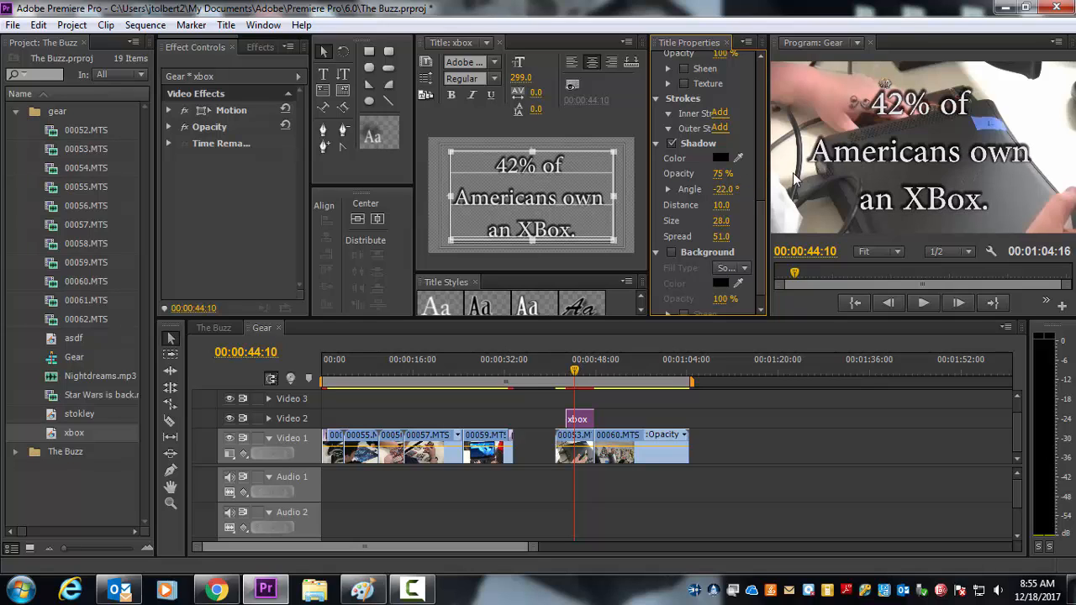
click(725, 190)
text(135)
key(Return)
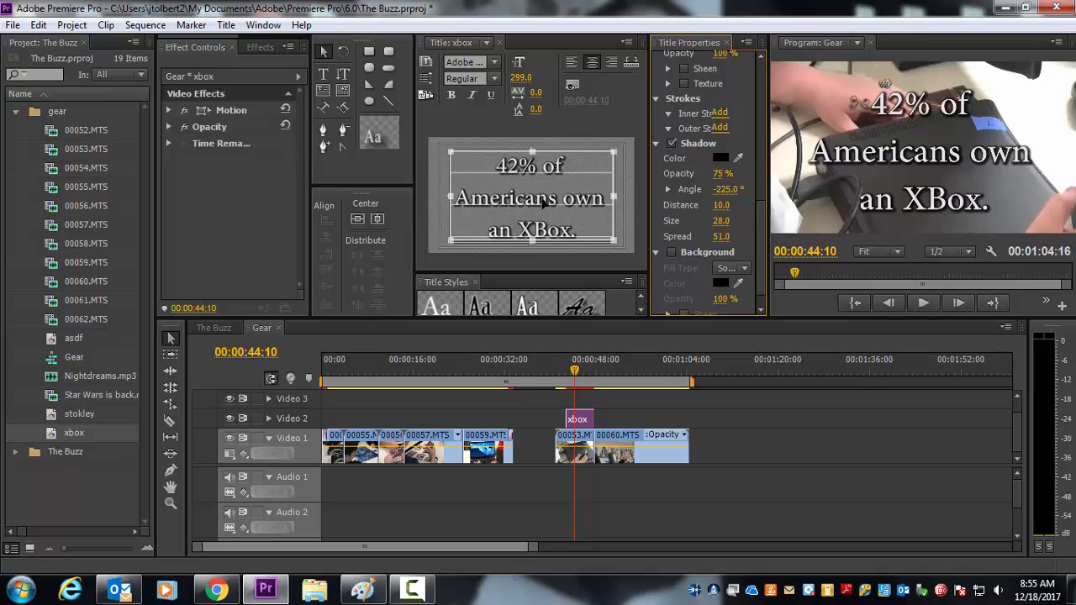
Change the xbox title's font to Myriad Hebrew and reduce its font size to 263.
click(495, 62)
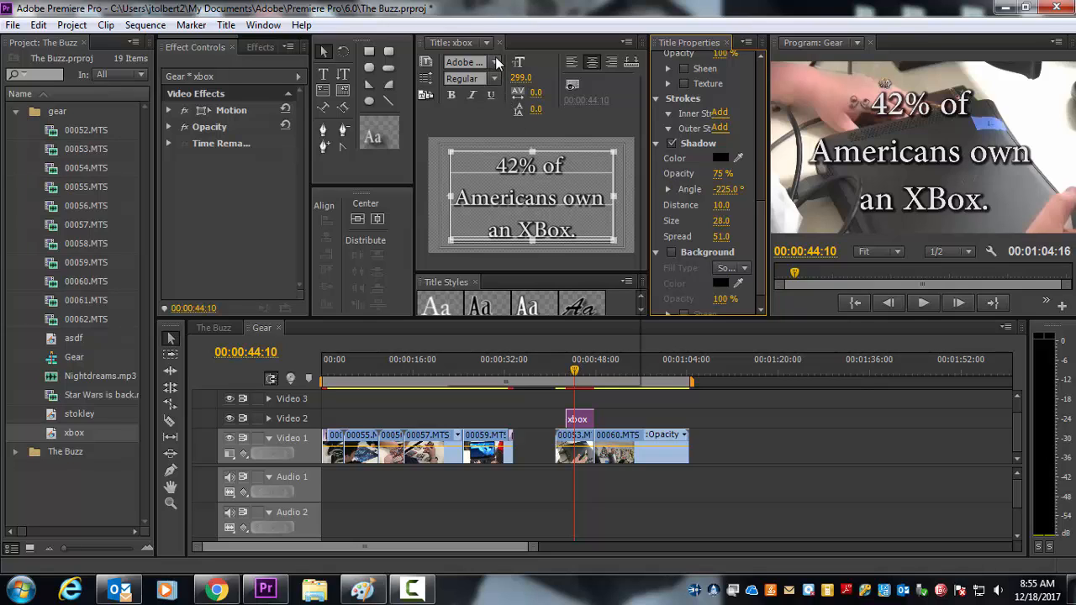
drag(634, 321, 636, 356)
click(487, 80)
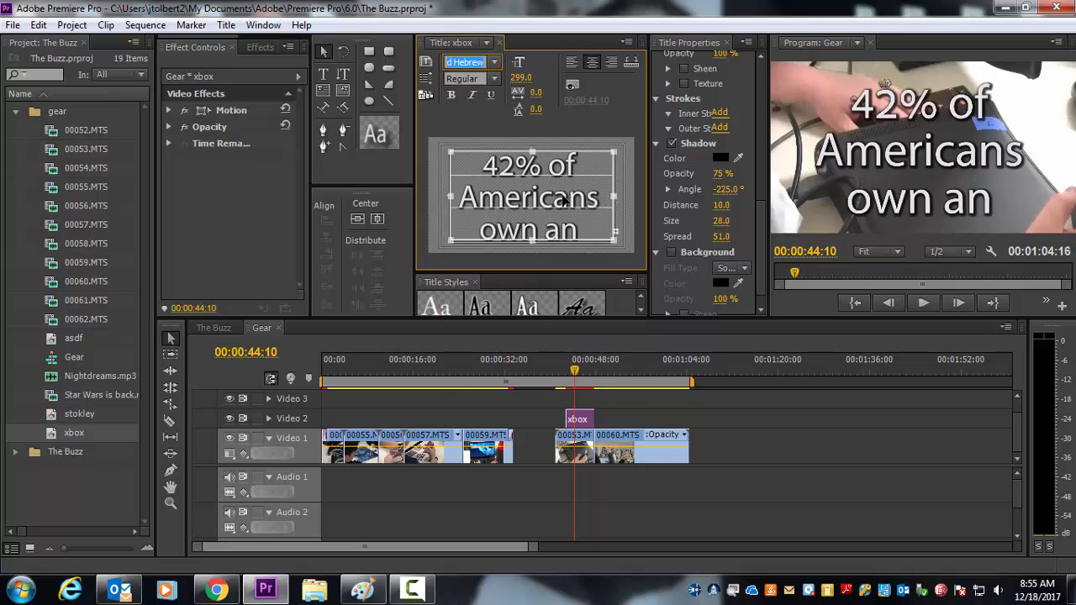
drag(523, 78, 509, 79)
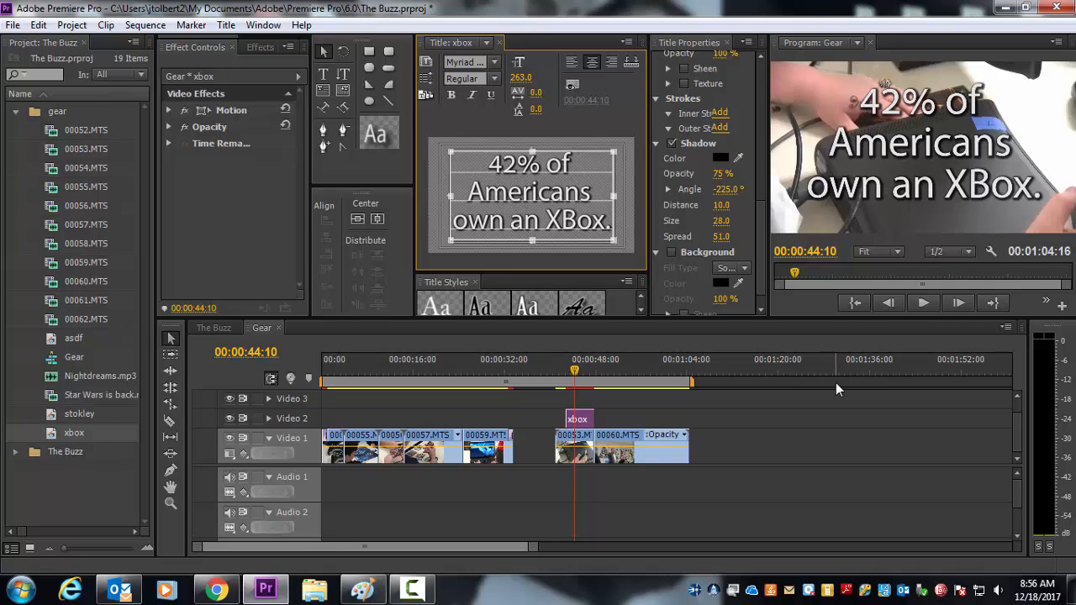
Preview the xbox title over the footage, and move clip 00060.MTS later on Video 1 to leave a gap after clip 00053.MTS.
click(563, 403)
click(552, 370)
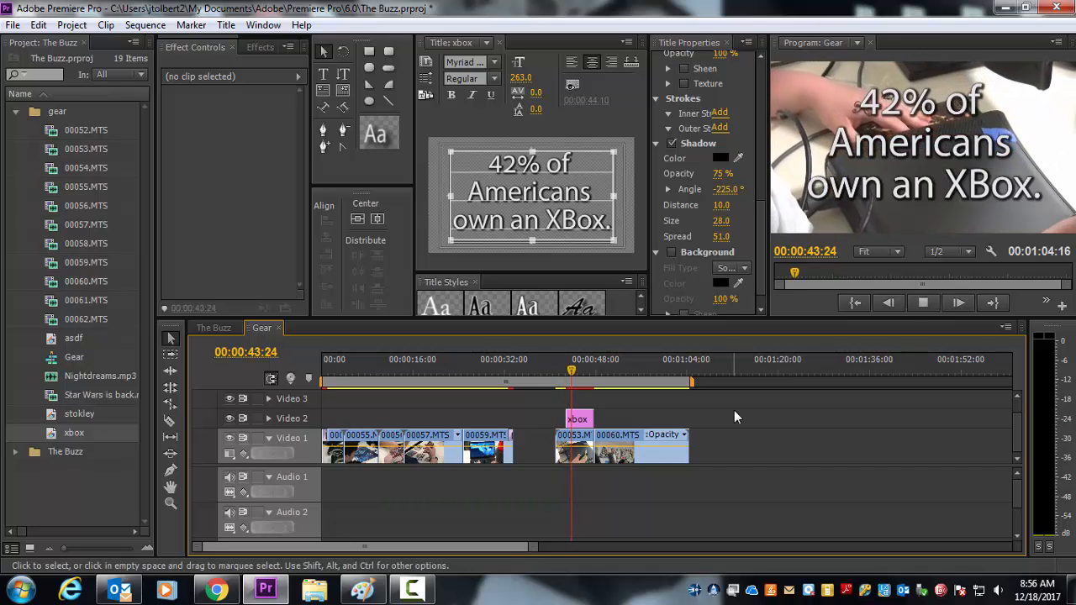
drag(631, 436, 698, 435)
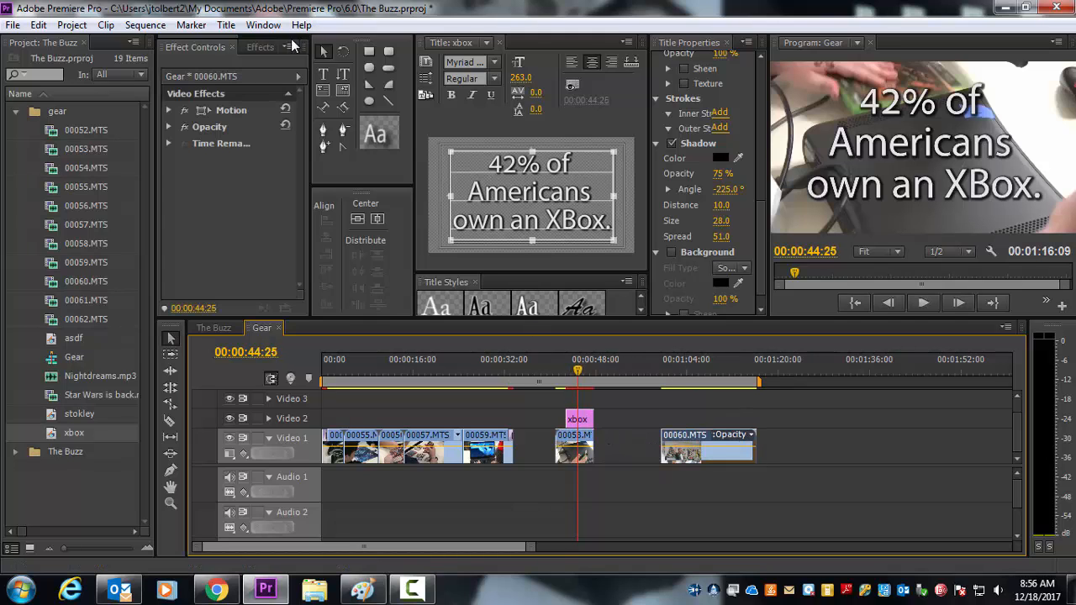
Apply the Camera Blur effect to clip 00053.MTS and play back the blurred shot beneath the xbox title.
click(257, 48)
drag(210, 66, 144, 65)
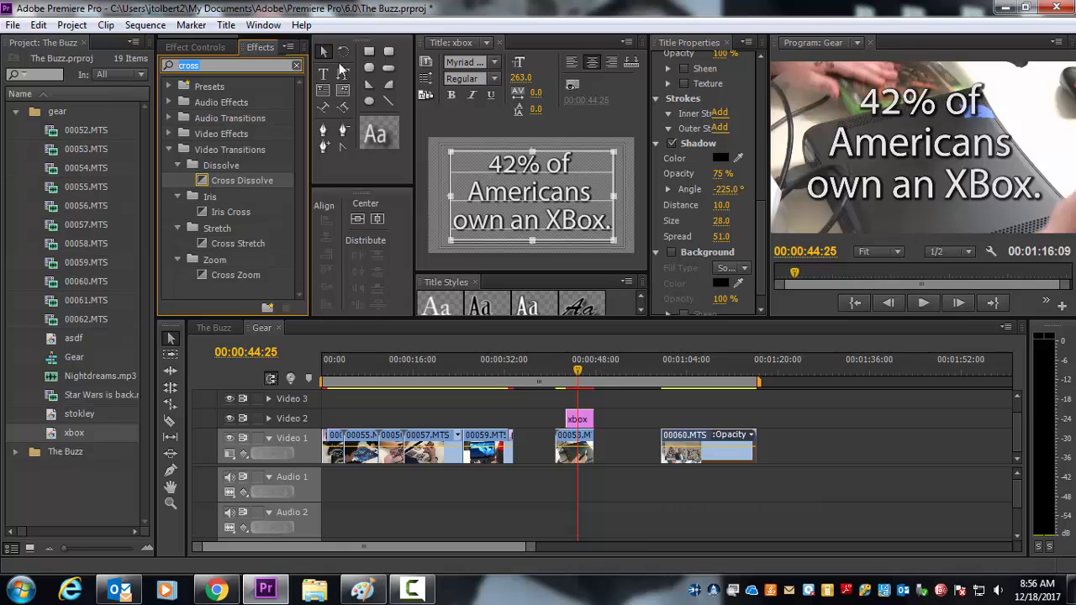
text(blur)
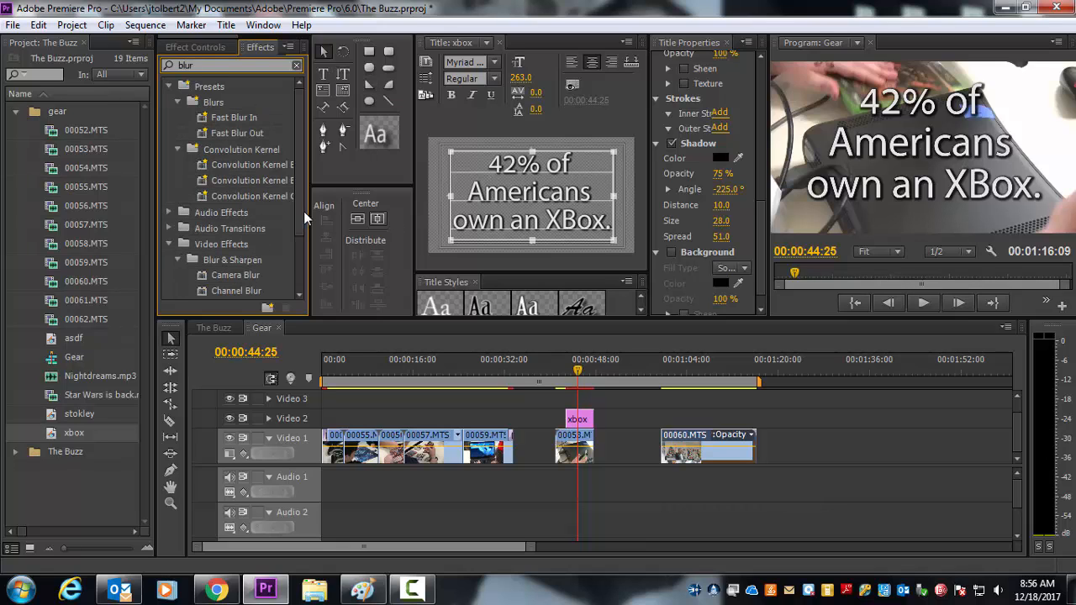
drag(226, 275, 575, 446)
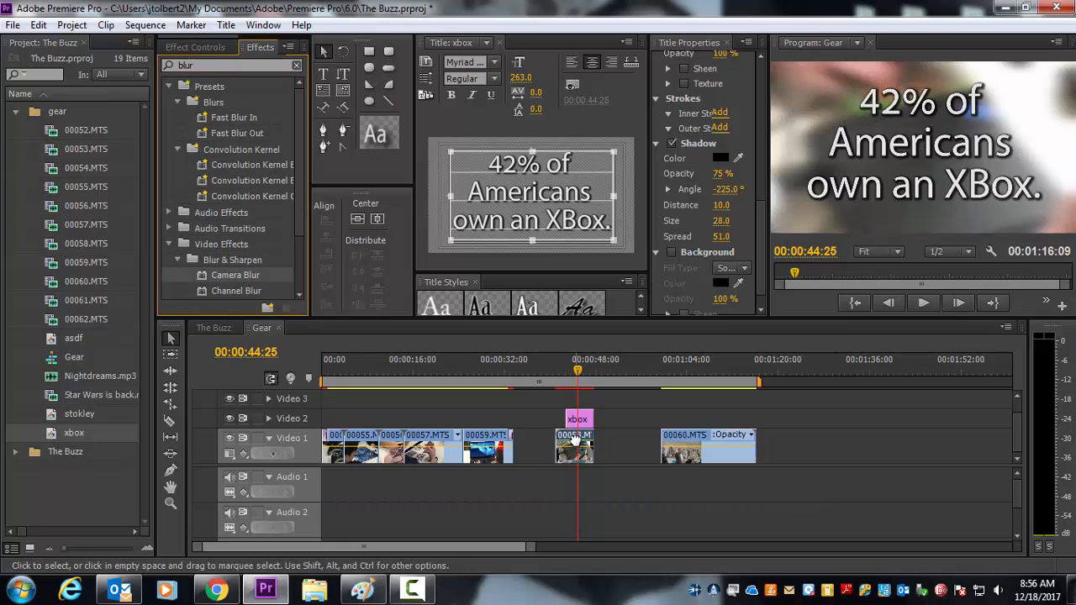
drag(580, 370, 555, 374)
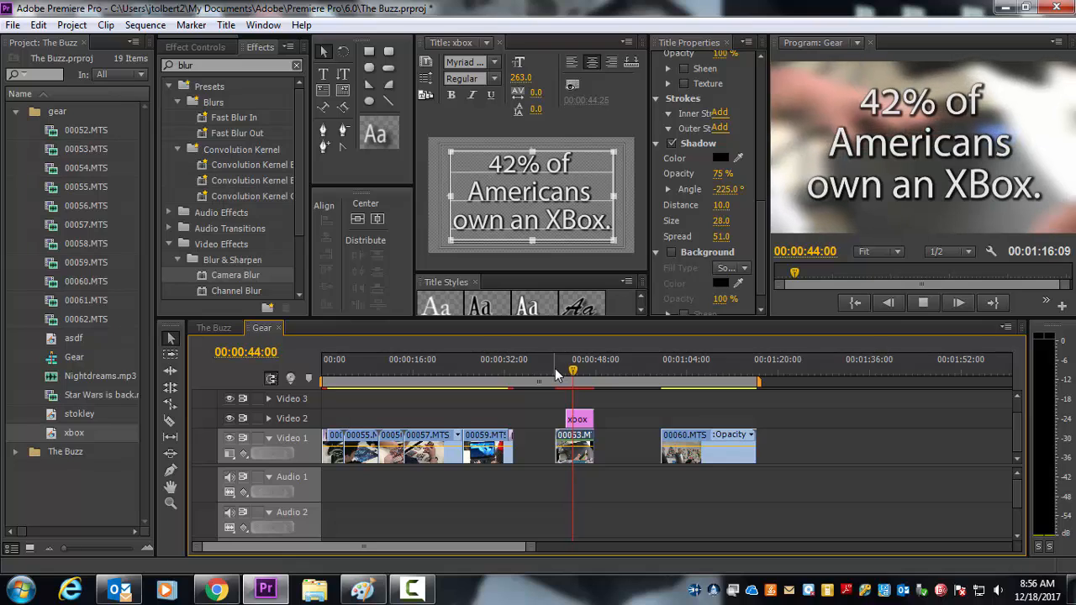
key(space)
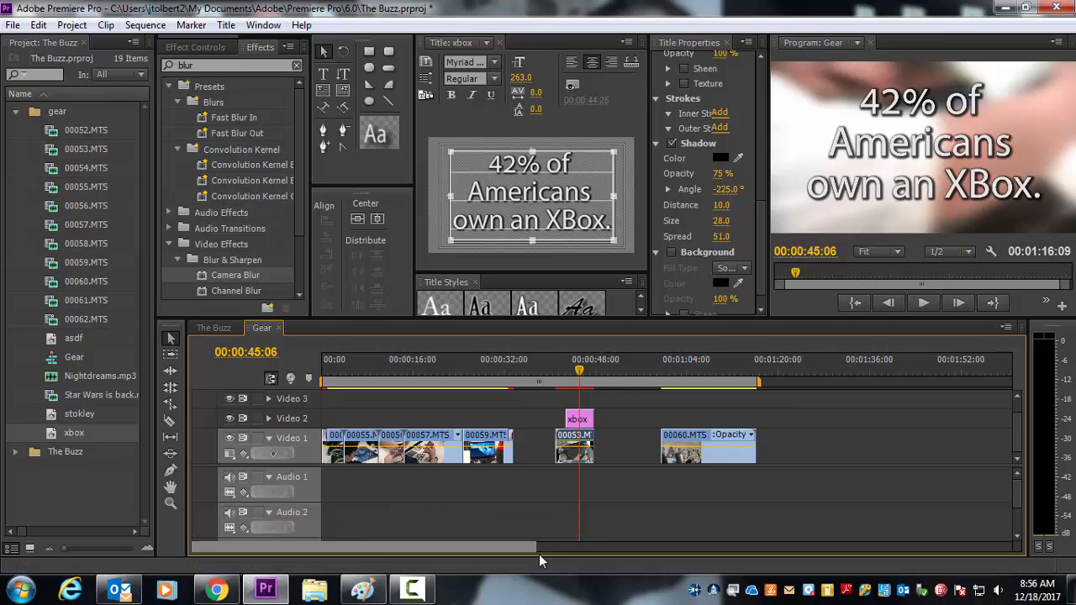
Add a Cross Dissolve to both ends of the xbox title and extend the end of clip 00053.MTS slightly past it.
drag(530, 548, 446, 554)
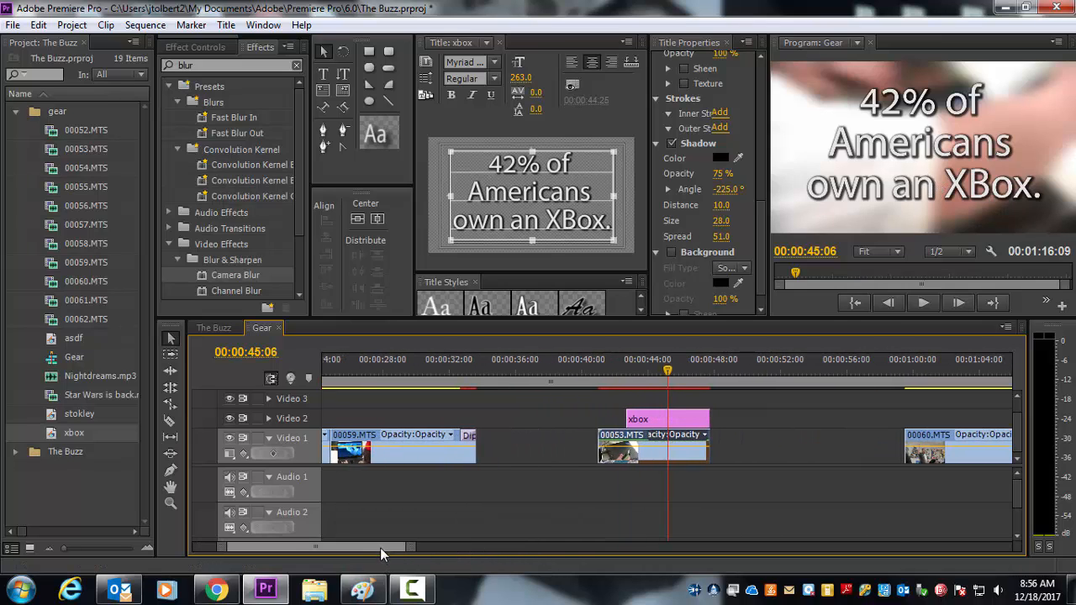
mouse_move(380, 547)
mouse_down()
mouse_move(422, 551)
mouse_move(375, 551)
mouse_up()
click(236, 66)
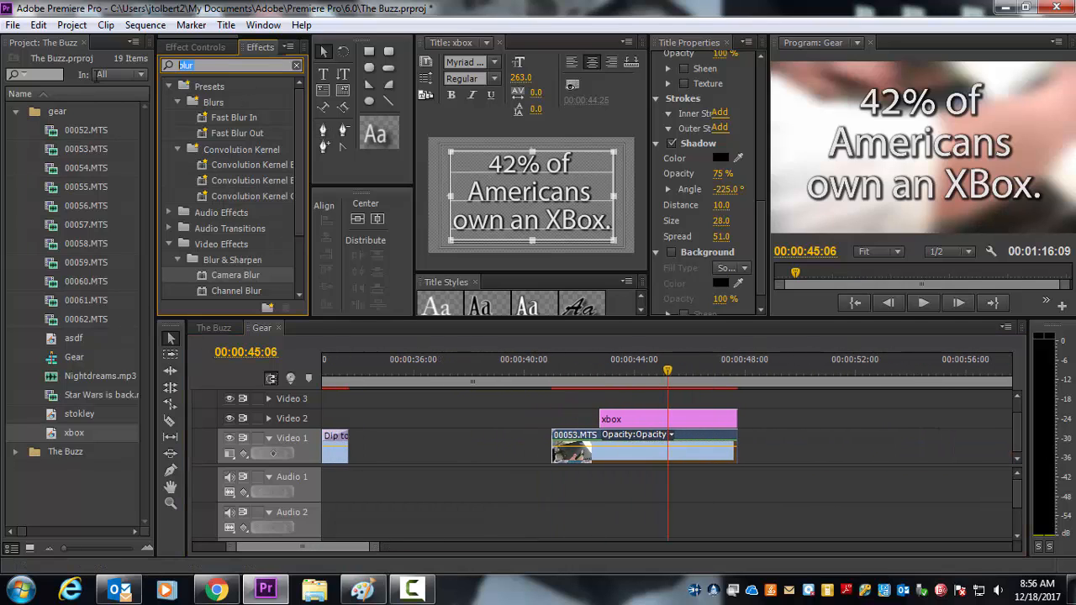
text(cross)
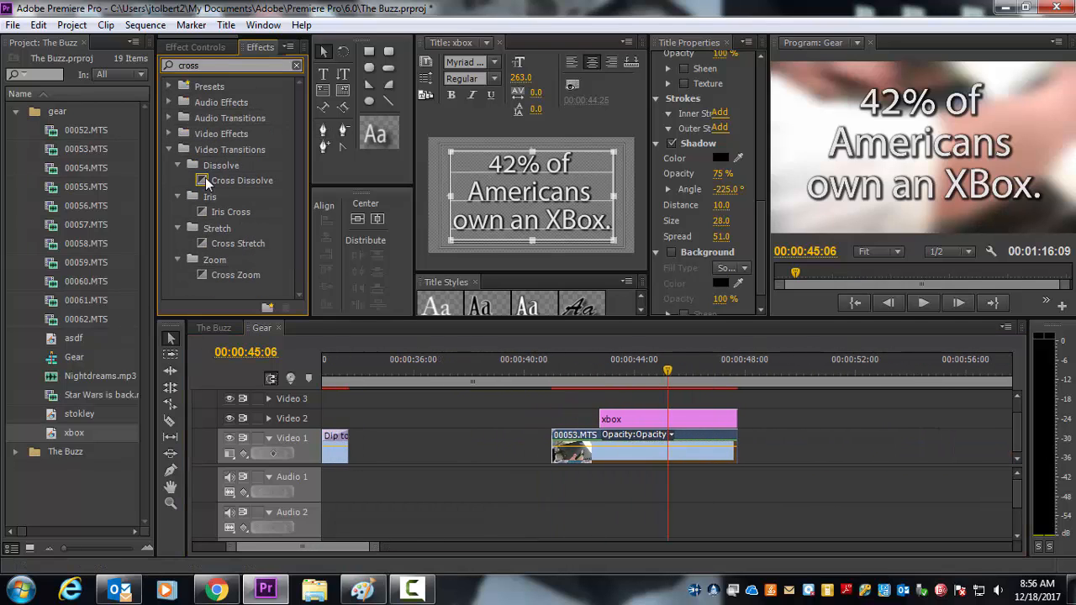
drag(242, 180, 610, 420)
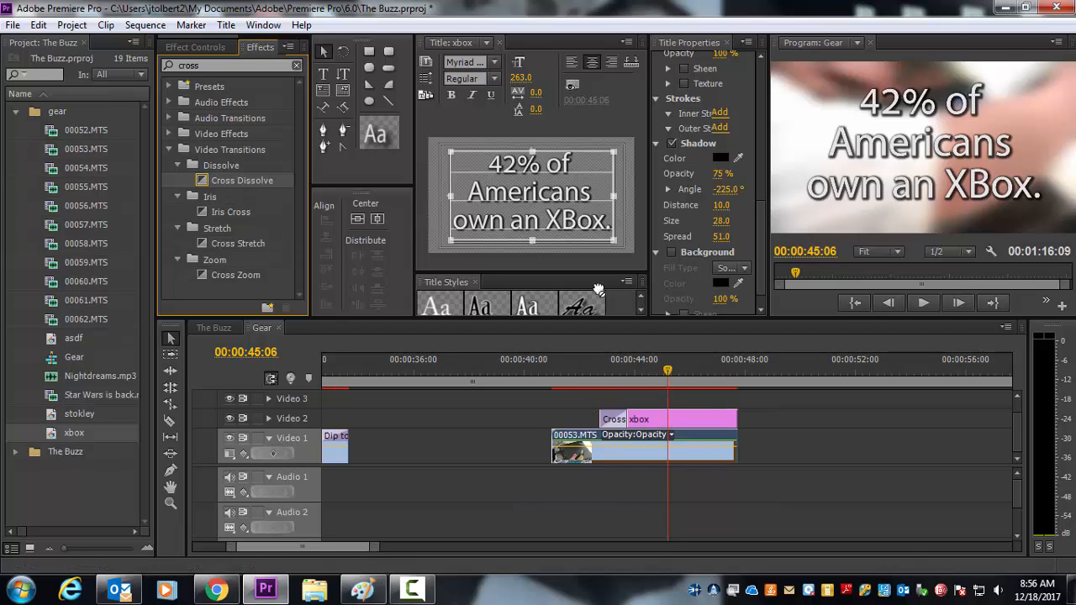
drag(599, 290, 769, 443)
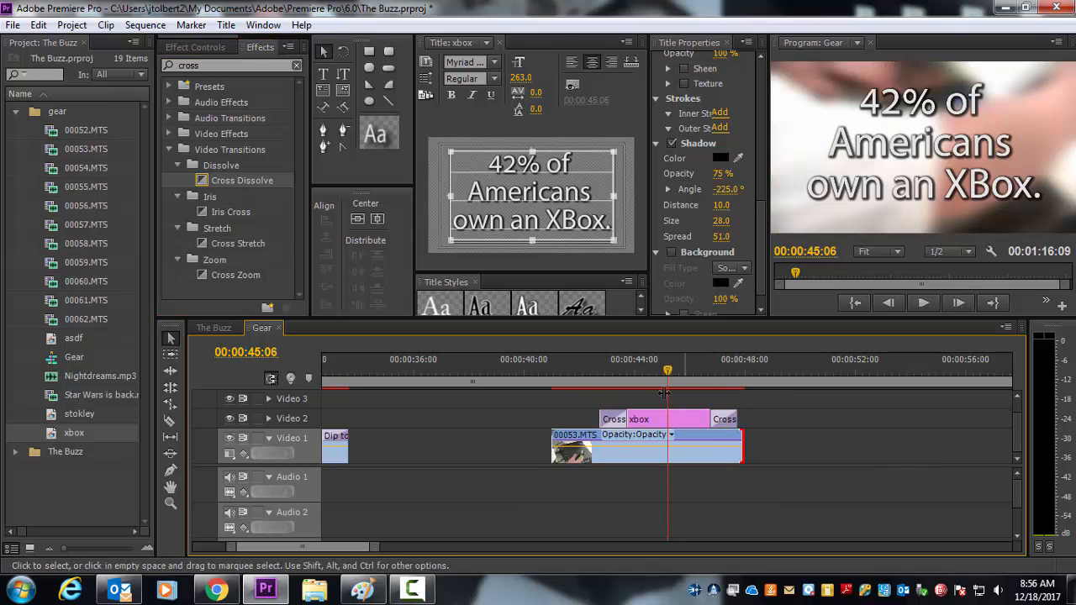
Move the xbox title about half a second earlier to start at 00:00:42:04 and play back its fades.
click(584, 368)
drag(662, 414, 649, 413)
key(space)
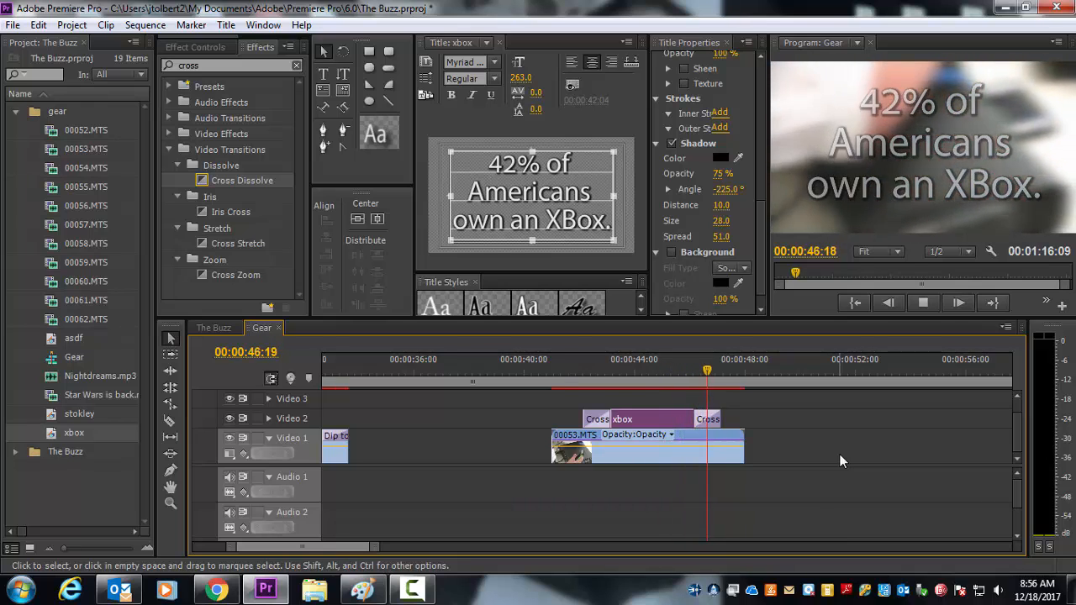
Split clip 00053.MTS on Video 1 at 00:00:42:04, where the xbox title's opening dissolve begins.
drag(631, 371, 576, 370)
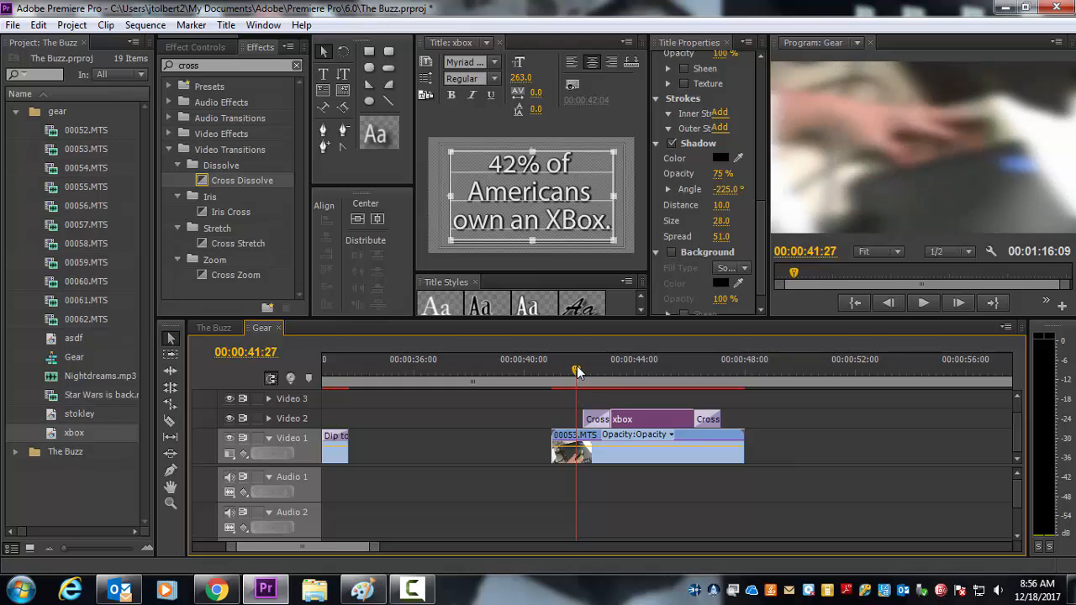
click(590, 443)
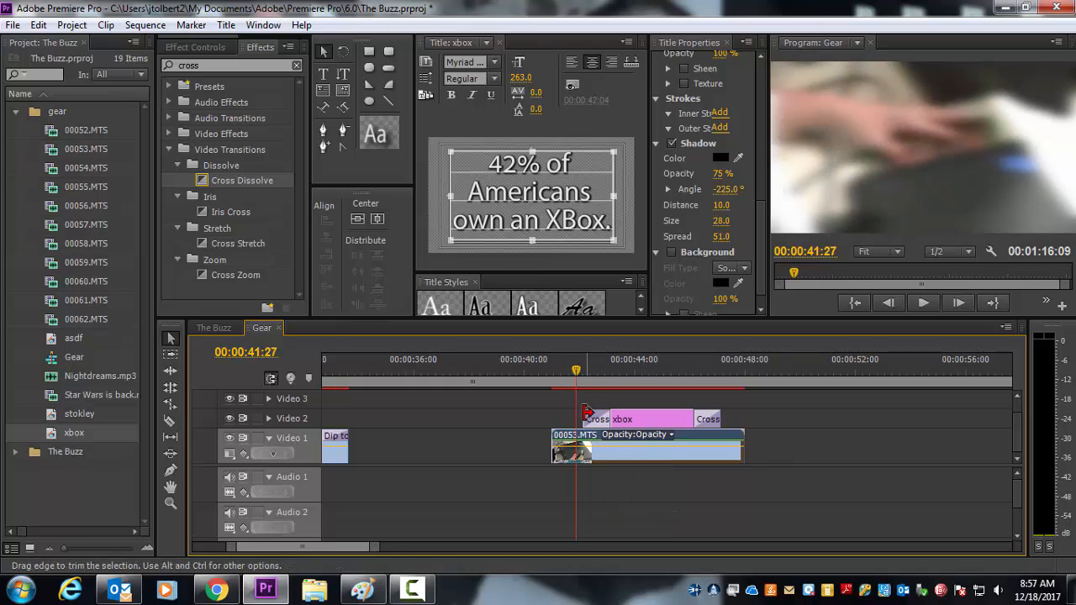
mouse_move(585, 375)
mouse_down()
mouse_move(688, 383)
mouse_move(559, 385)
mouse_move(662, 397)
mouse_move(570, 386)
mouse_move(586, 377)
mouse_up()
click(584, 379)
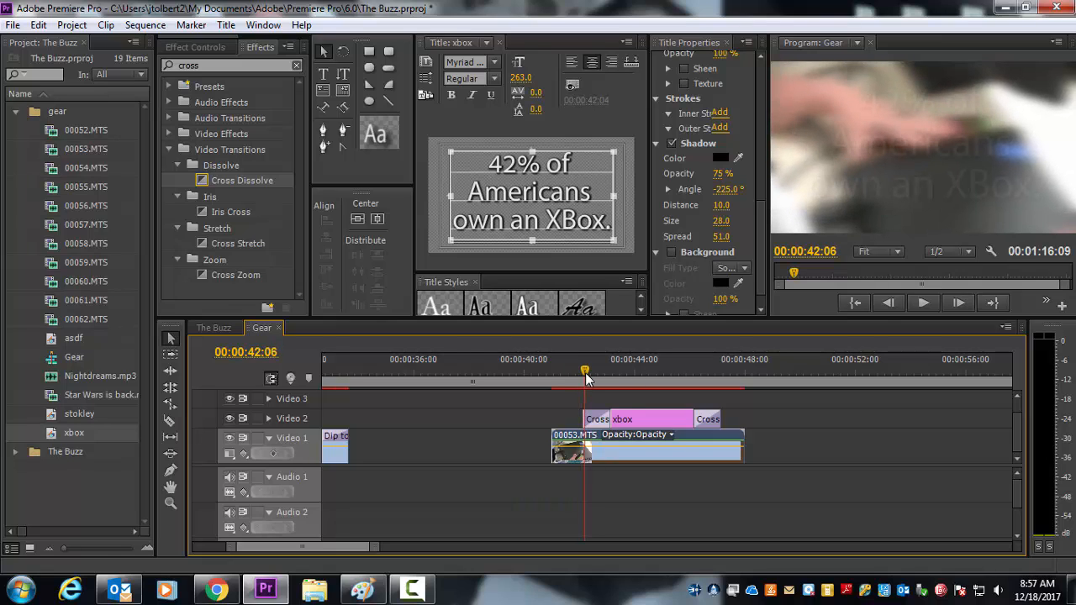
drag(373, 546, 319, 547)
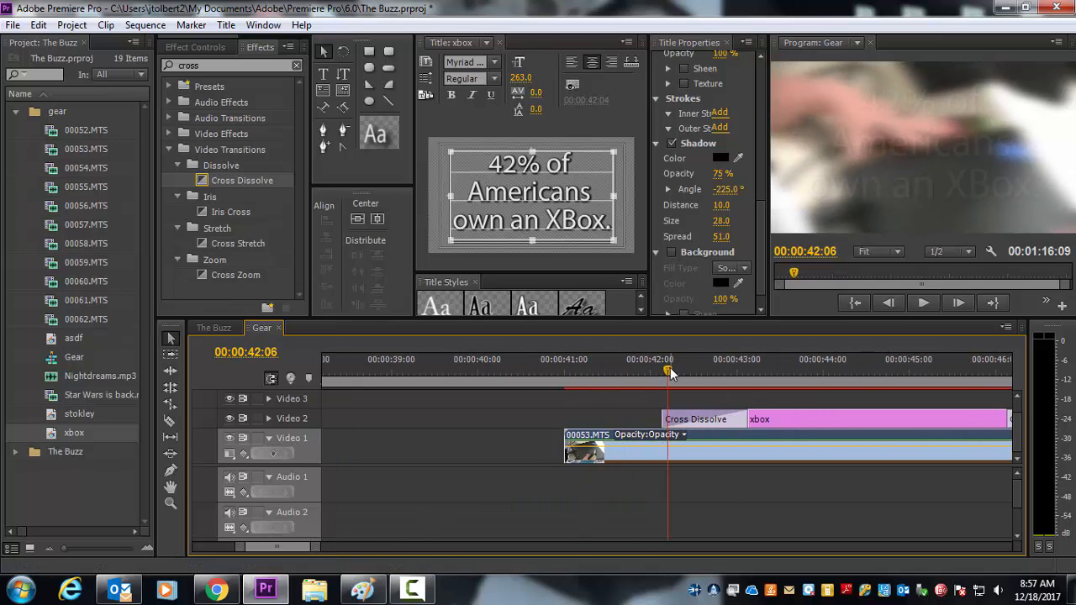
mouse_move(670, 368)
mouse_down()
mouse_move(695, 373)
mouse_move(665, 373)
mouse_up()
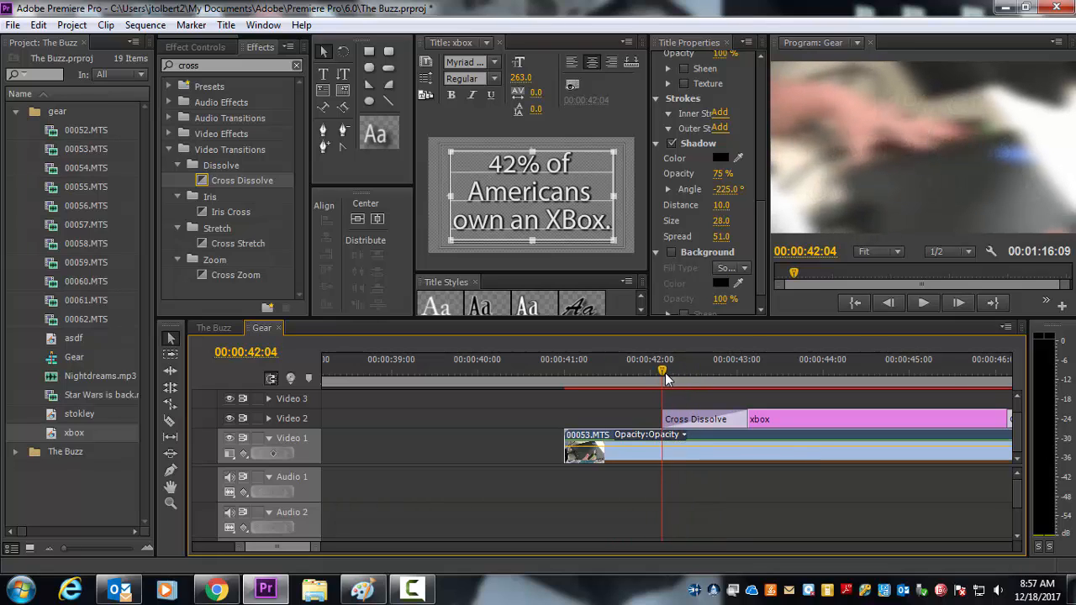
click(170, 420)
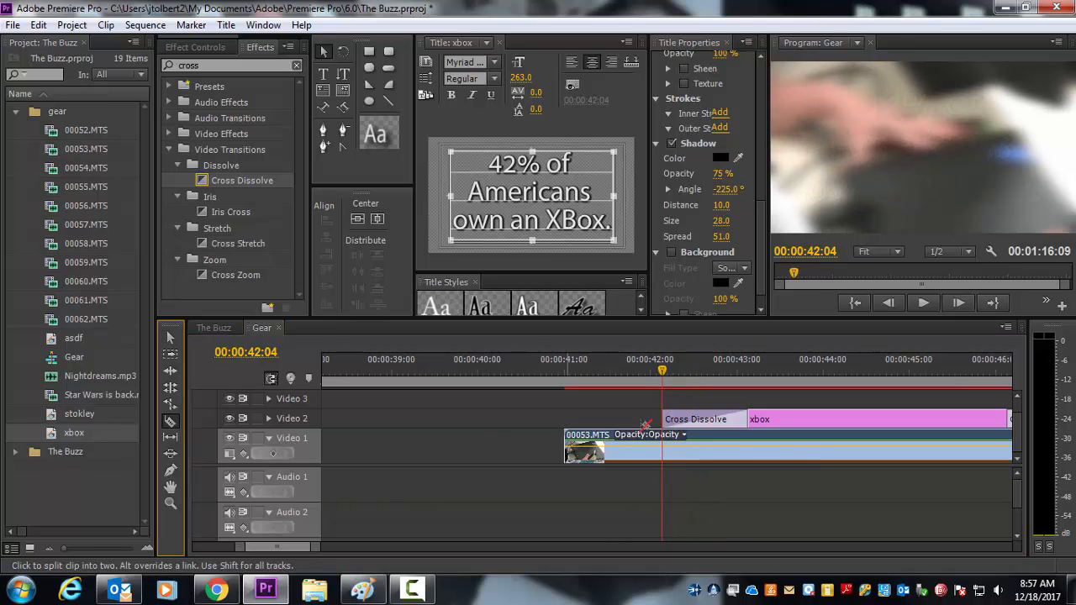
click(663, 443)
key(v)
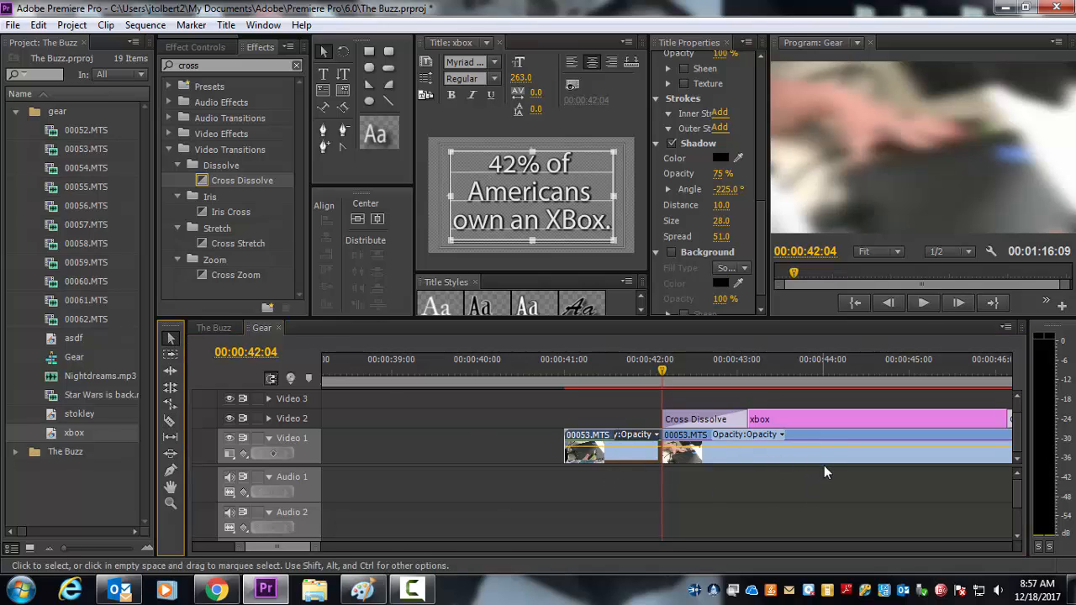
Remove the Camera Blur effect from the part of clip 00053.MTS before the cut at 00:00:42:04.
click(807, 450)
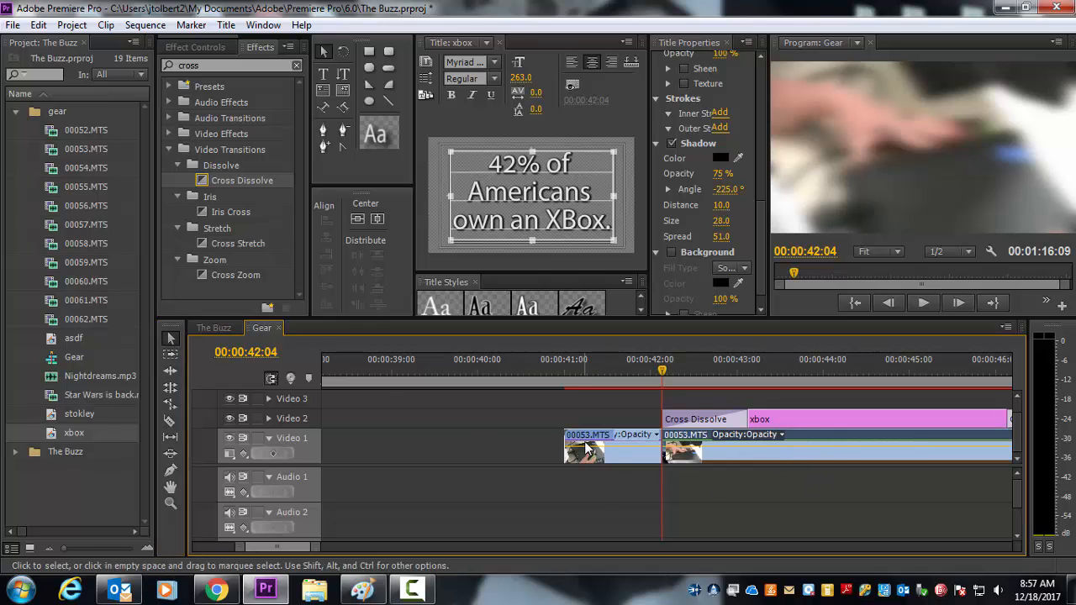
drag(632, 364, 602, 377)
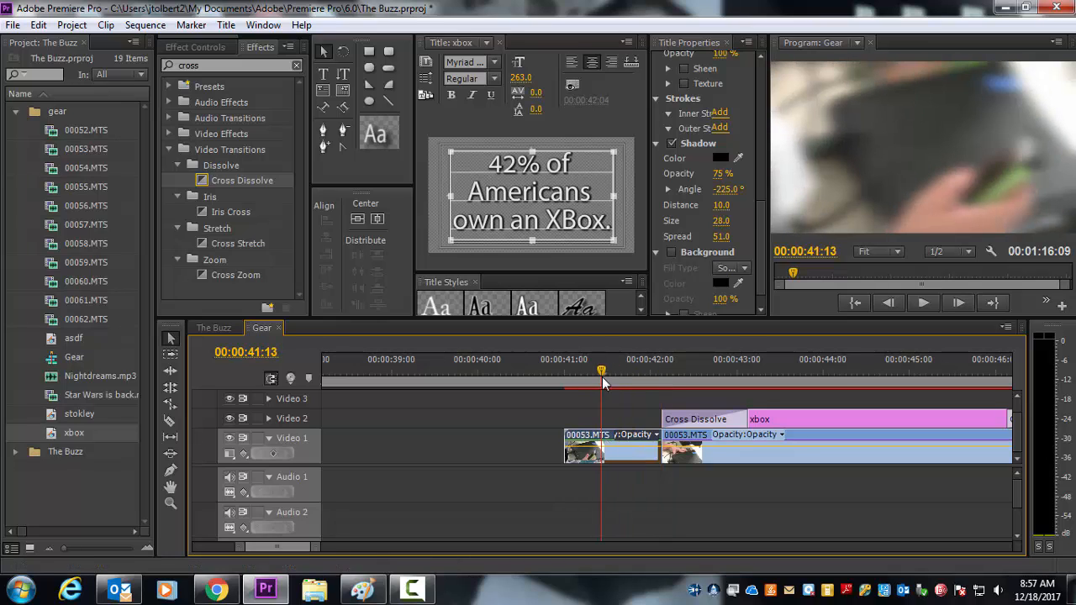
click(204, 47)
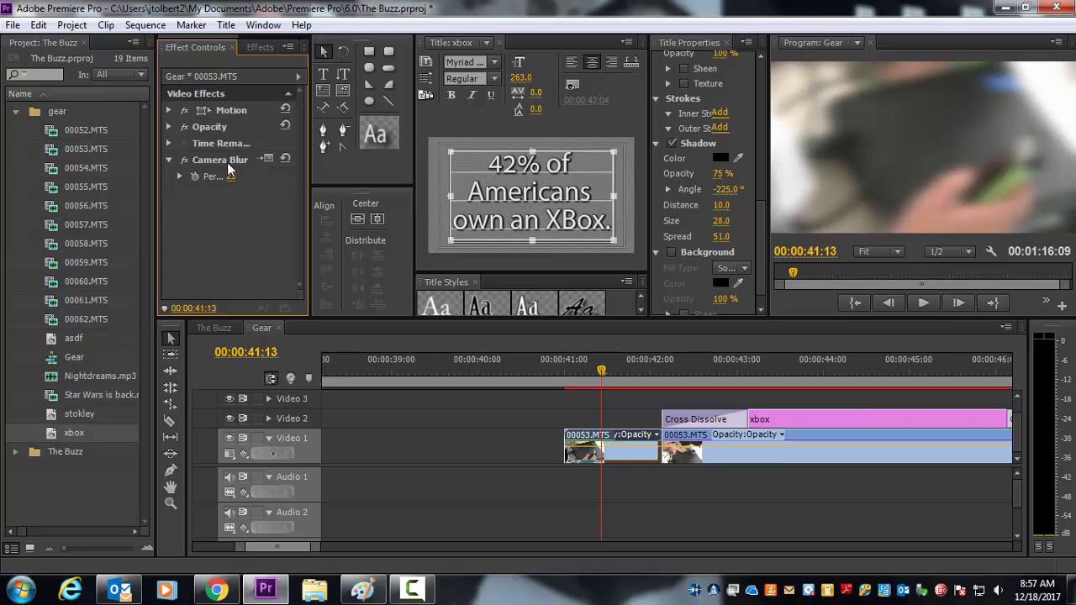
key(Delete)
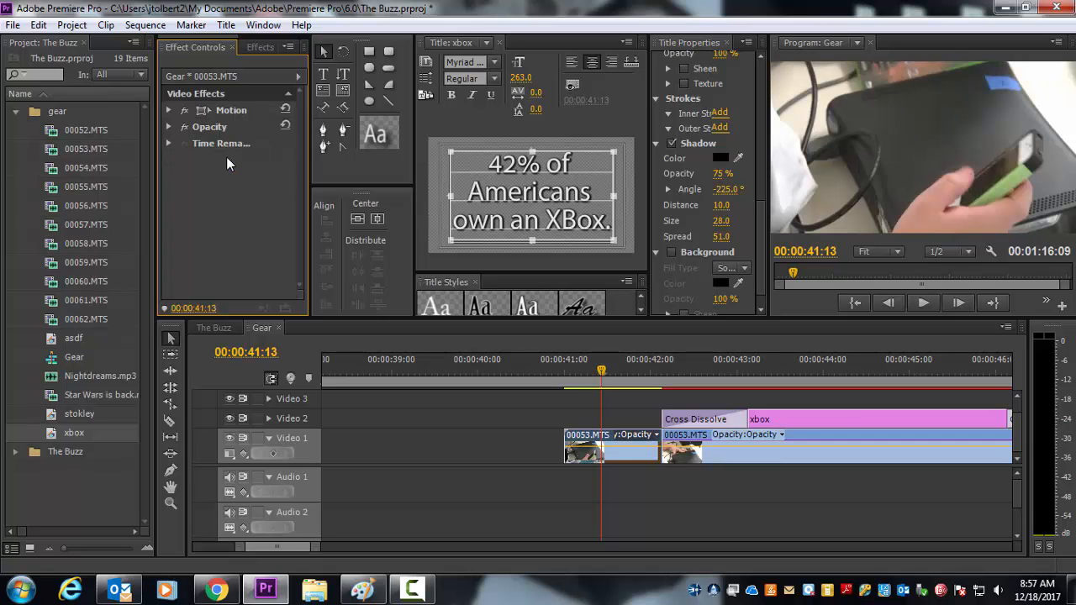
Play back the first part of clip 00053.MTS from 00:00:41:01 and review the footage just before the cut.
drag(602, 370, 568, 371)
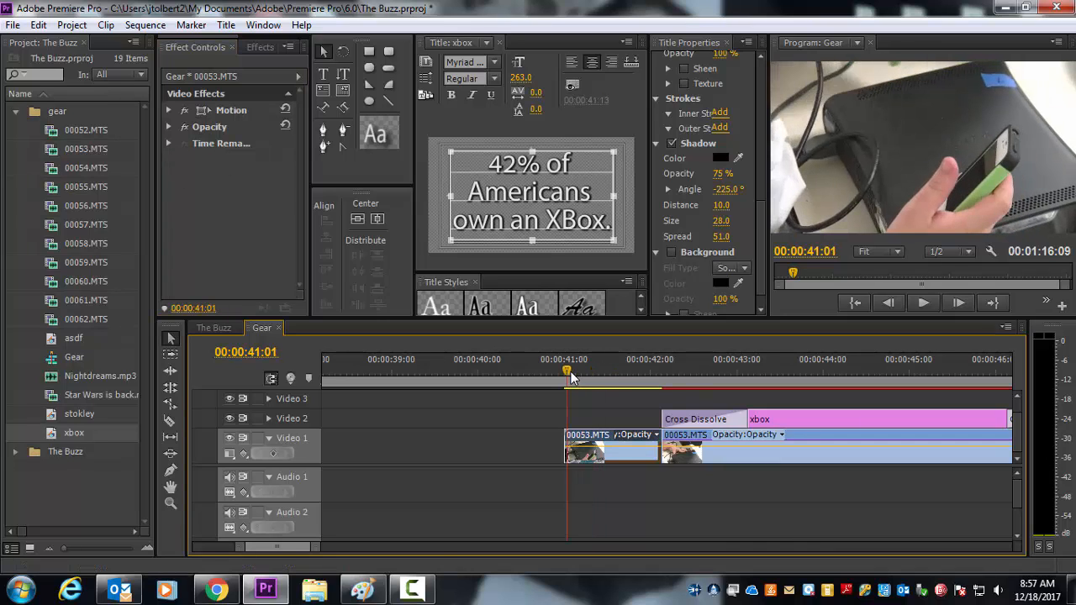
click(633, 519)
key(space)
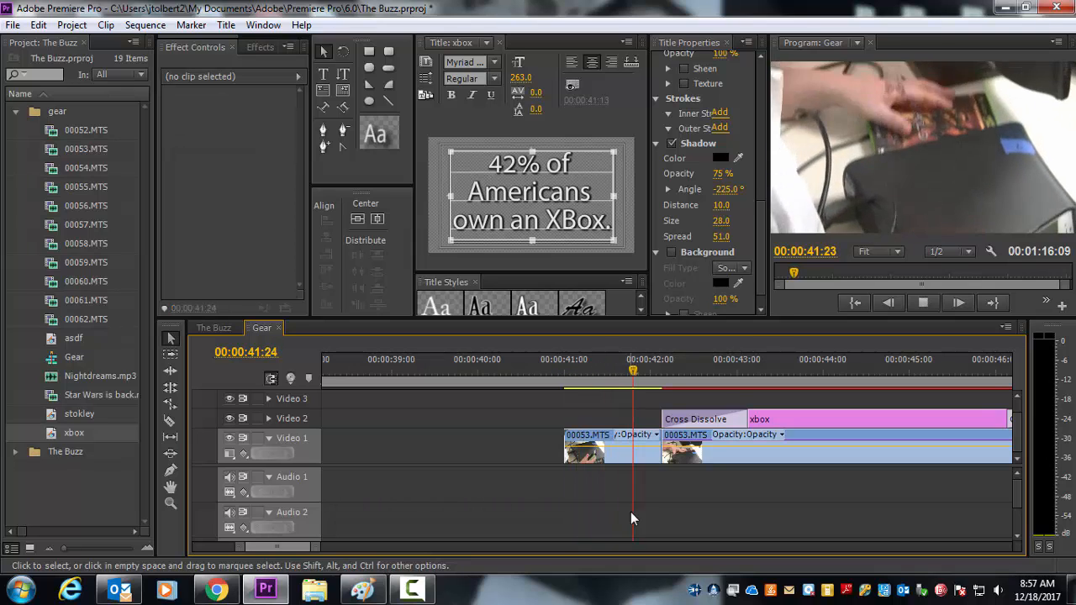
key(space)
click(632, 370)
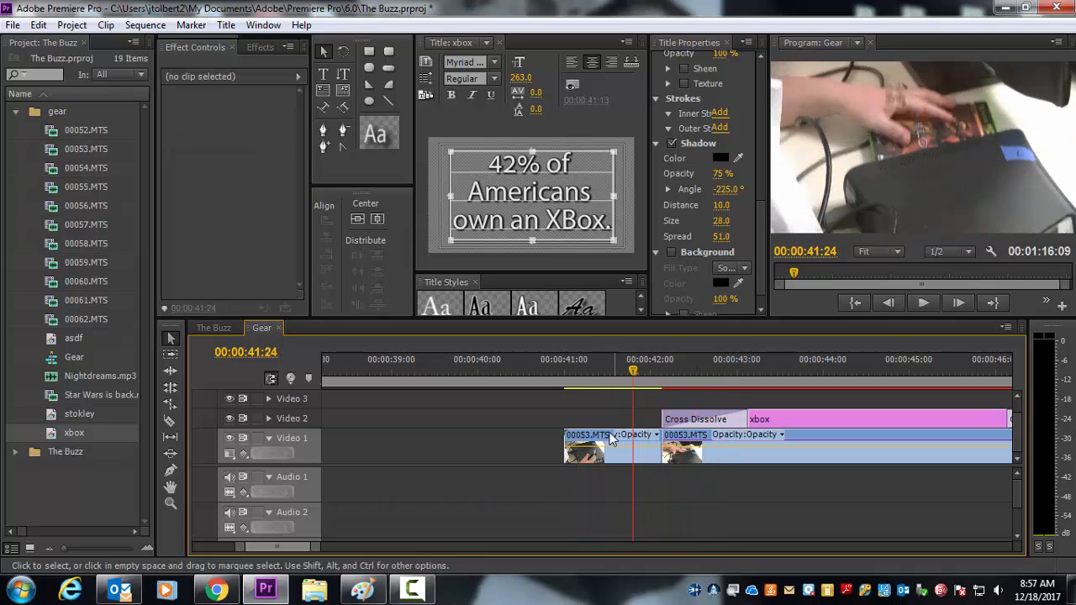
mouse_move(628, 381)
mouse_down()
mouse_move(614, 374)
mouse_move(702, 383)
mouse_move(634, 378)
mouse_move(677, 391)
mouse_move(641, 396)
mouse_up()
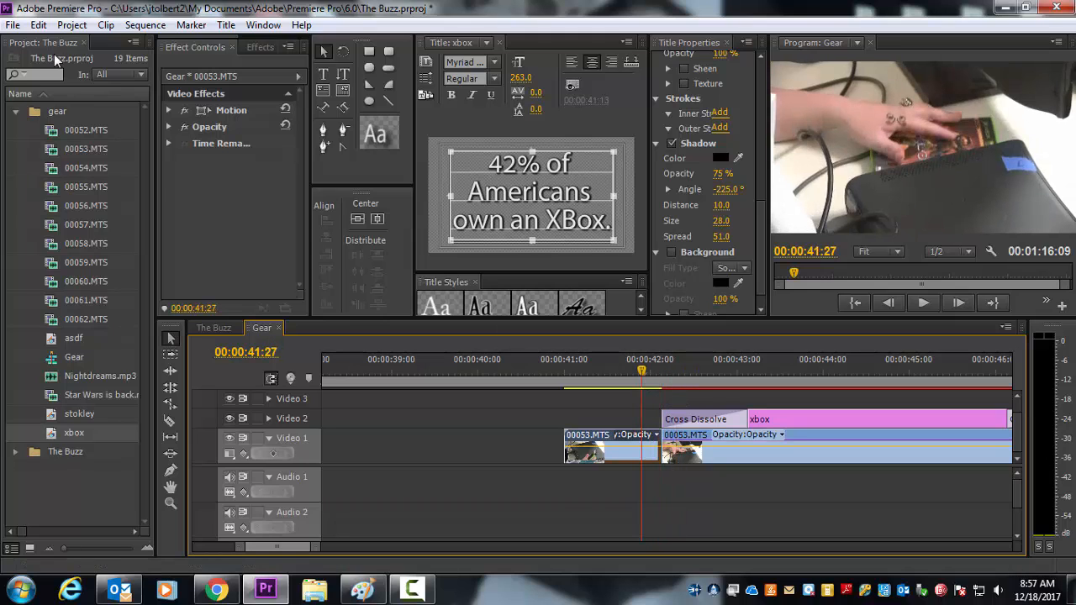
Add a Cross Dissolve at the cut between the two 00053.MTS parts and play back the change into the blurred title shot.
click(262, 47)
drag(220, 180, 673, 460)
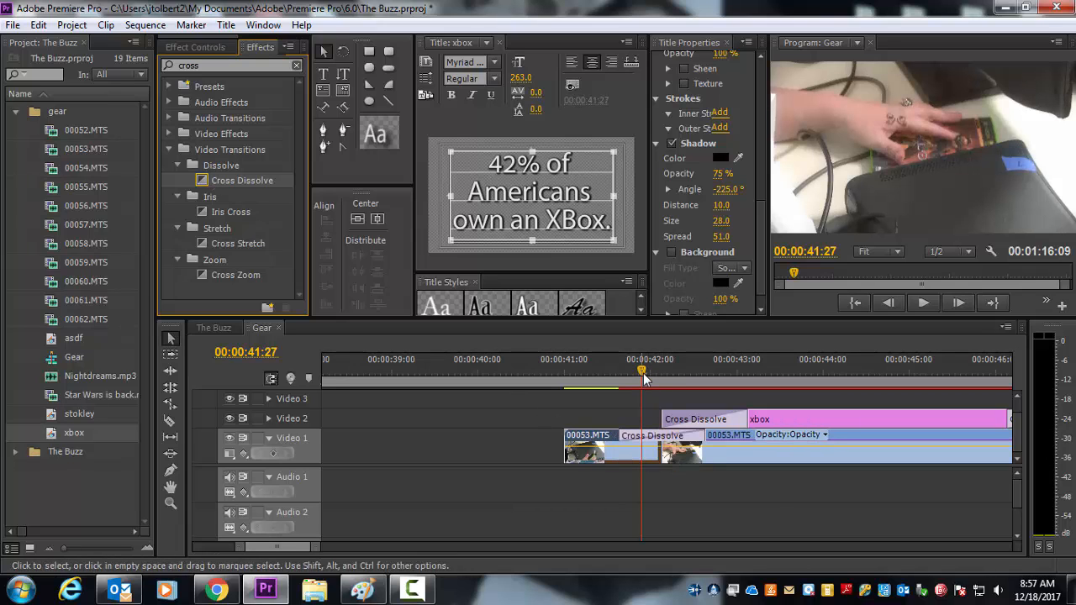
drag(643, 371, 573, 390)
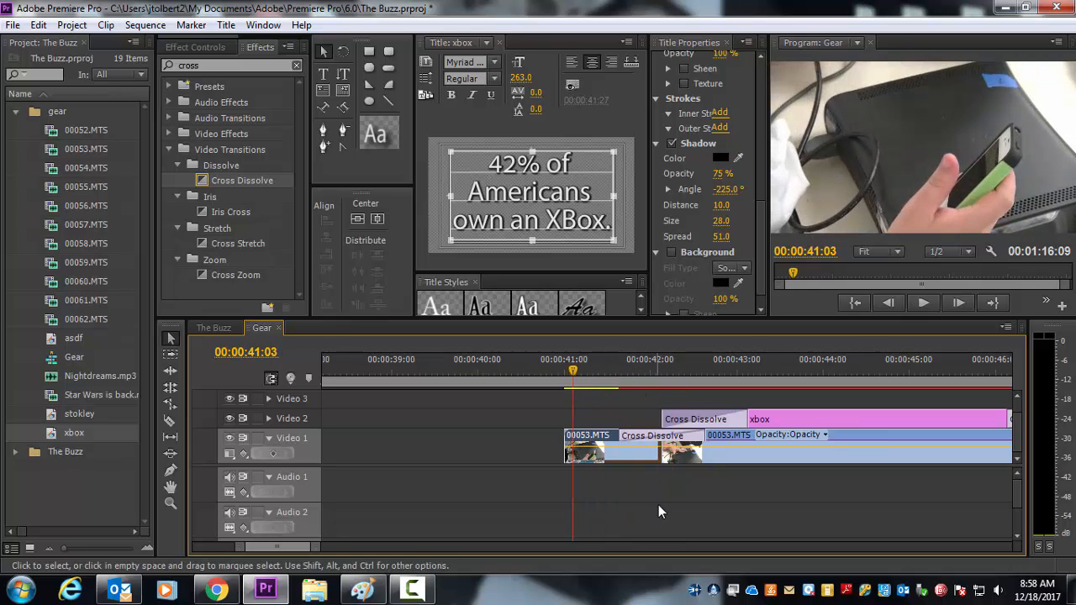
click(567, 361)
key(space)
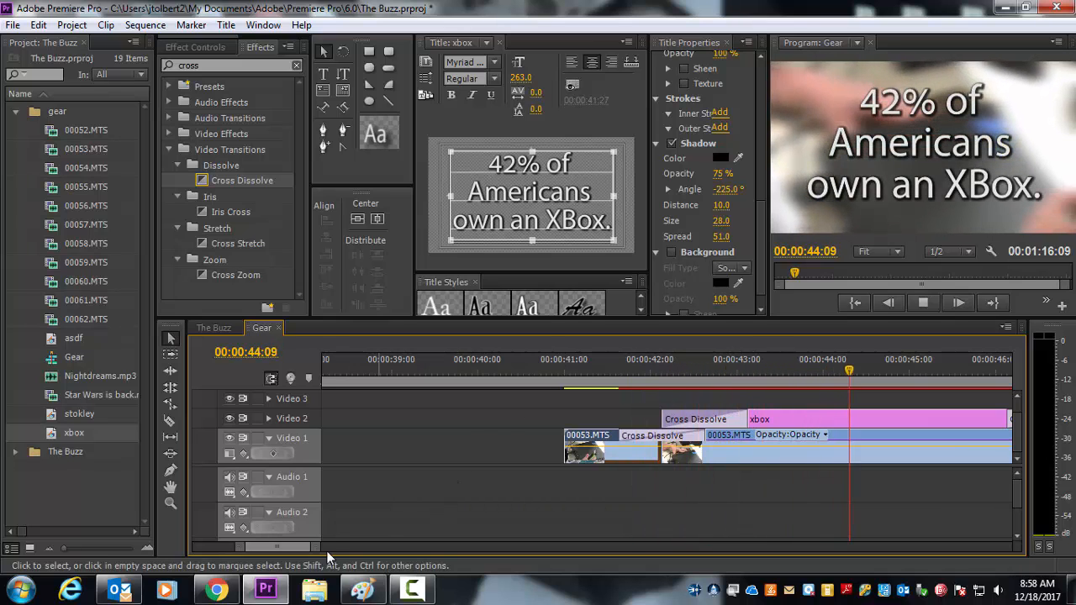
drag(320, 547, 363, 549)
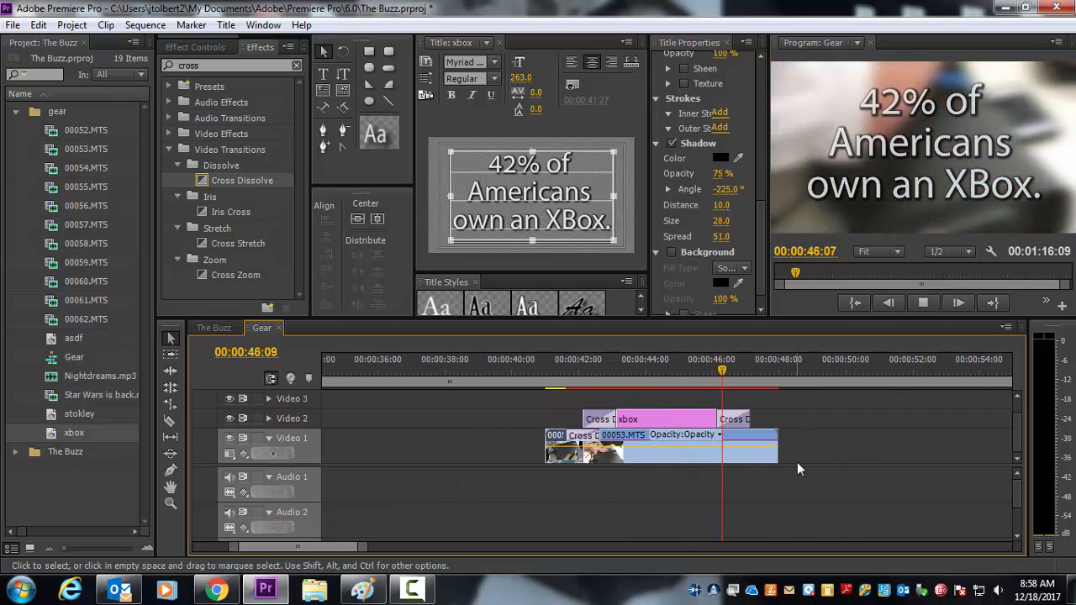
Try bold, italic and underline styling on the whole xbox title text at 00:00:43:03, turning each style off again.
drag(564, 374, 619, 414)
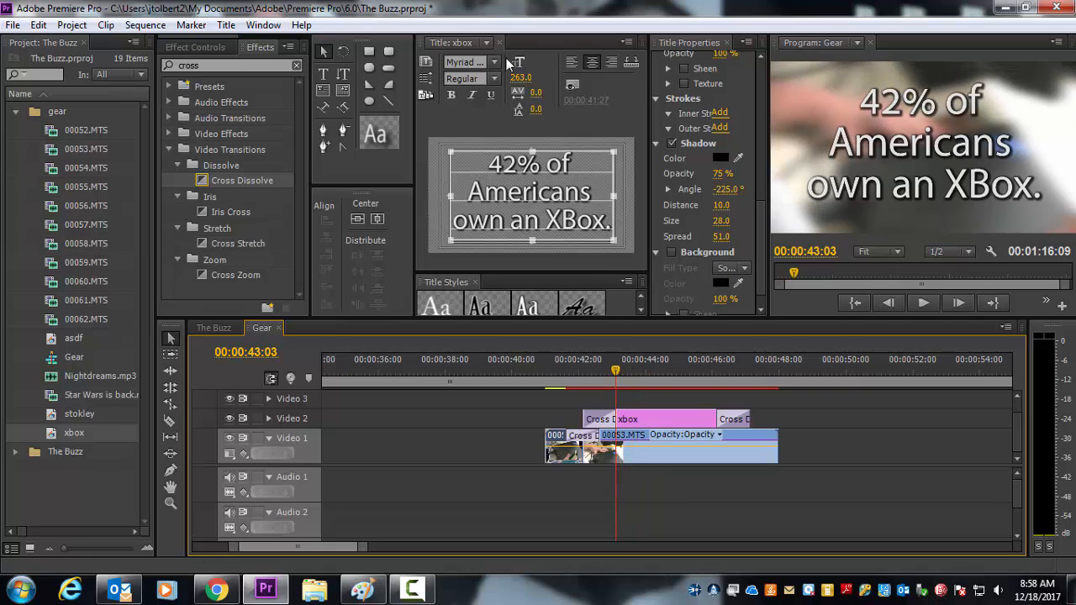
click(452, 96)
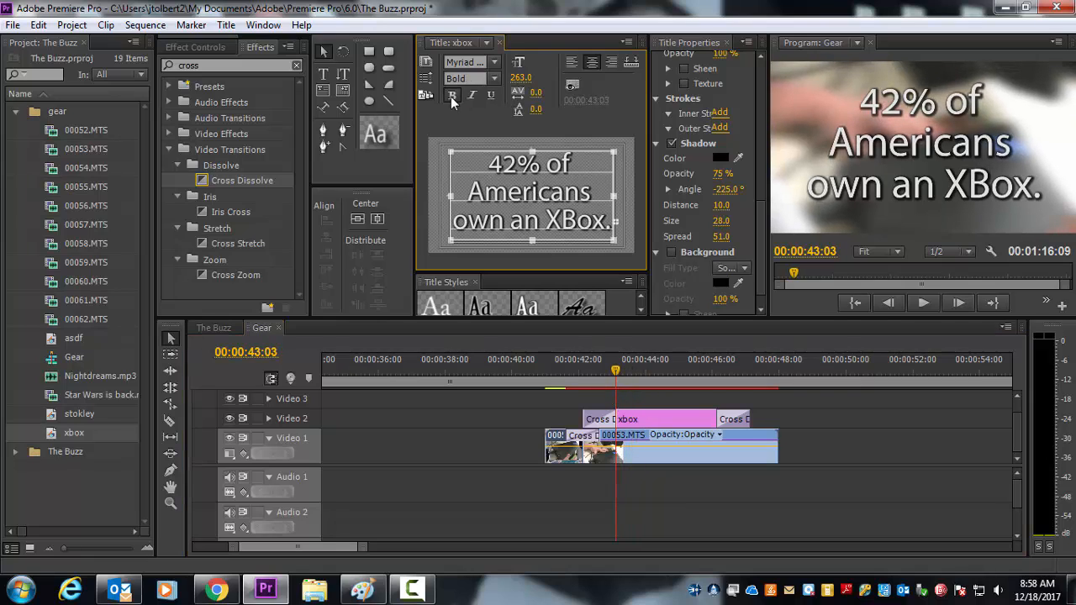
click(452, 96)
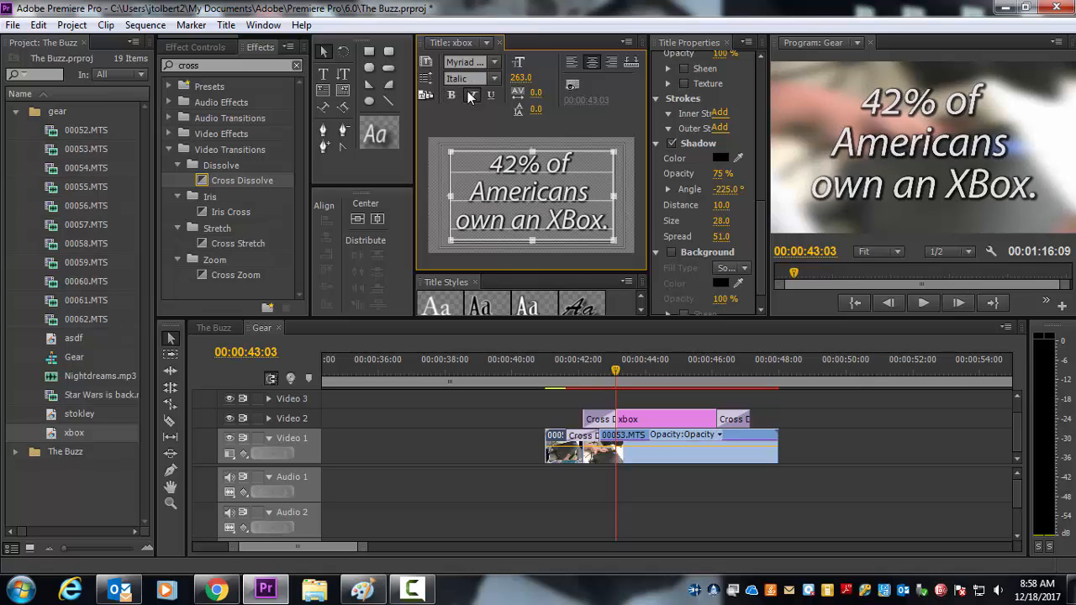
click(493, 97)
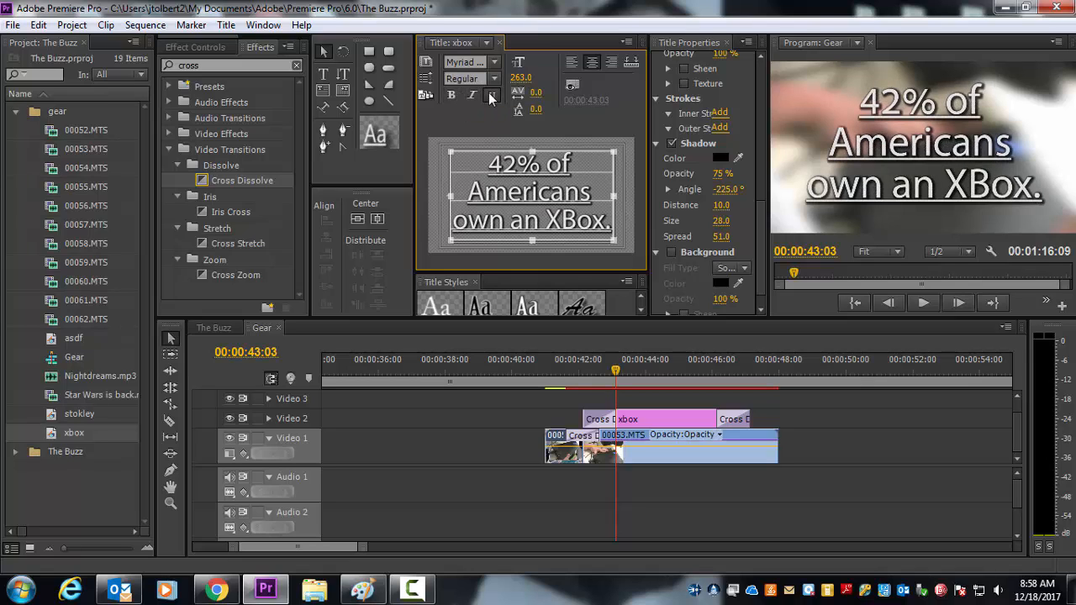
click(493, 97)
Try underlining only the word "Americans" in the xbox title, remove the underline and deselect the text.
double_click(531, 193)
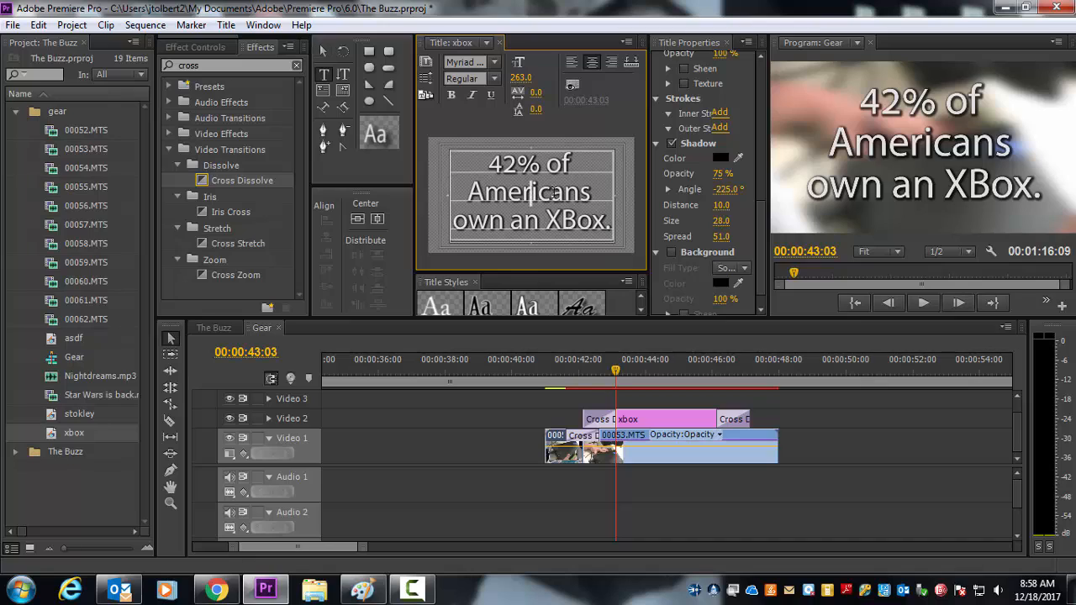
drag(582, 196, 469, 195)
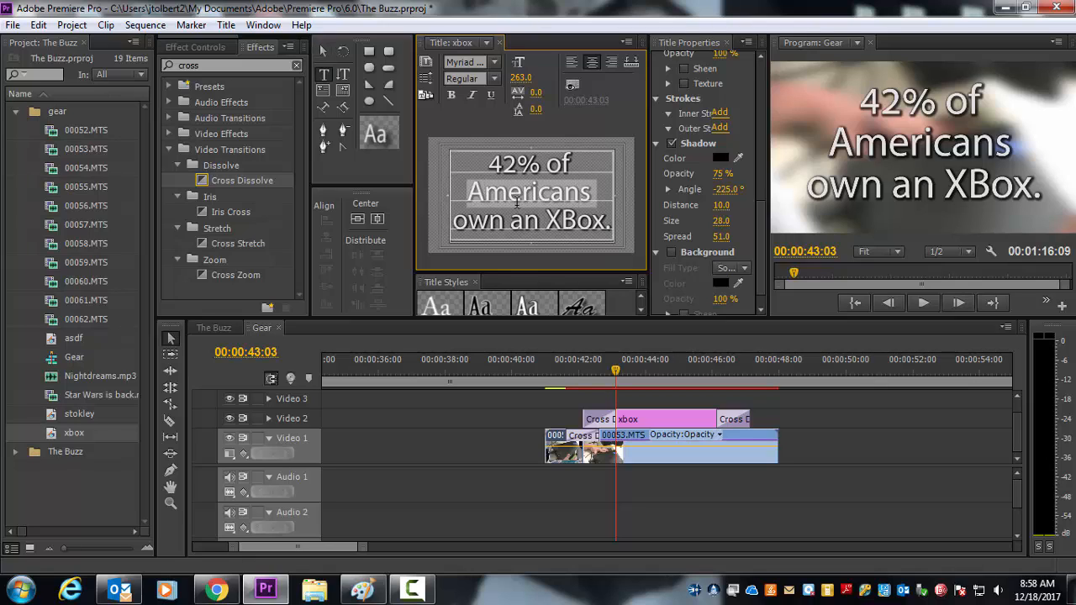
click(492, 95)
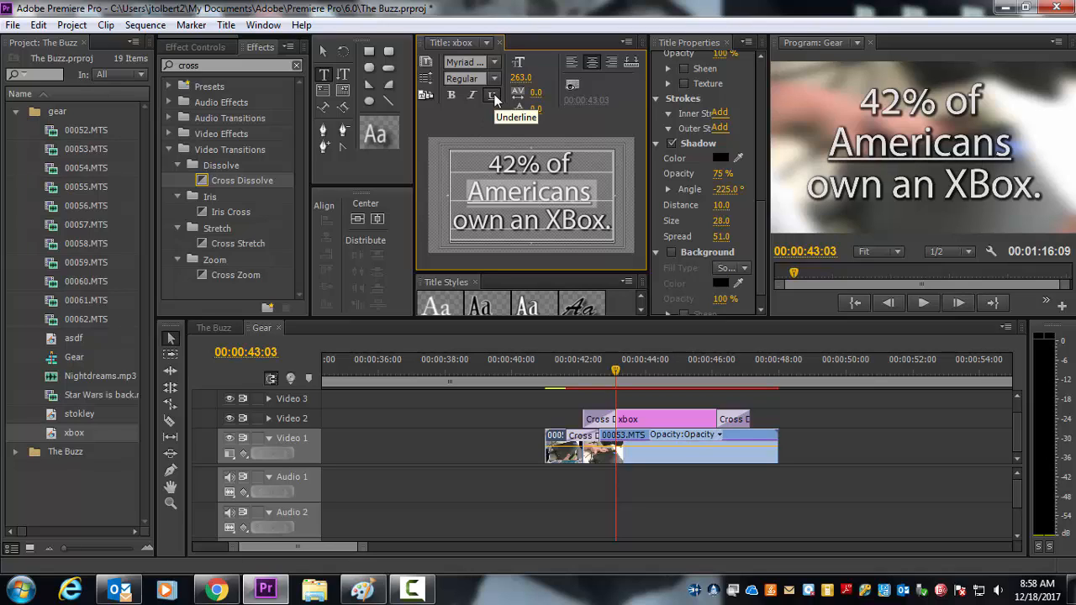
click(494, 96)
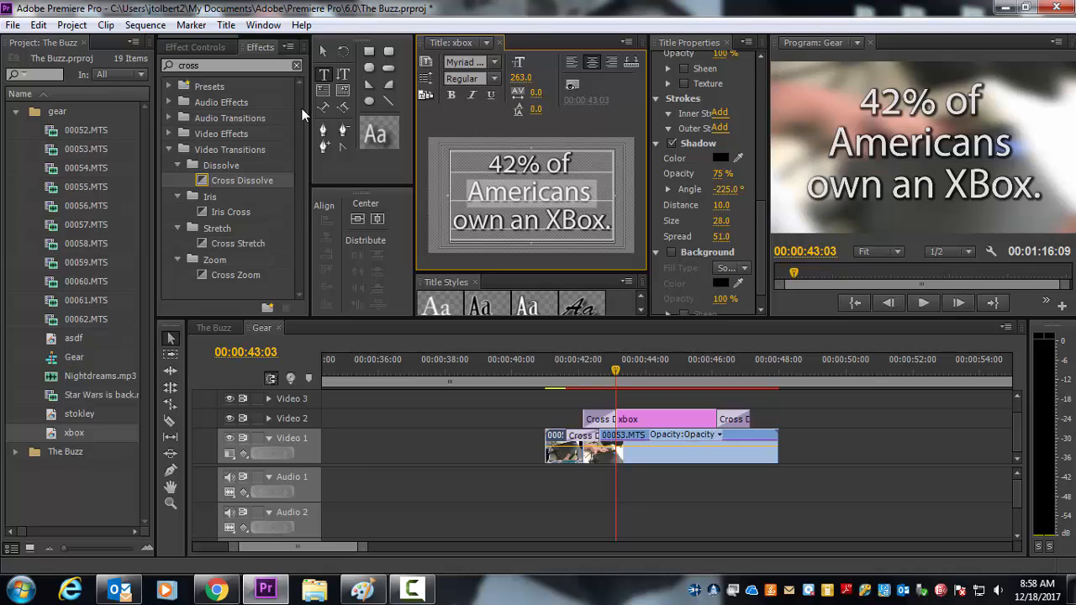
click(324, 52)
click(632, 182)
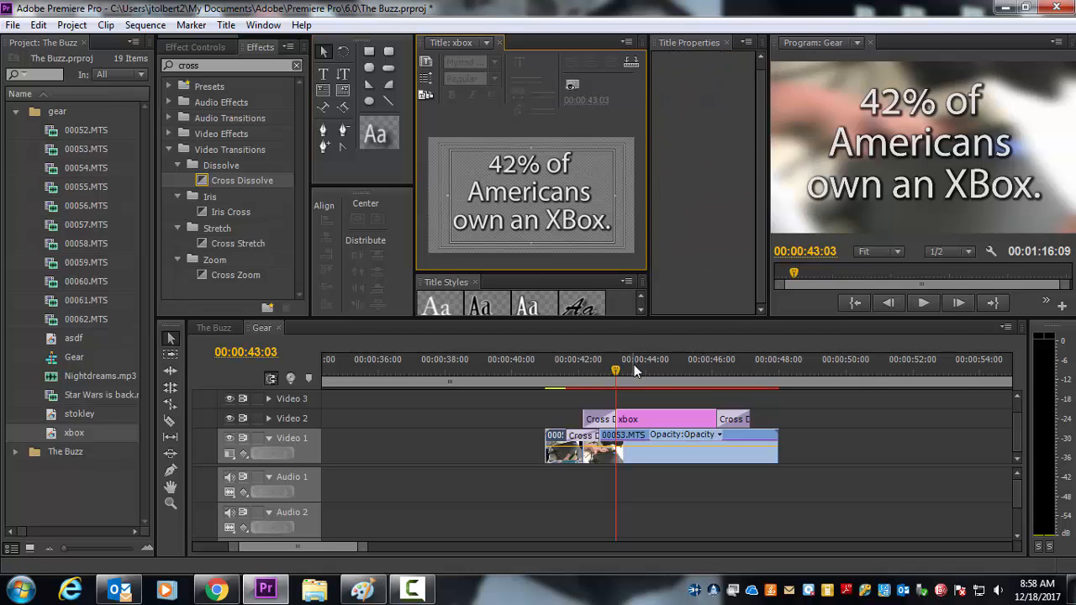
Show the whole Gear sequence in the timeline and preview the xbox title at 00:00:43:08.
drag(618, 373, 577, 370)
drag(363, 548, 659, 551)
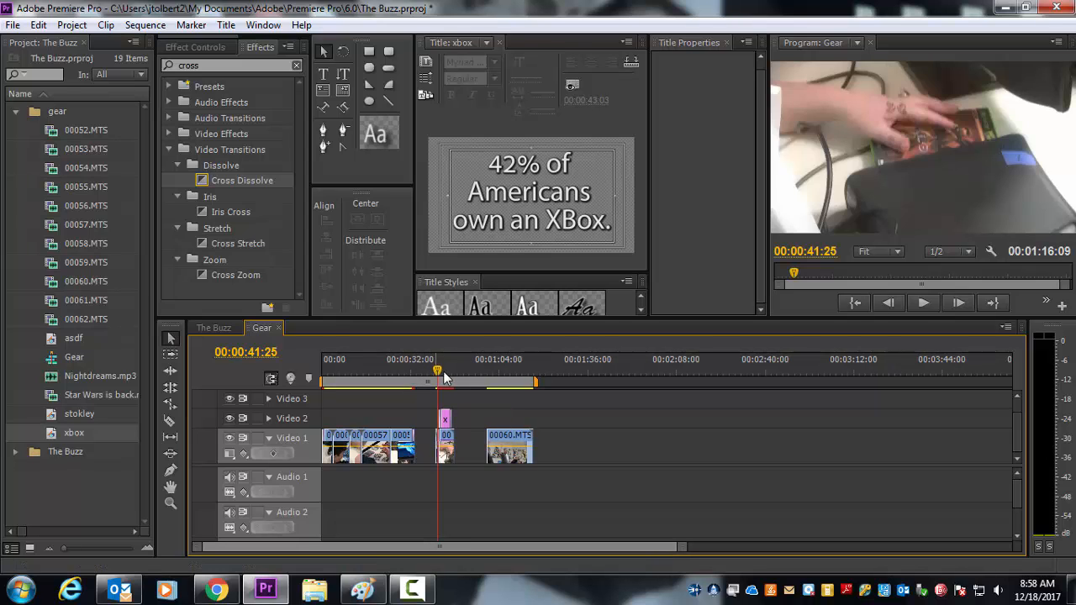
mouse_move(444, 379)
mouse_down()
mouse_move(455, 386)
mouse_move(442, 389)
mouse_up()
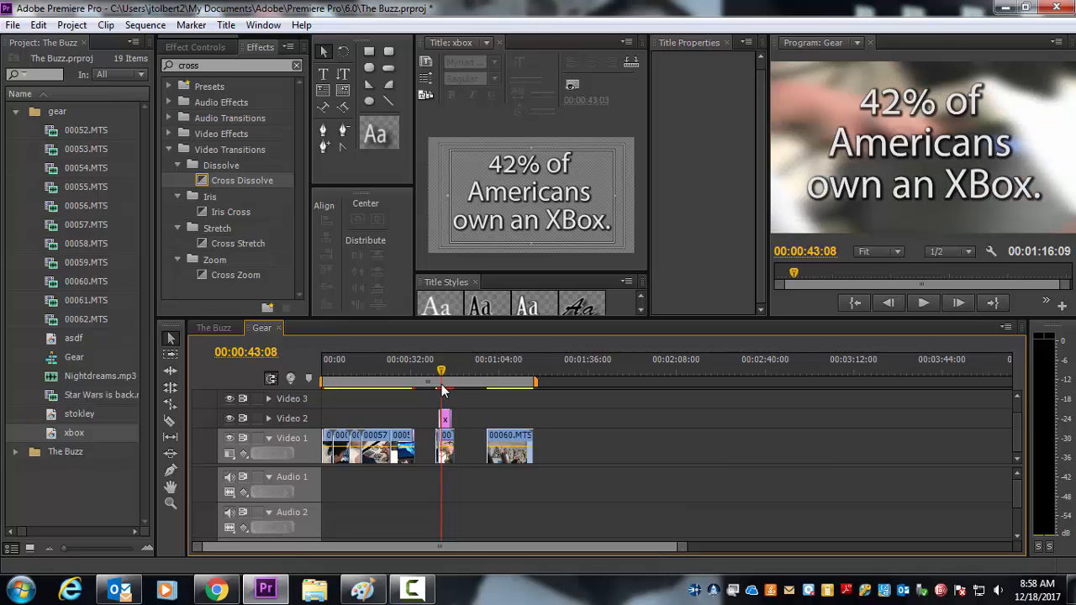